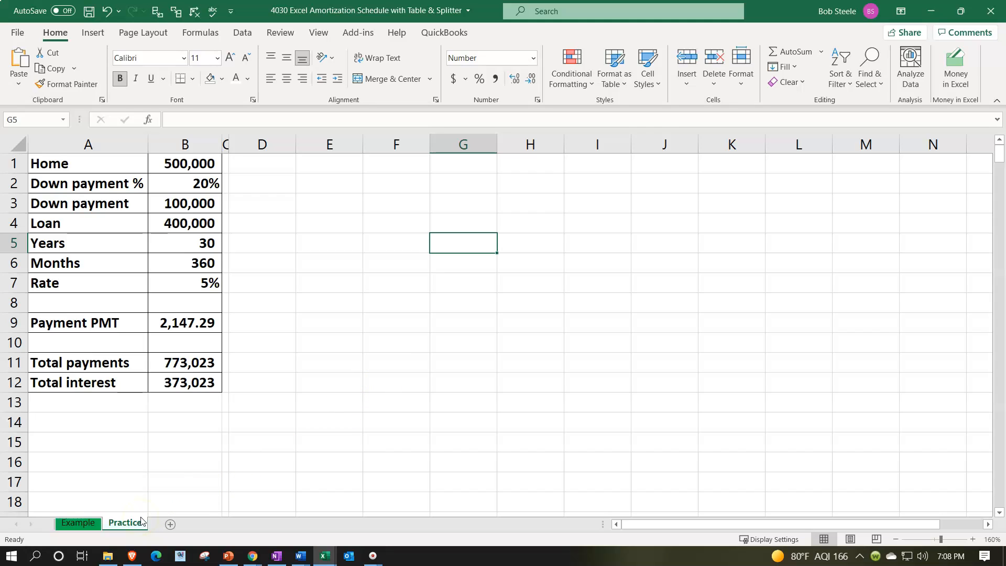
- Examine the Example sheet's amortization schedule, filtering it by years 2 and 4 with the slicer, then clear the filter and return to the Practice sheet
click(86, 528)
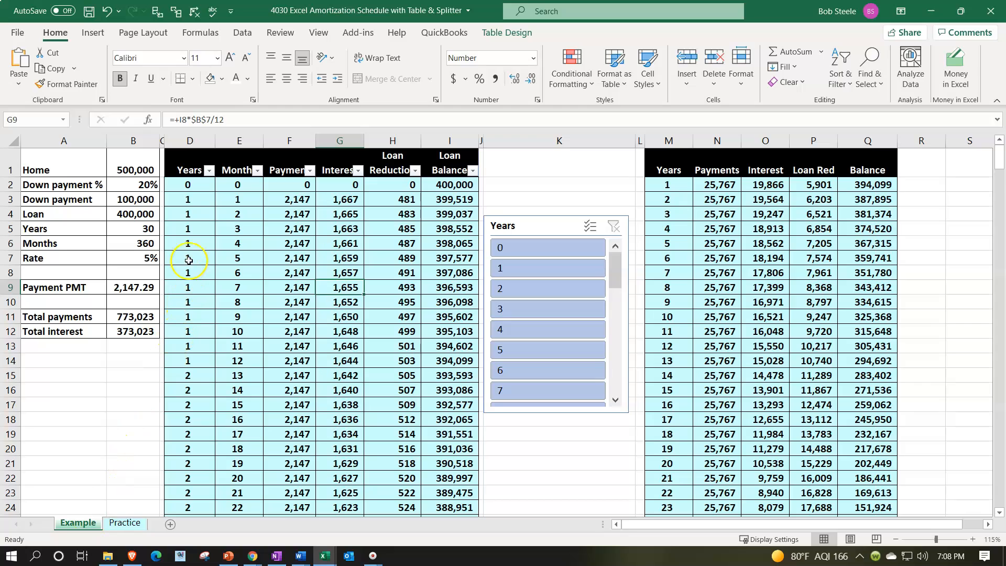
click(192, 212)
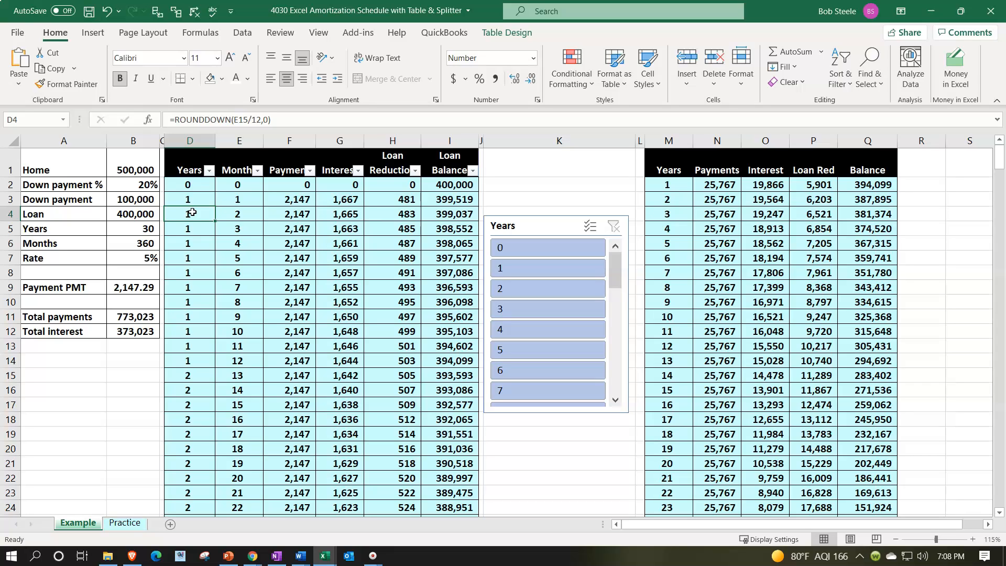
click(523, 289)
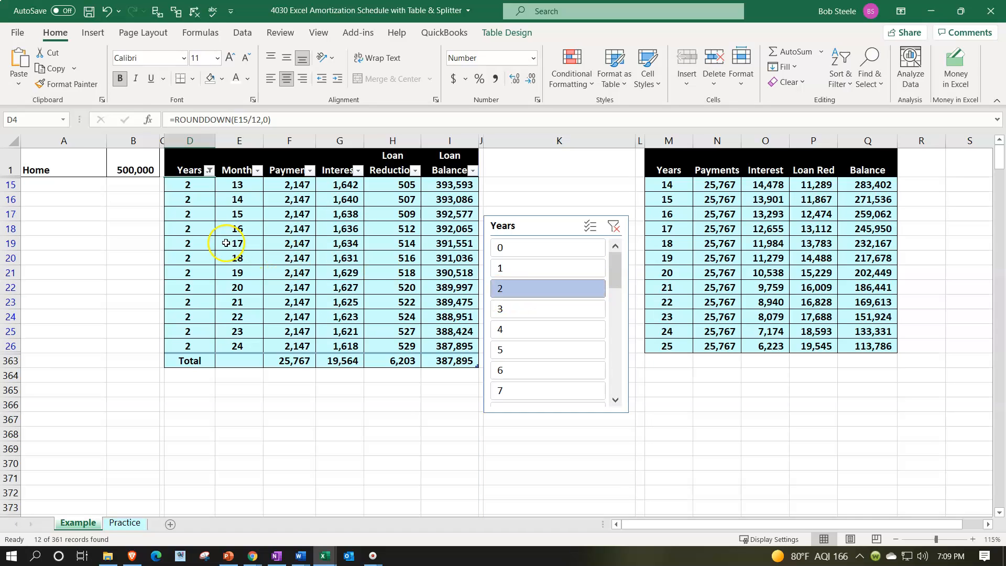
click(518, 330)
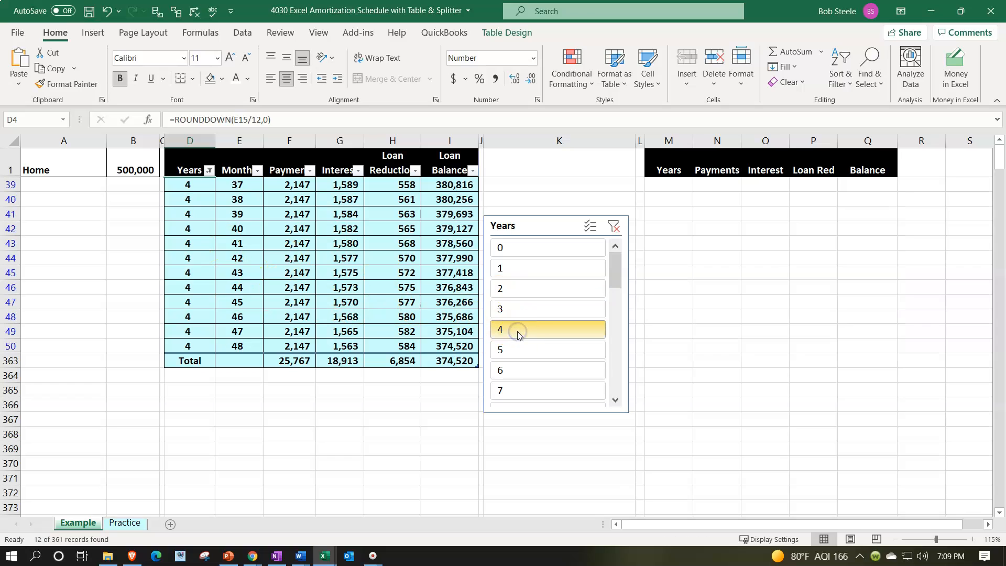
click(613, 228)
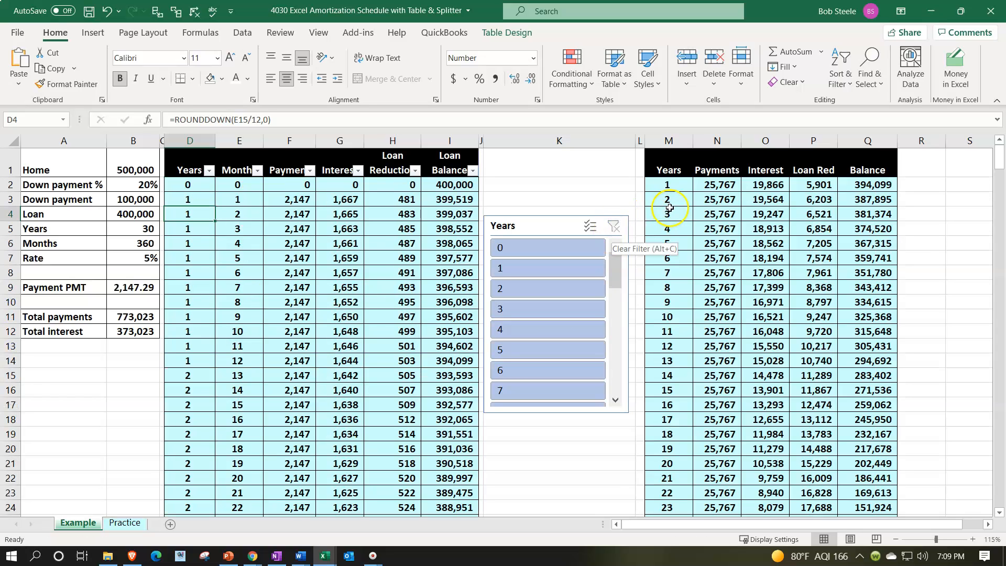
scroll(670, 205, down, 4)
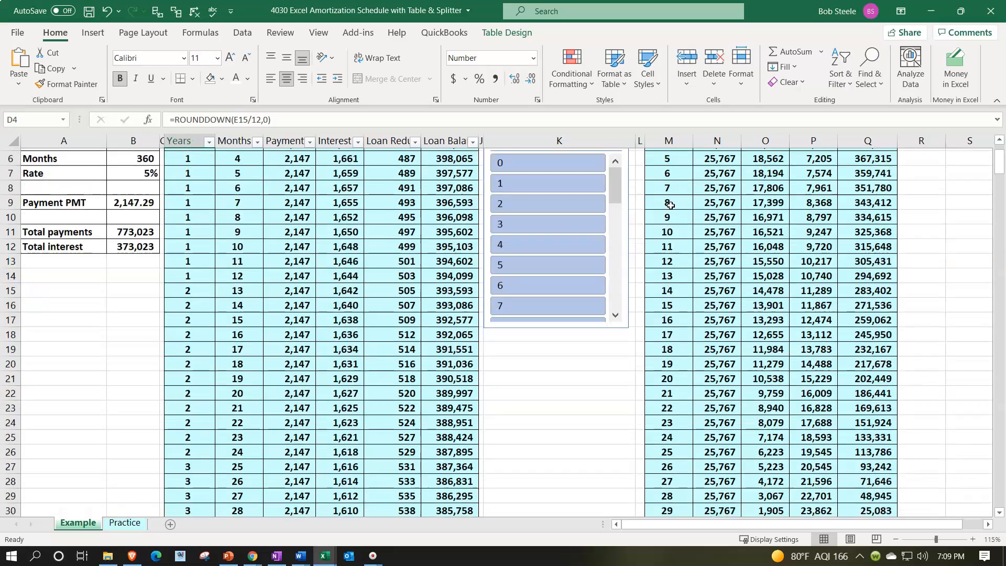
scroll(670, 205, up, 4)
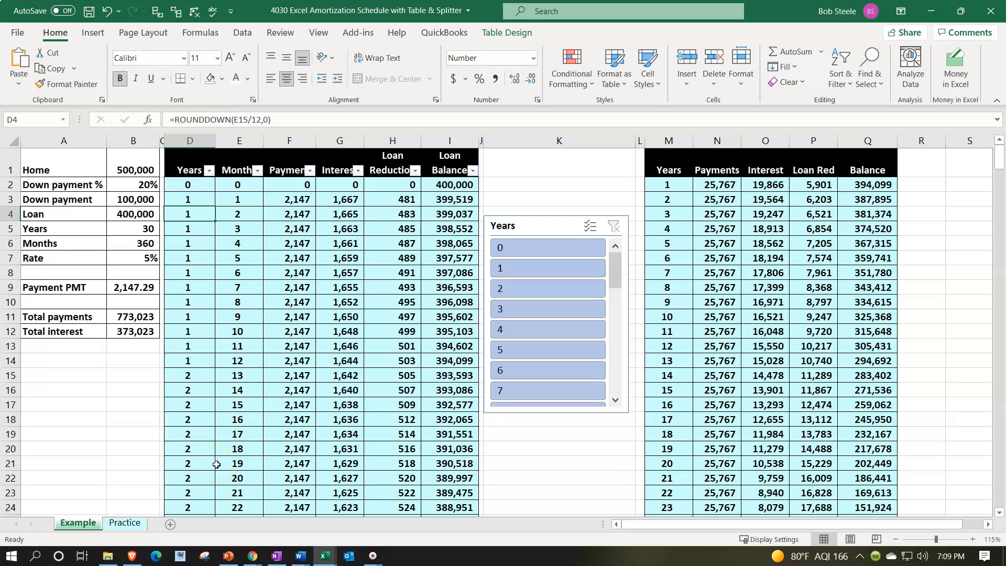
click(137, 523)
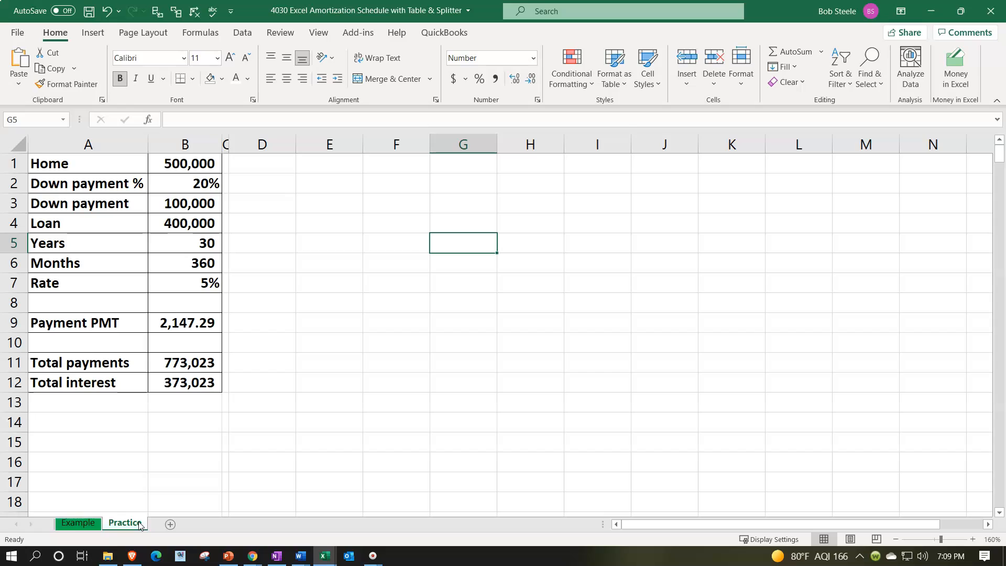
click(250, 256)
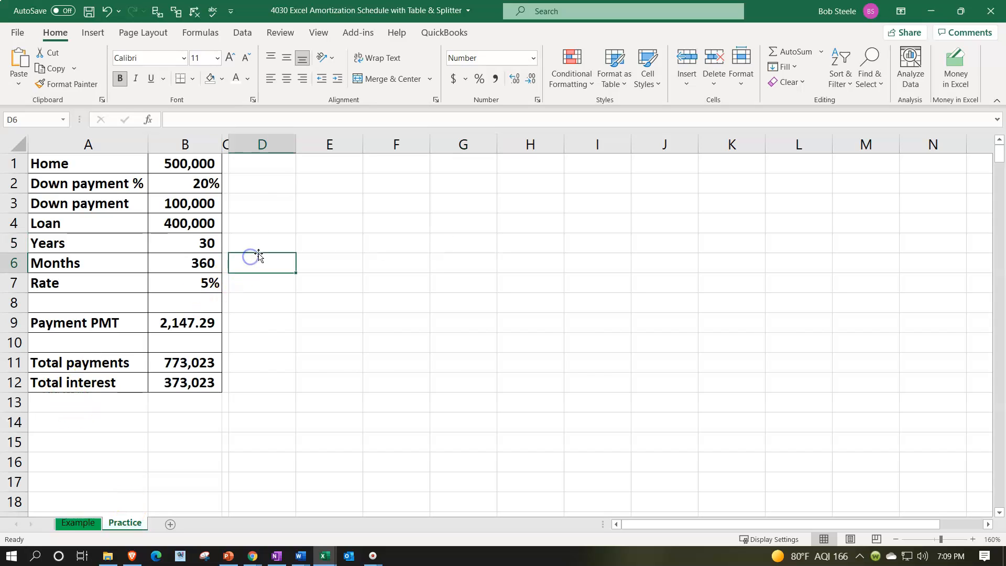
click(271, 171)
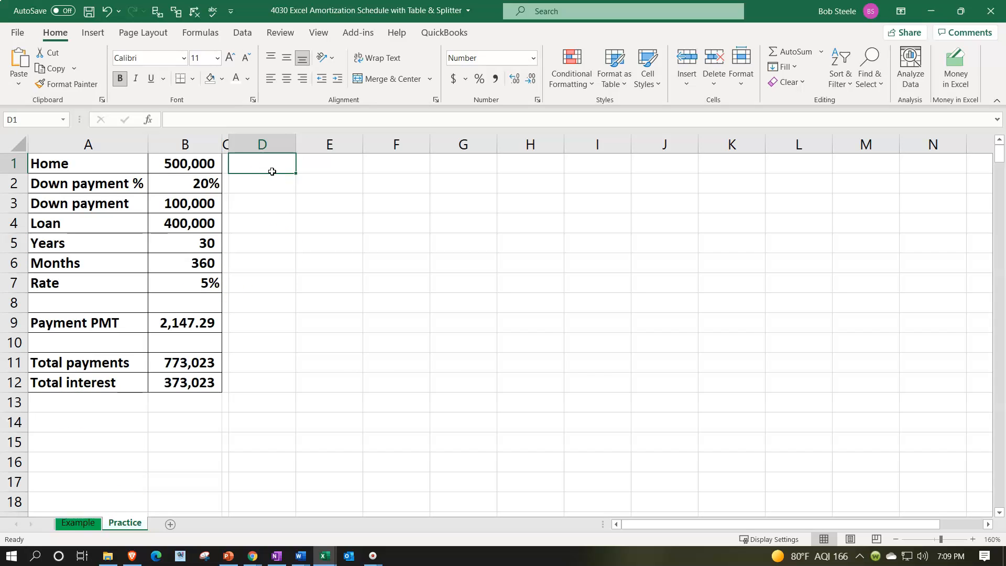
drag(272, 171, 265, 184)
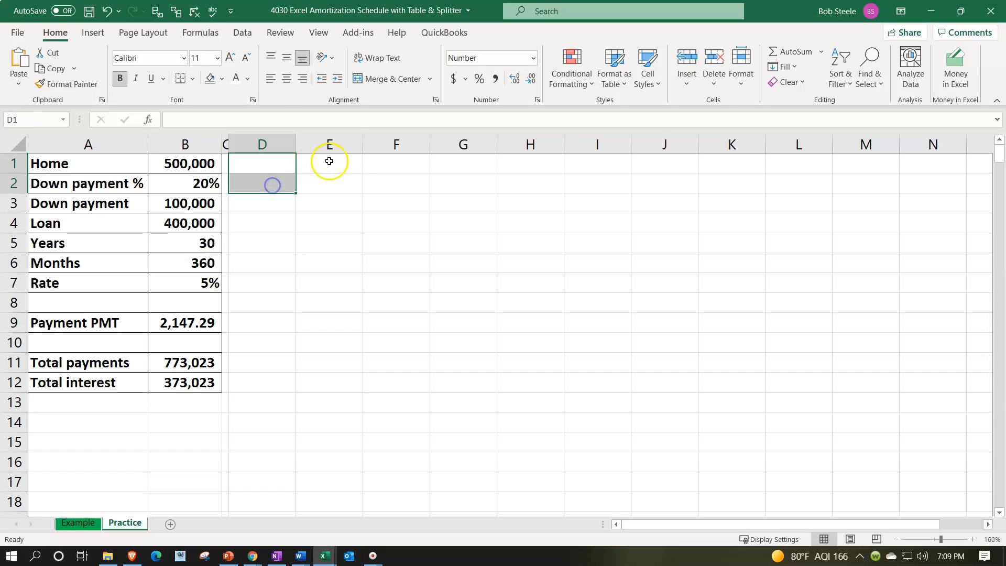
drag(330, 162, 329, 186)
drag(388, 165, 391, 184)
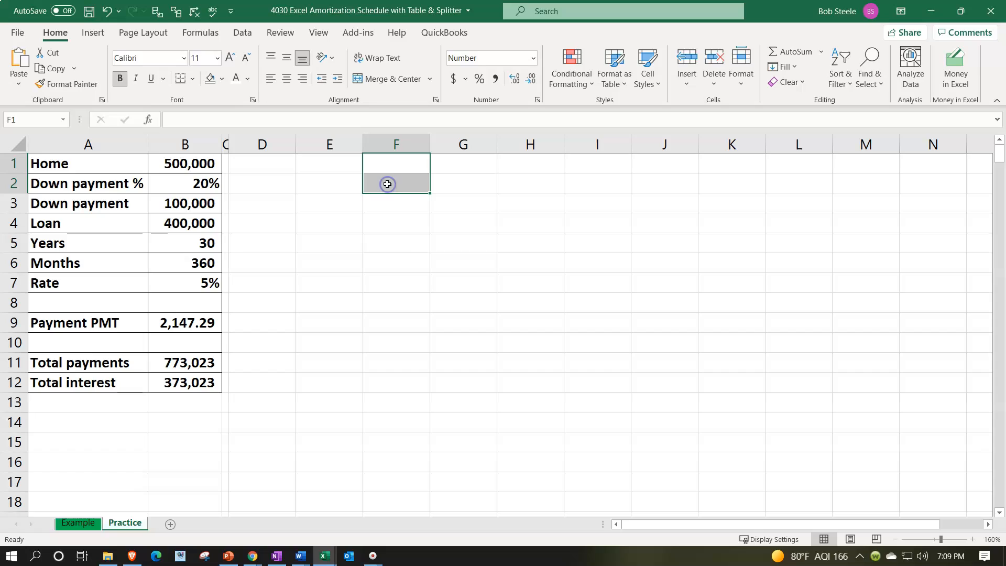
click(274, 164)
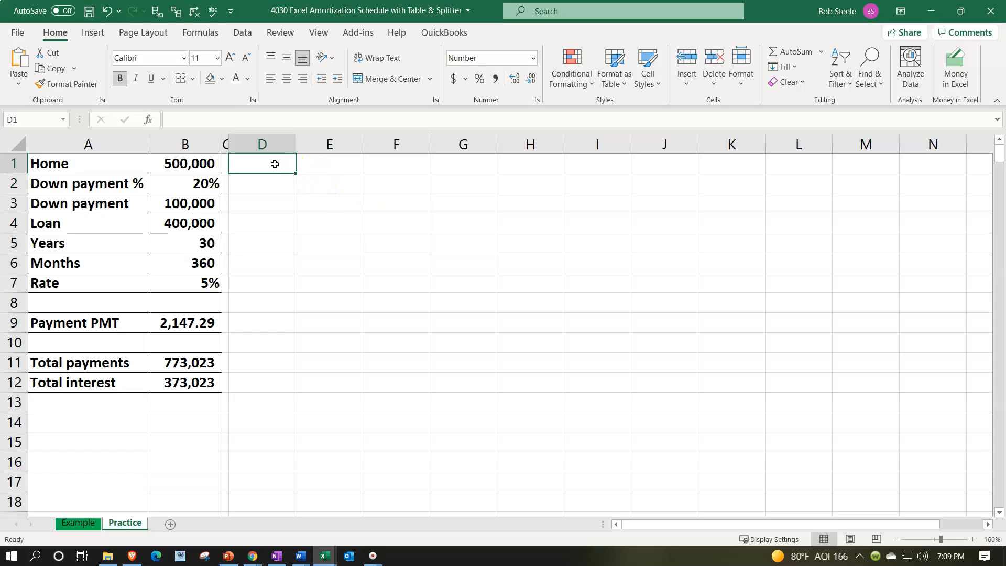
drag(275, 163, 269, 194)
drag(325, 164, 324, 181)
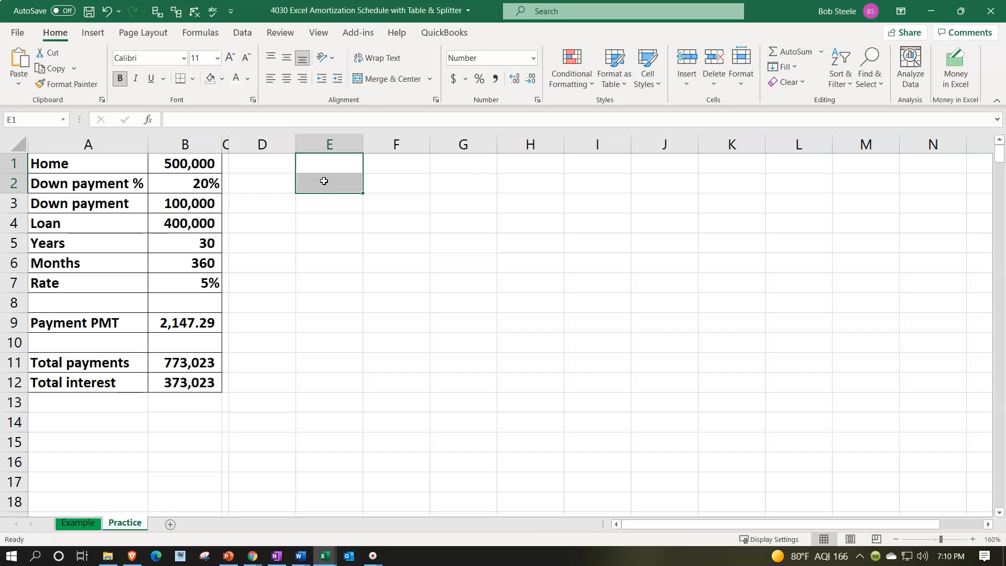
- Enter the column headers Years, Months and Payments in cells D1 to F1
click(273, 163)
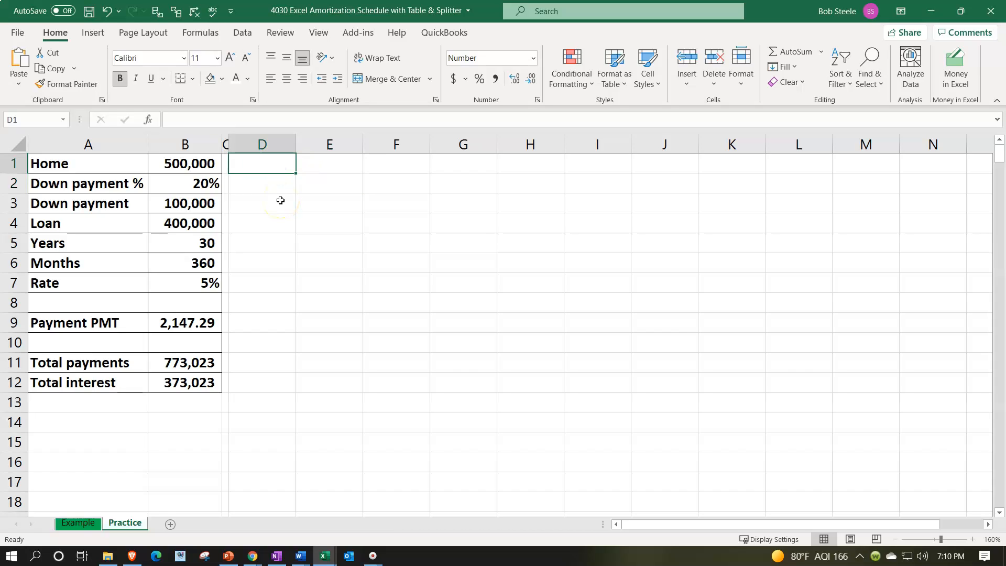
text(Years)
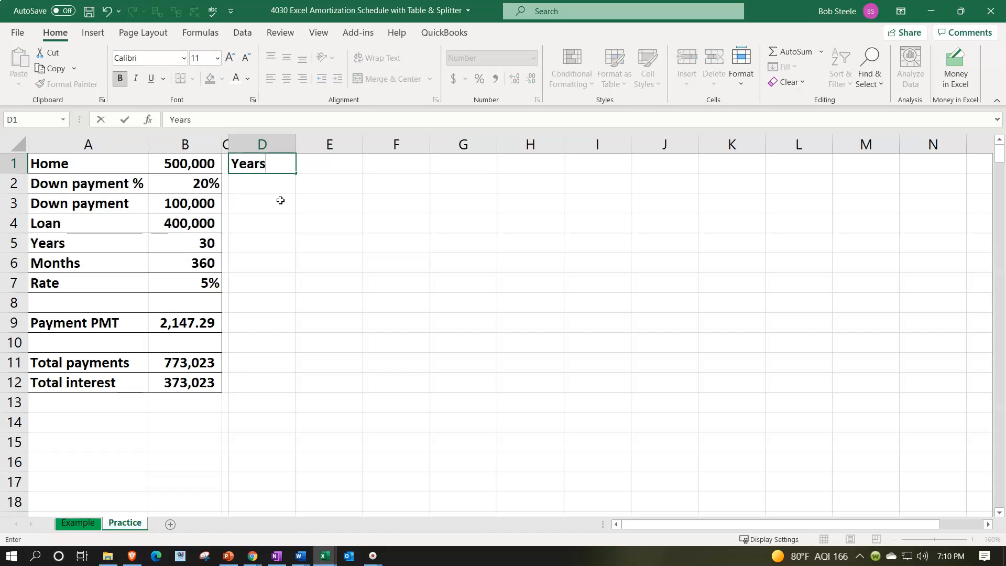
key(Tab)
text(Months)
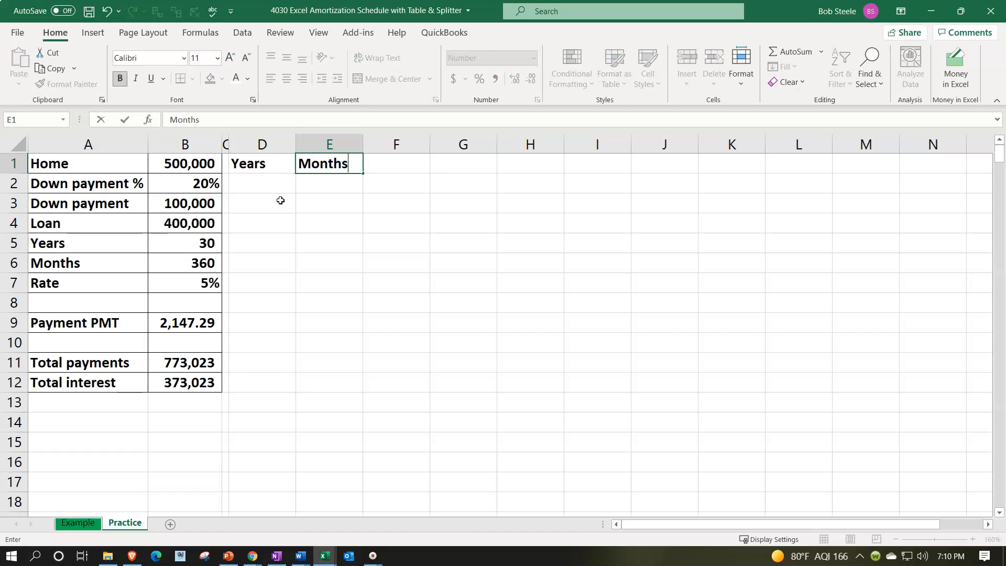
key(Tab)
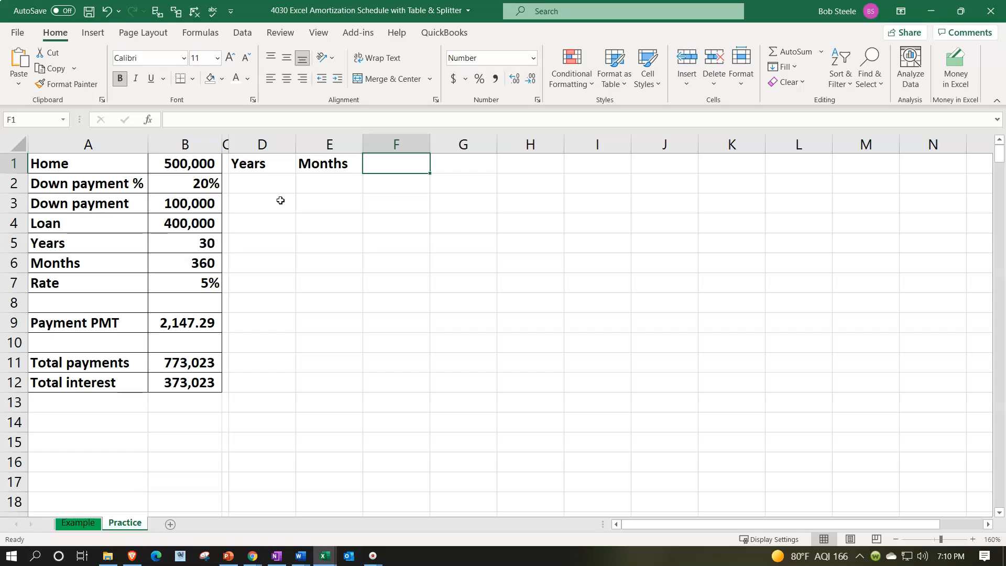
text(Payment)
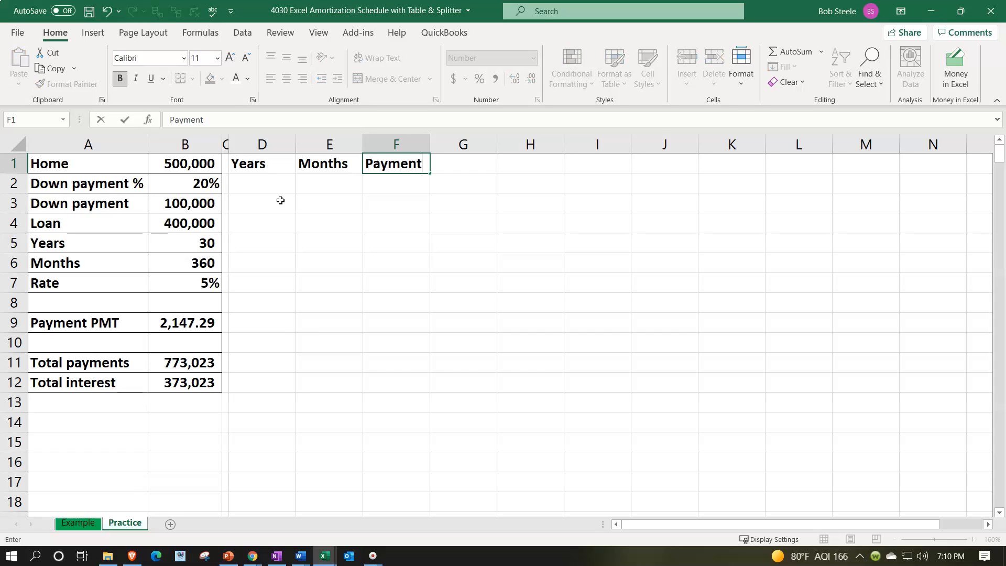
text(s)
key(Tab)
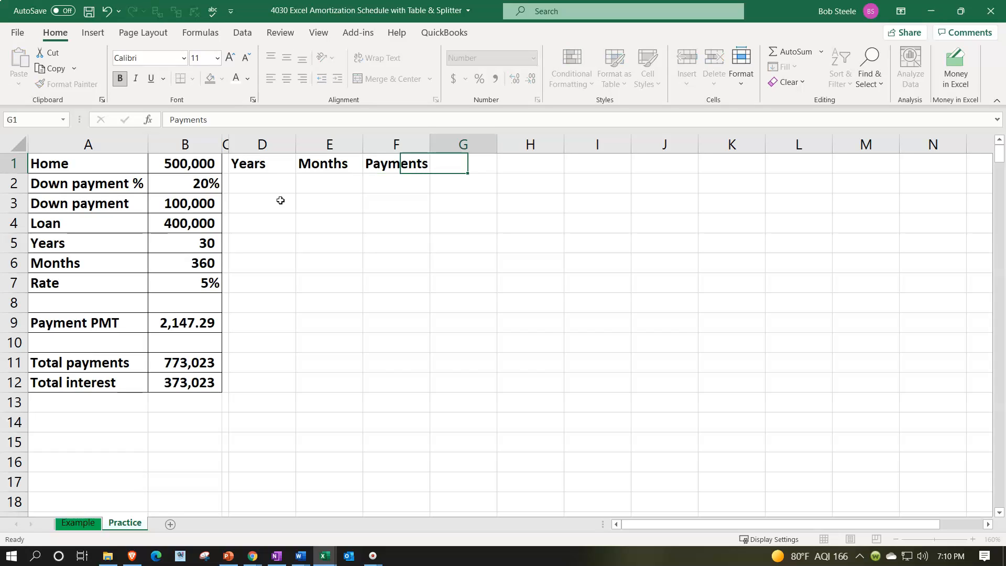
- Enter the headers Interest, Loan Reduction and Loan Balance in cells G1 to I1
text(Interest)
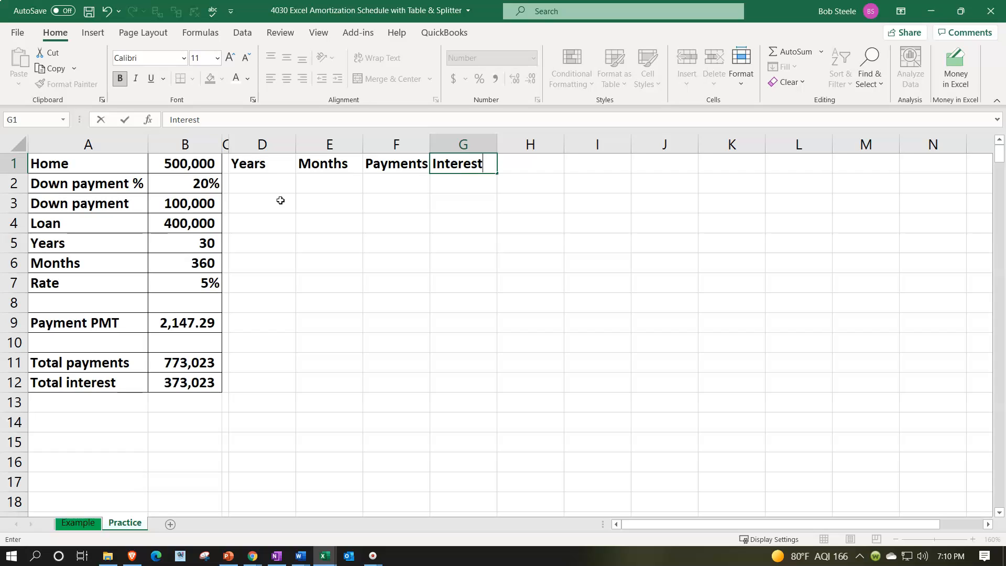
key(Tab)
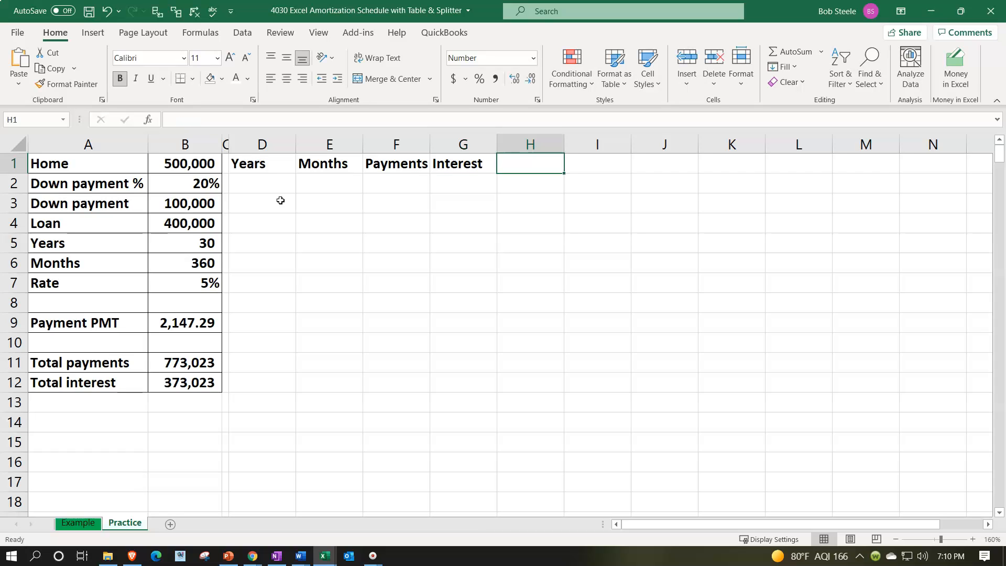
text(Loan Reduction)
key(Tab)
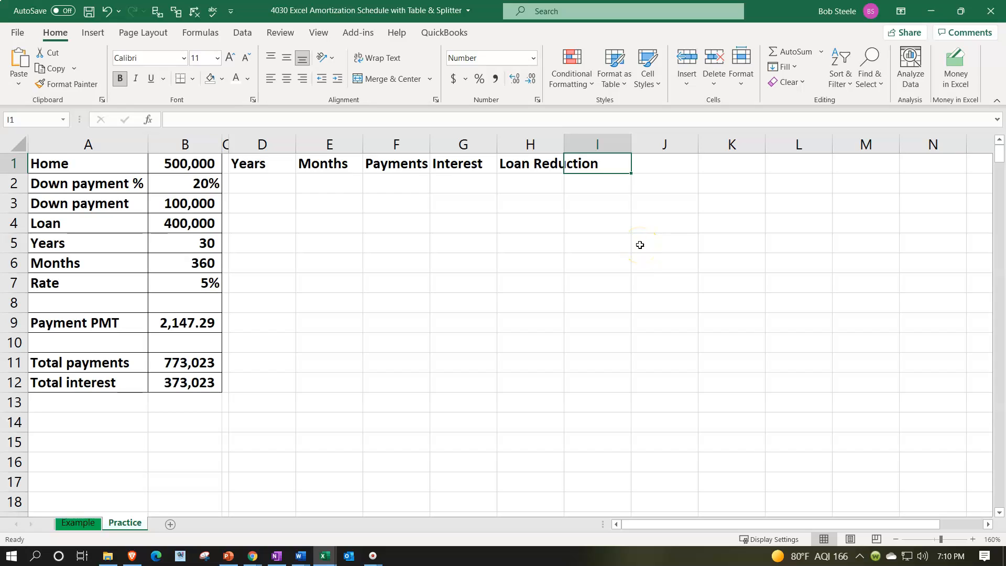
text(Loan )
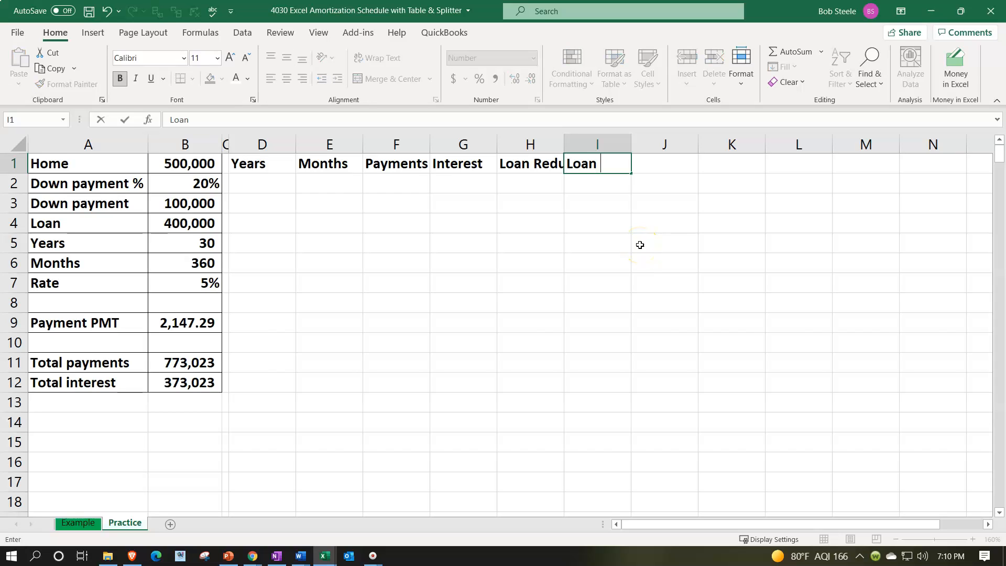
text(Balance)
key(Return)
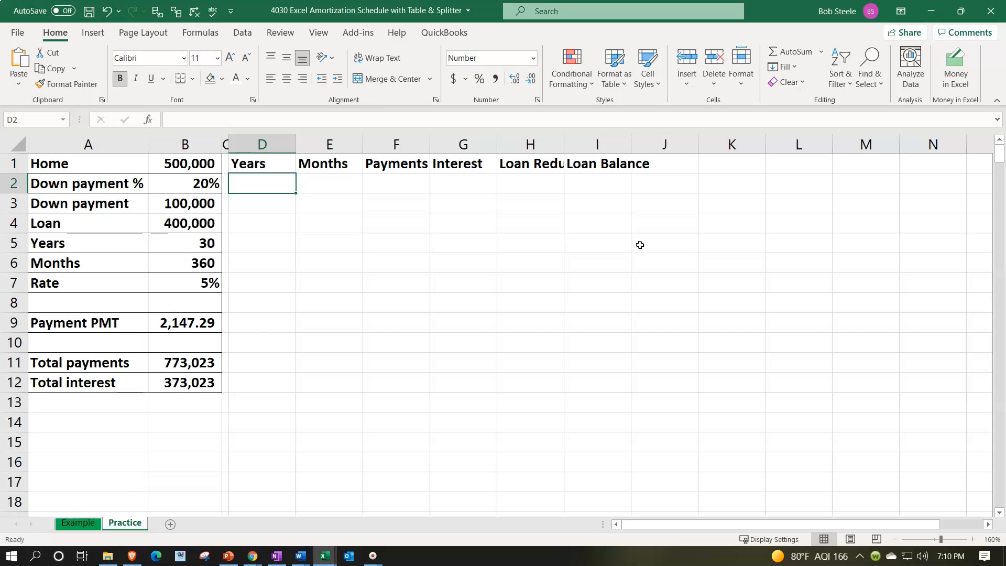
- Wrap the text of headers D1:I1 and widen columns D through I equally so that no word breaks across lines
click(281, 160)
drag(282, 160, 574, 162)
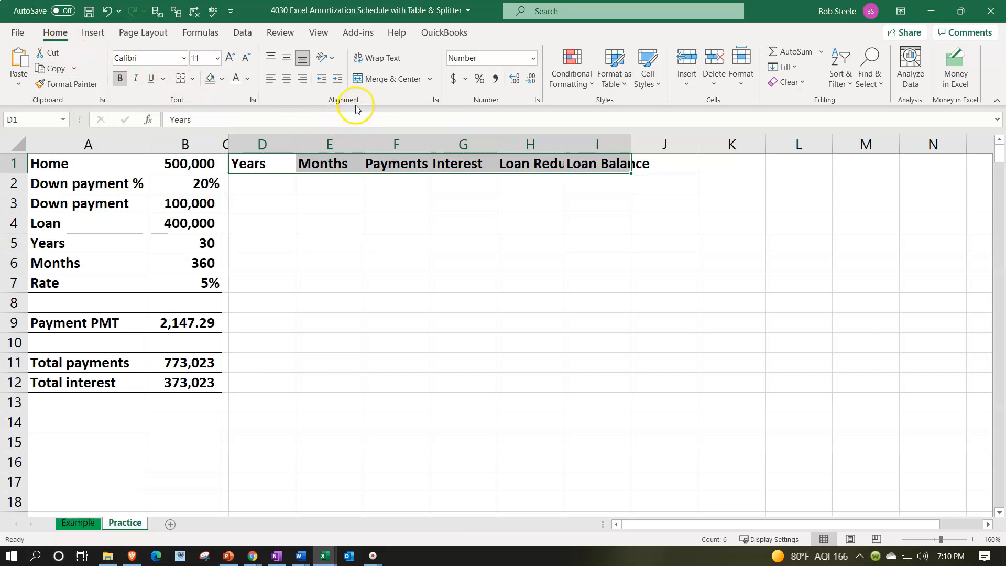
click(371, 62)
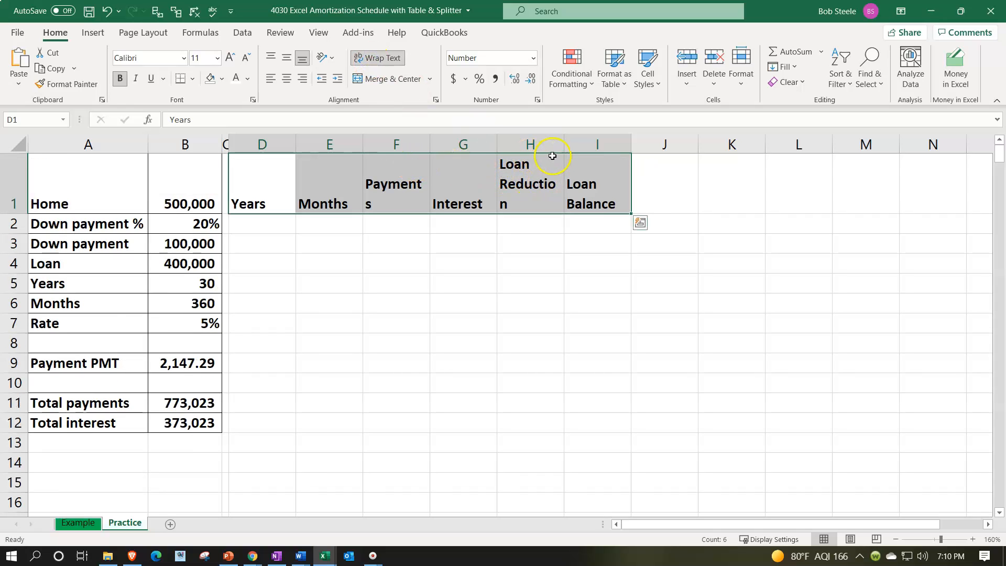
drag(293, 142, 574, 145)
click(563, 278)
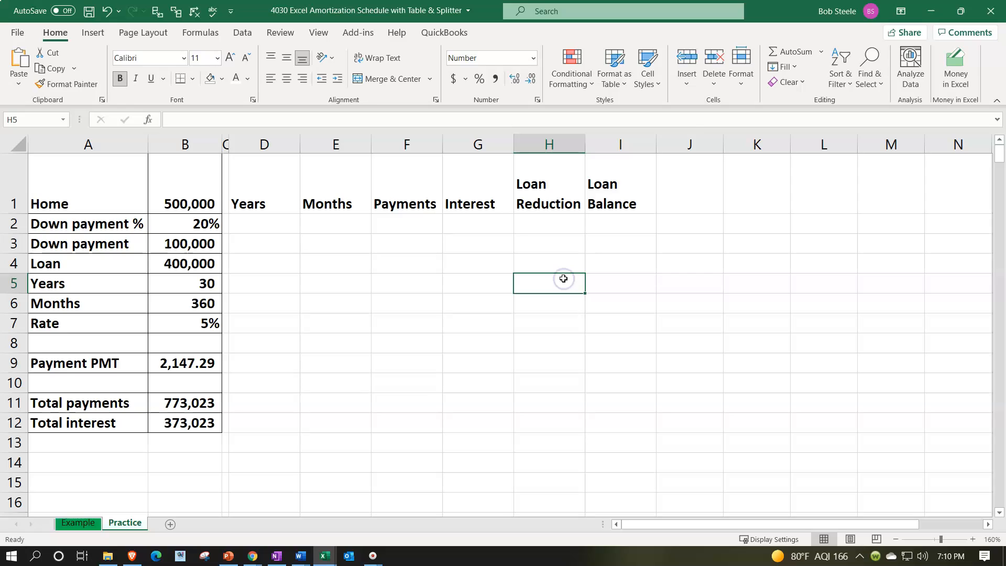
- Format the header cells D1:I1 with centered alignment, black fill and white font
drag(269, 184, 596, 202)
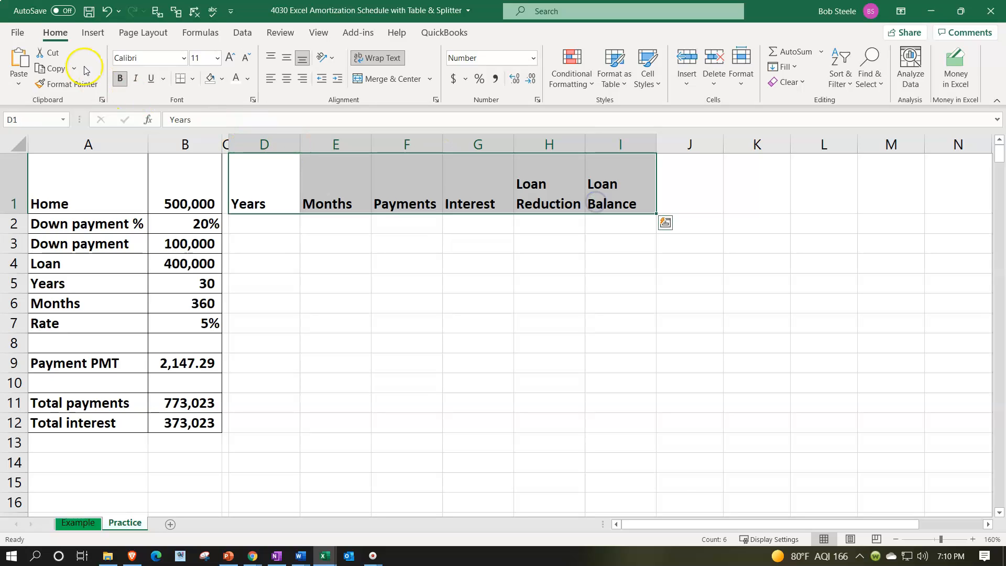
click(286, 79)
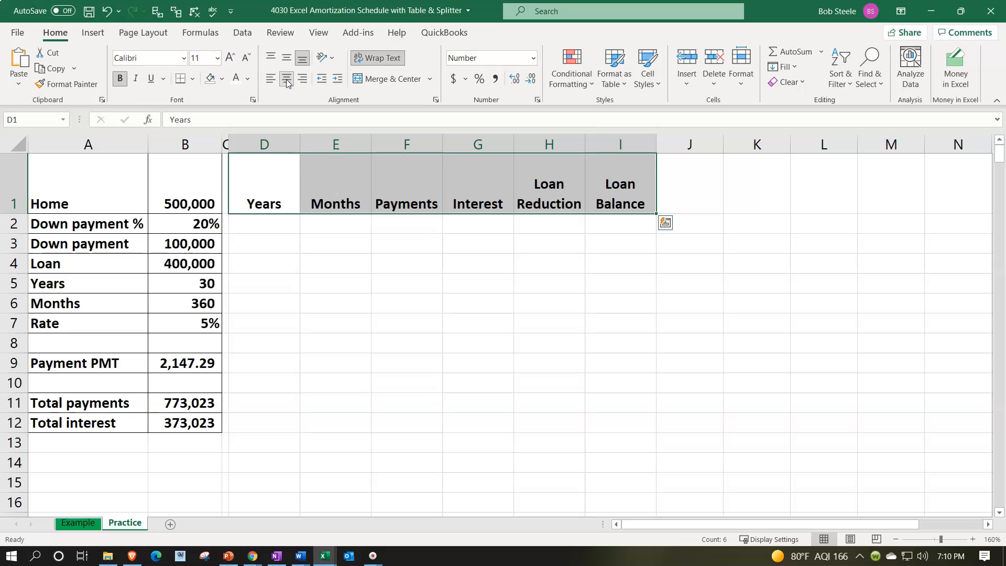
click(223, 79)
click(220, 114)
click(248, 79)
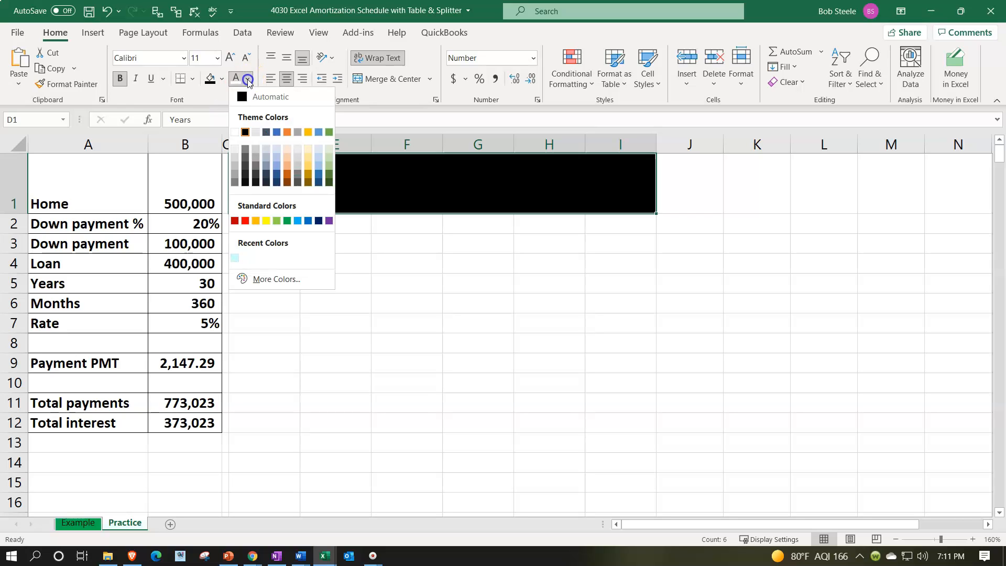
click(235, 132)
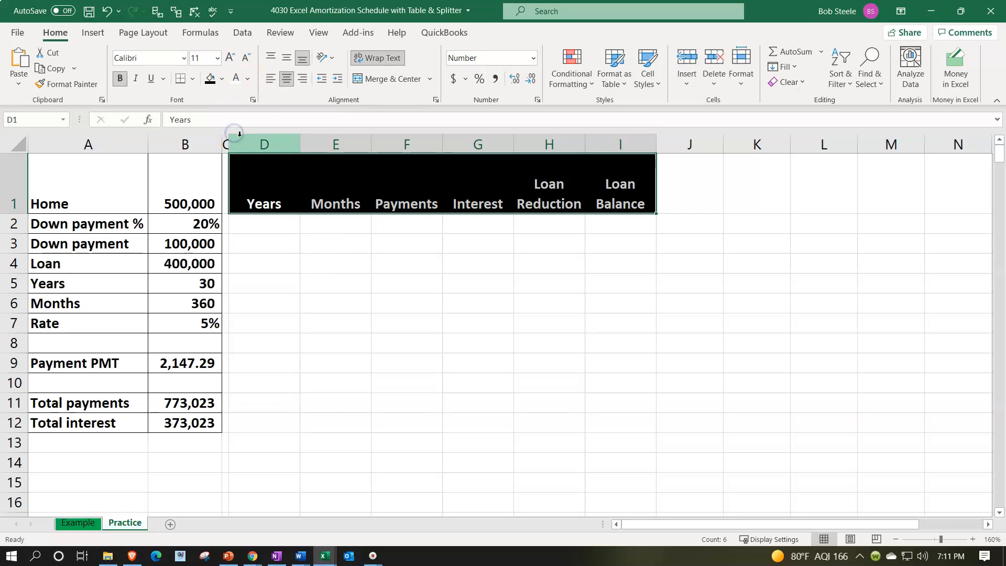
click(268, 229)
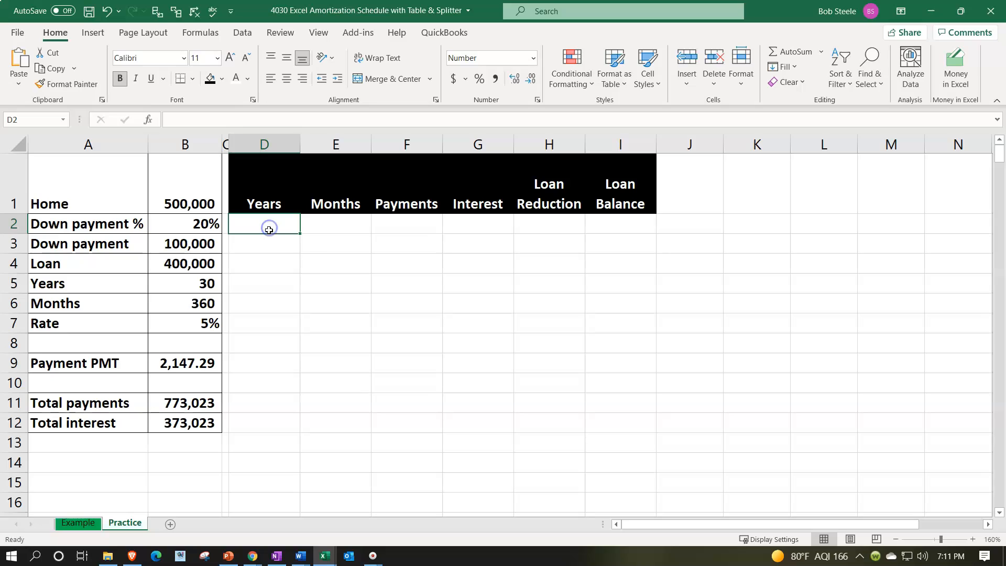
- Enter 0, 1 and 2 under Months from E2 and fill the series down to 360 in E362
click(323, 230)
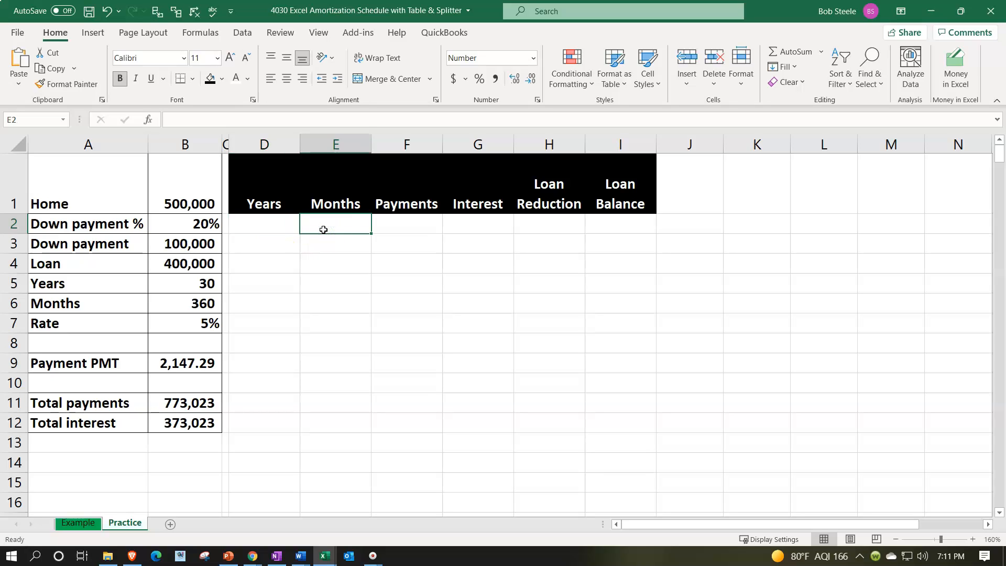
text(0)
key(Return)
text(1)
key(Return)
text(2)
key(Return)
drag(324, 230, 349, 483)
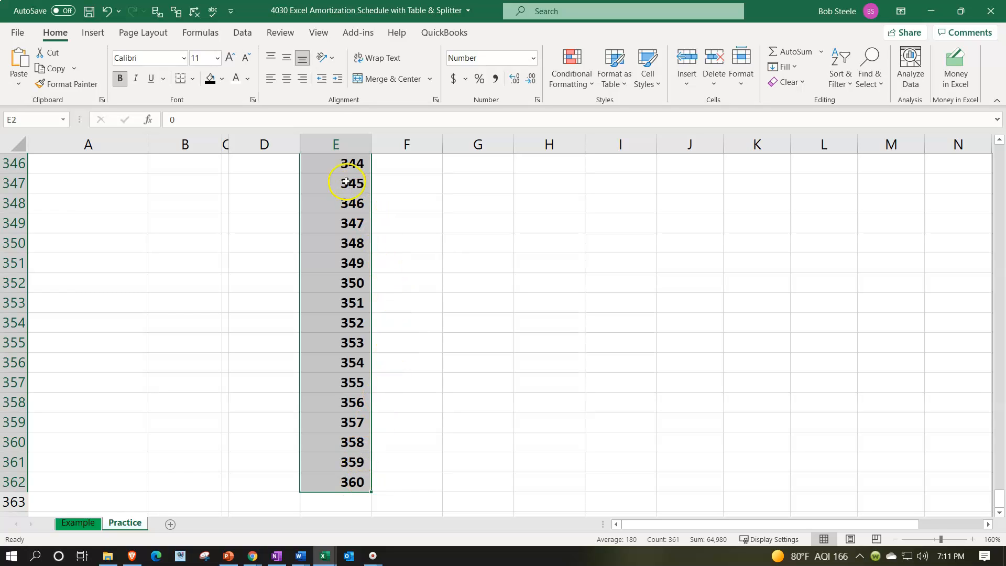
- Center the month numbers in E2:E362
click(288, 80)
key(ctrl+BackSpace)
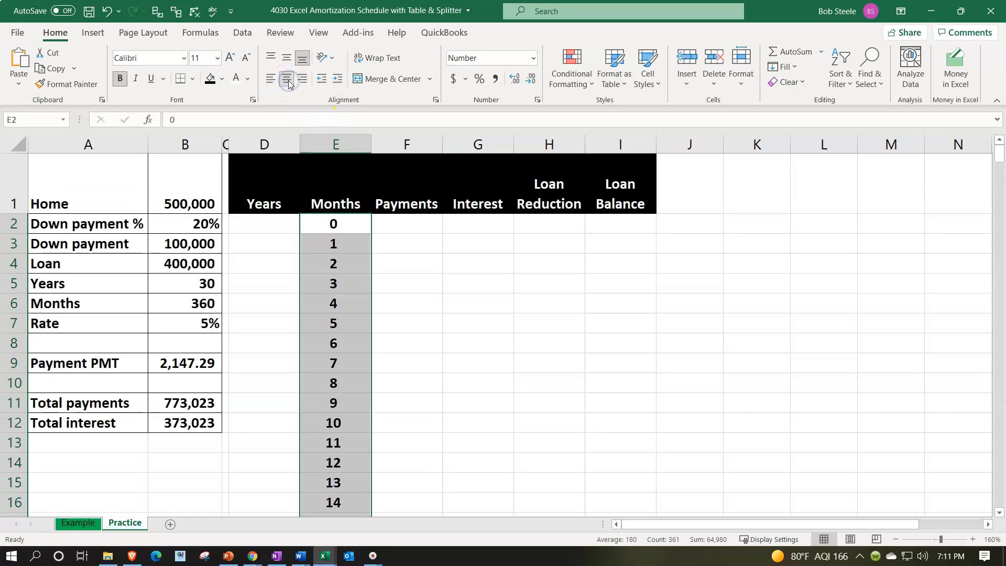
- Try entering the years by hand, with 0 in D2, 1 in D3 and 2 in D15
click(262, 226)
text(0)
key(Return)
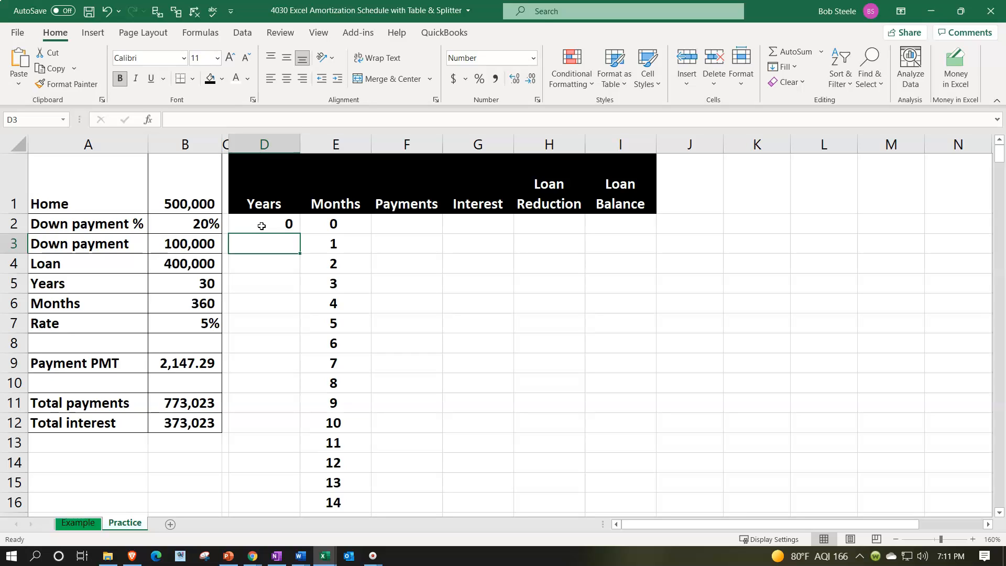
text(1)
key(Return)
key(Down)
key(Down)
key(Down)
key(Down)
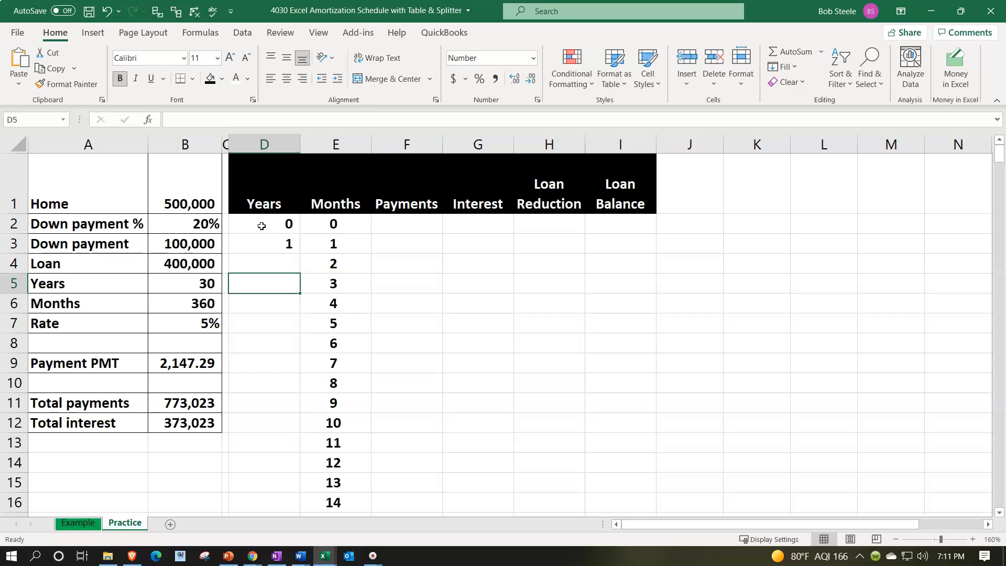
key(Down)
key(Down)
key(Down)
key(Down)
key(Down)
key(Down)
key(Down)
text(2)
key(Return)
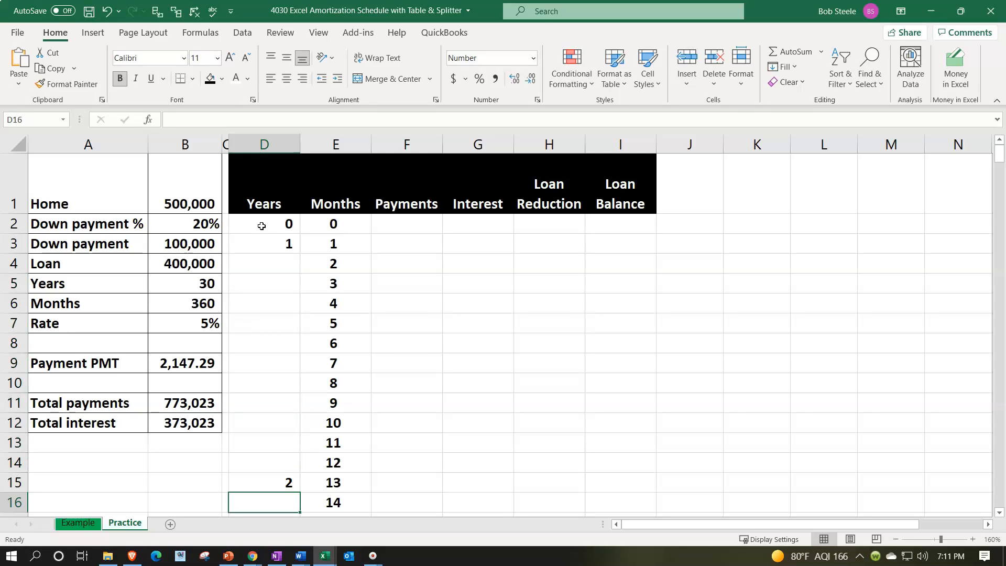
- Clear the hand-entered year values from D2:D15
drag(266, 263, 279, 426)
drag(280, 460, 280, 459)
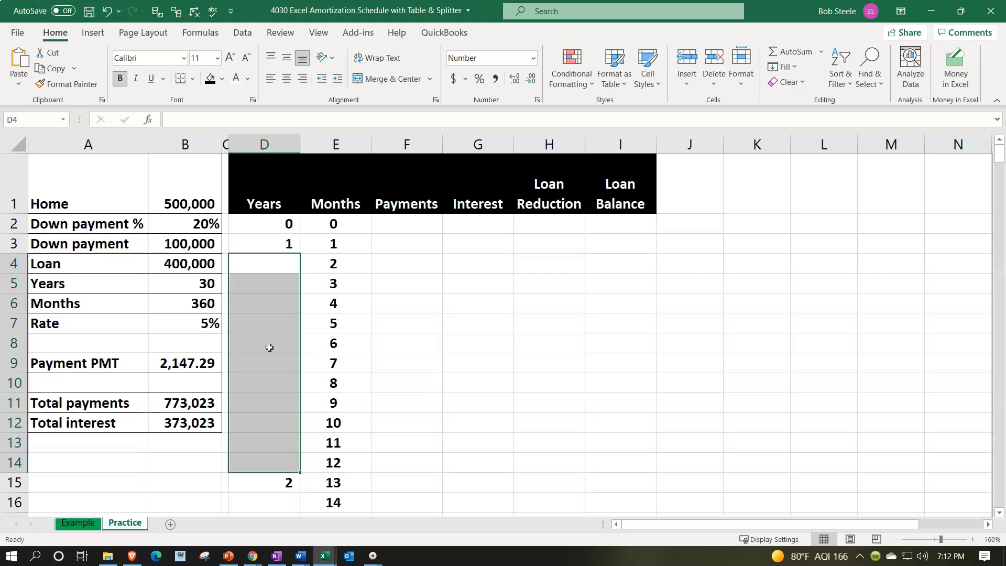
drag(271, 223, 276, 490)
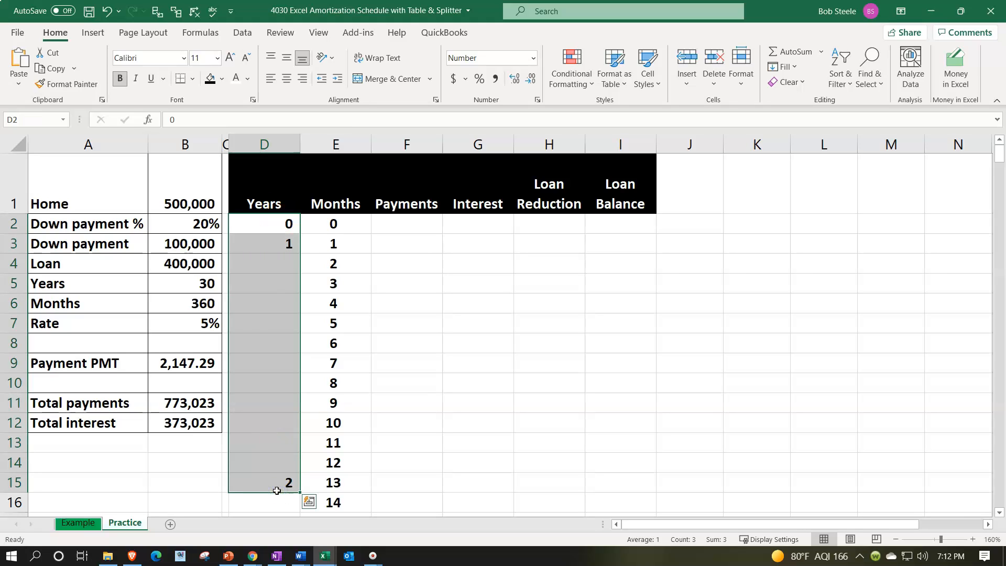
key(Delete)
key(Down)
key(Up)
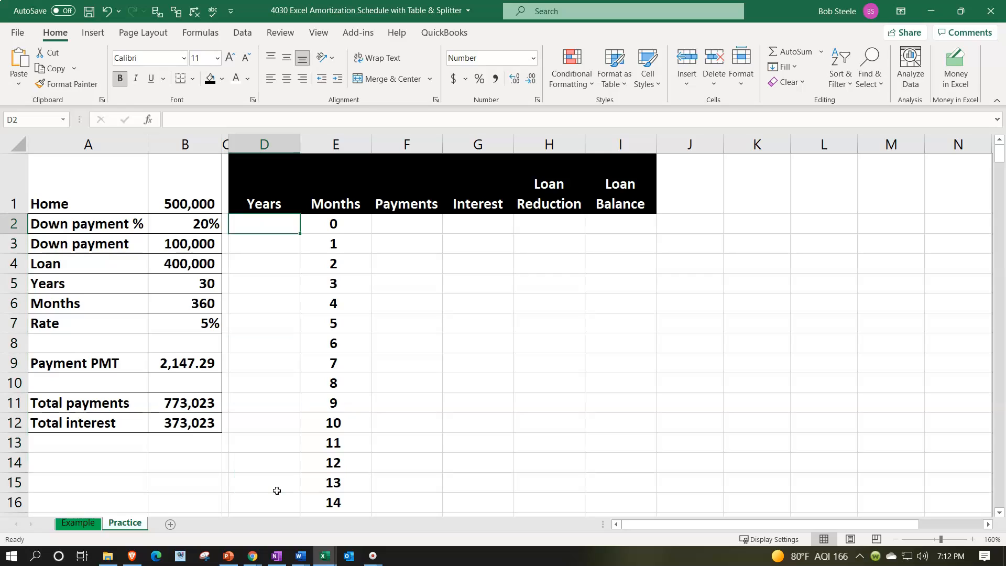
- Enter 0 in D2 and the formula =ROUNDDOWN(E14/12,0) in D3 under Years
text(0)
key(Return)
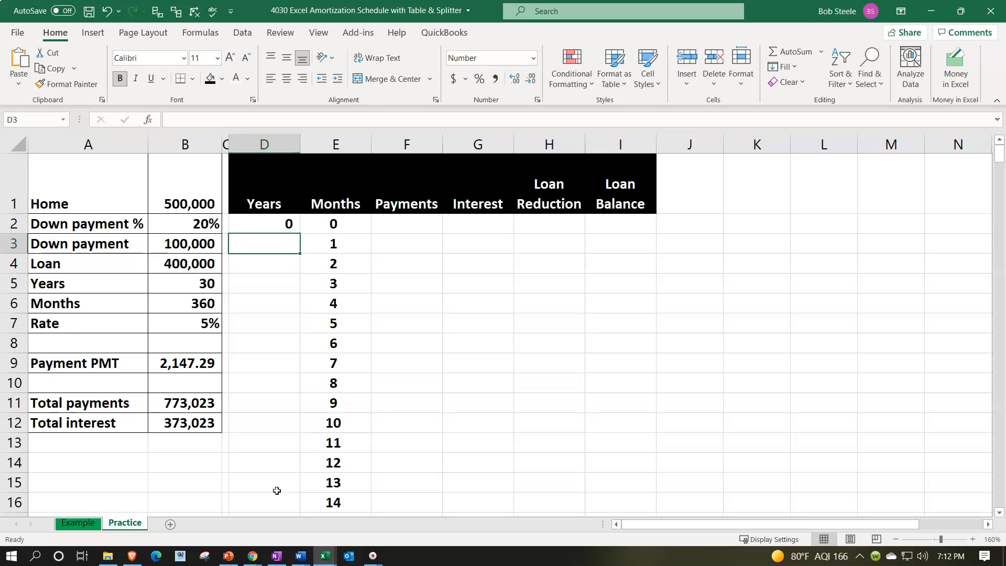
text(=roun)
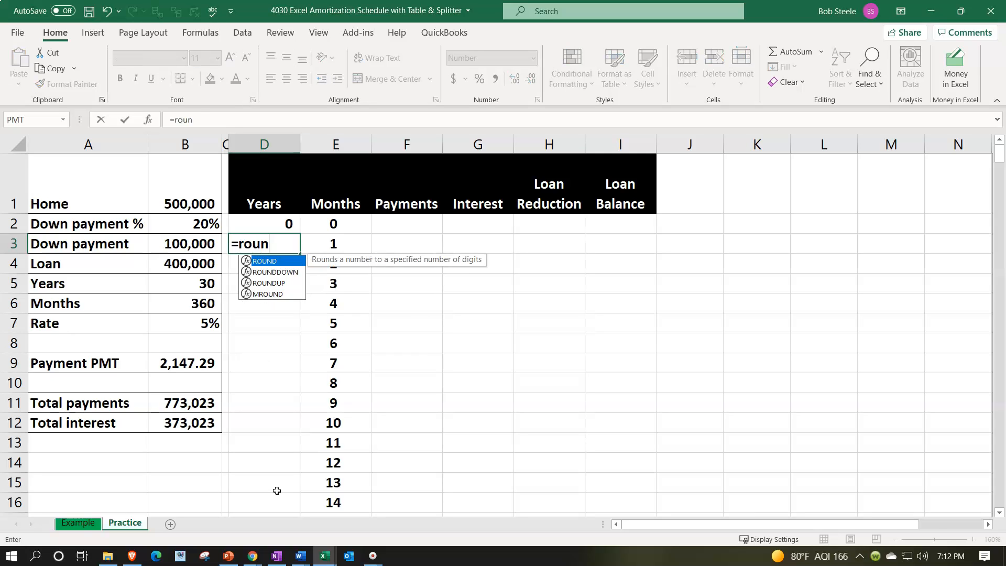
text(ddow)
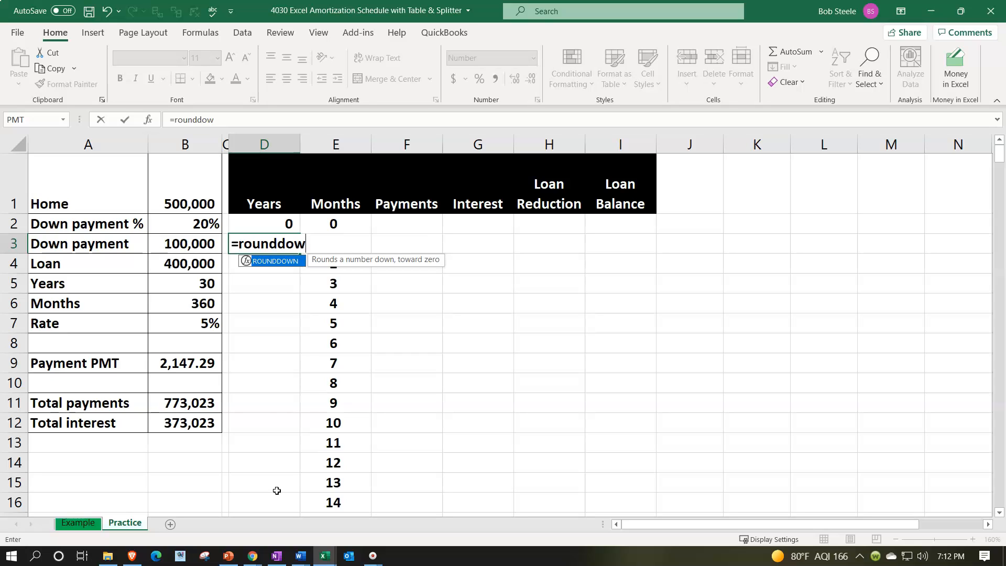
double_click(260, 264)
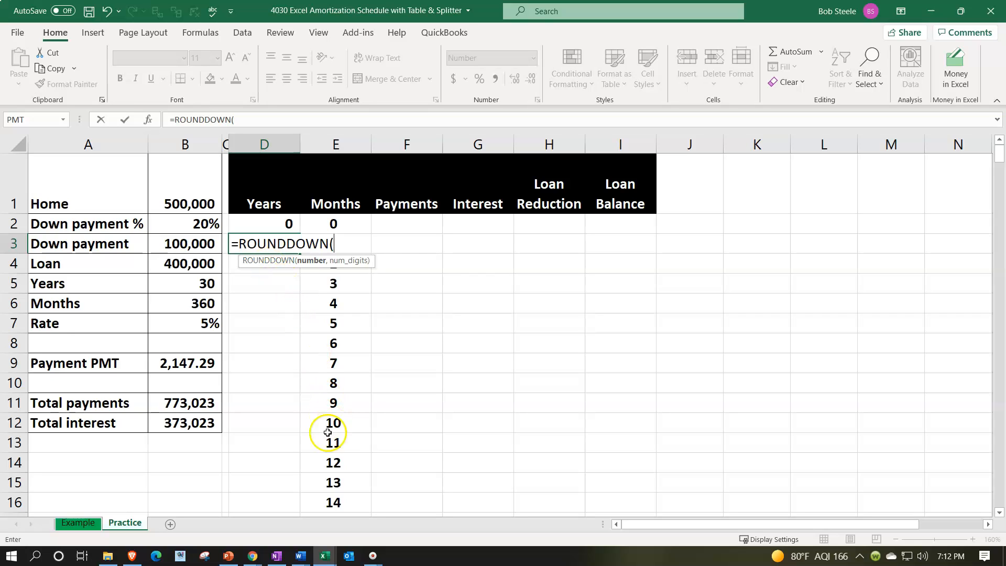
click(332, 466)
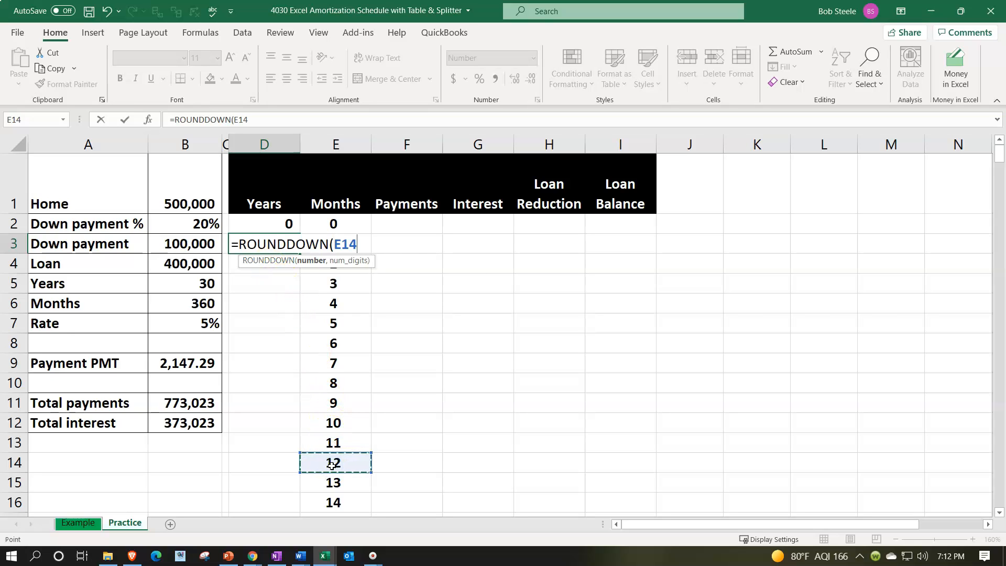
text(/12)
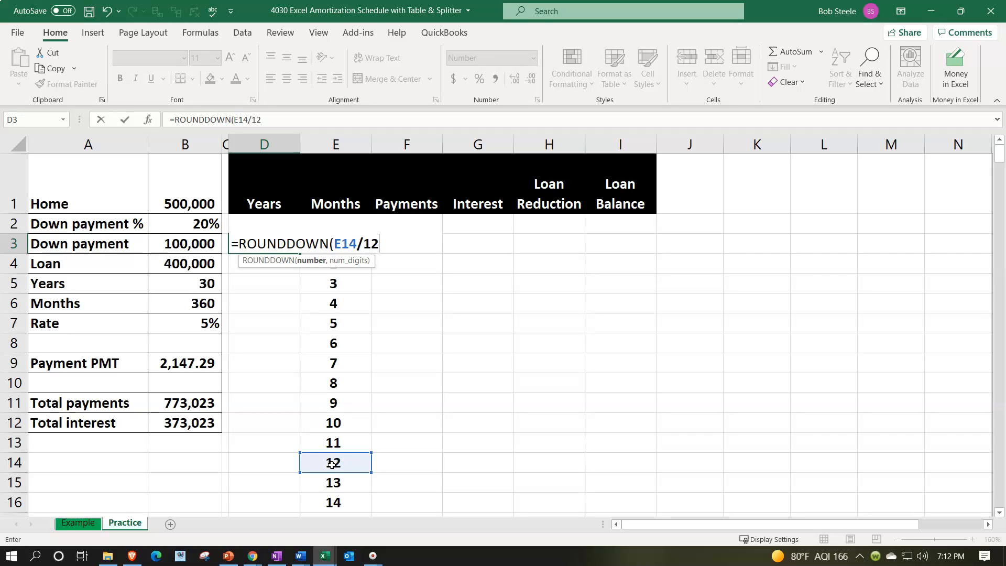
text(,)
text(0)
key(Return)
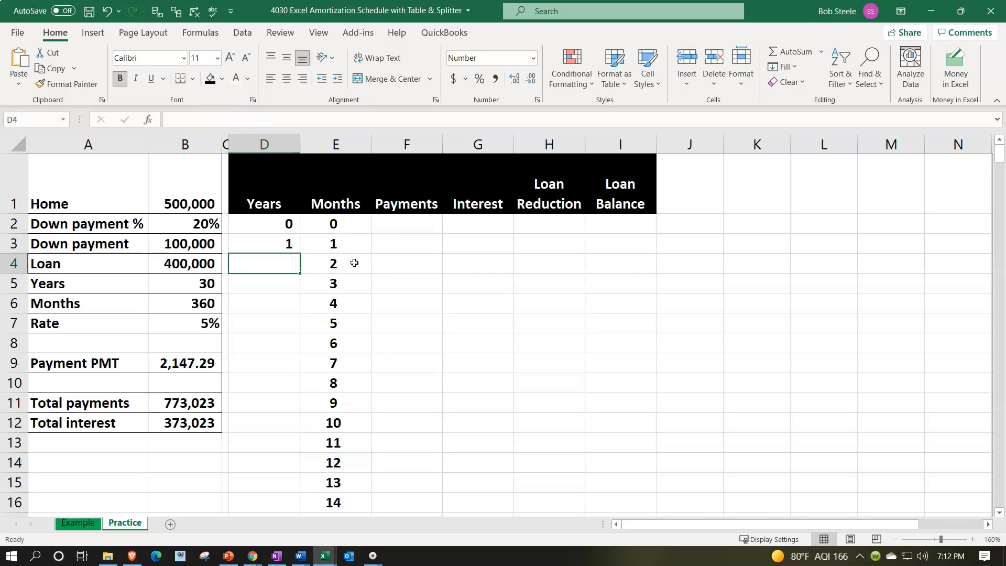
- Fill the year formula from D3 down to D15
click(267, 238)
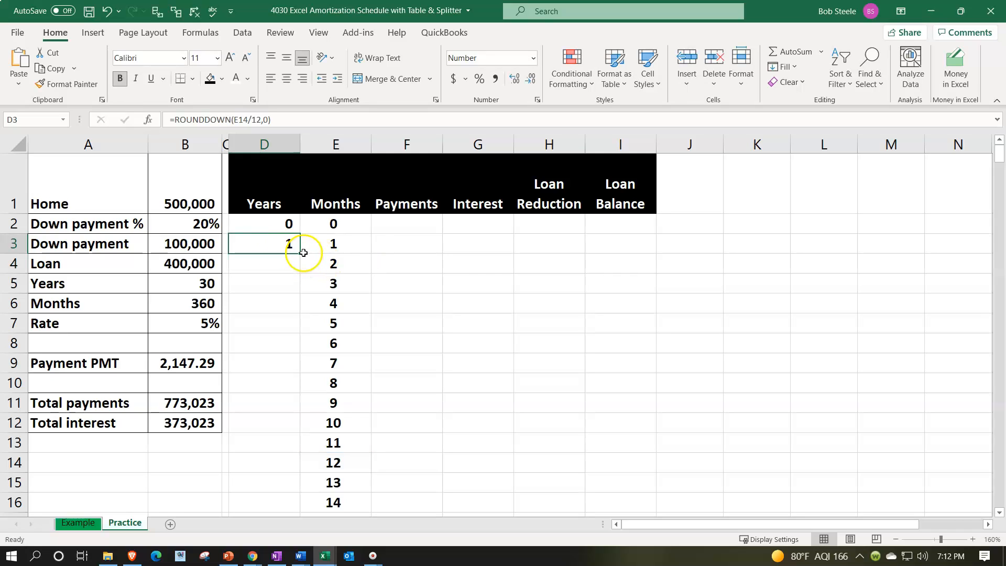
drag(301, 254, 294, 483)
click(282, 480)
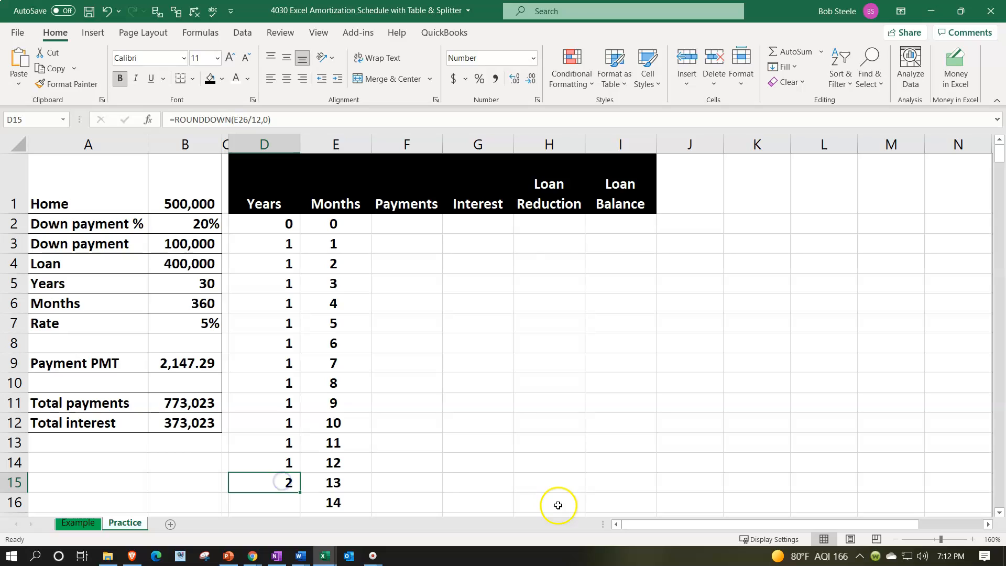
- Fill the year formula from D15 down to the last month in row 362
click(261, 273)
drag(260, 274, 253, 459)
scroll(253, 459, down, 1)
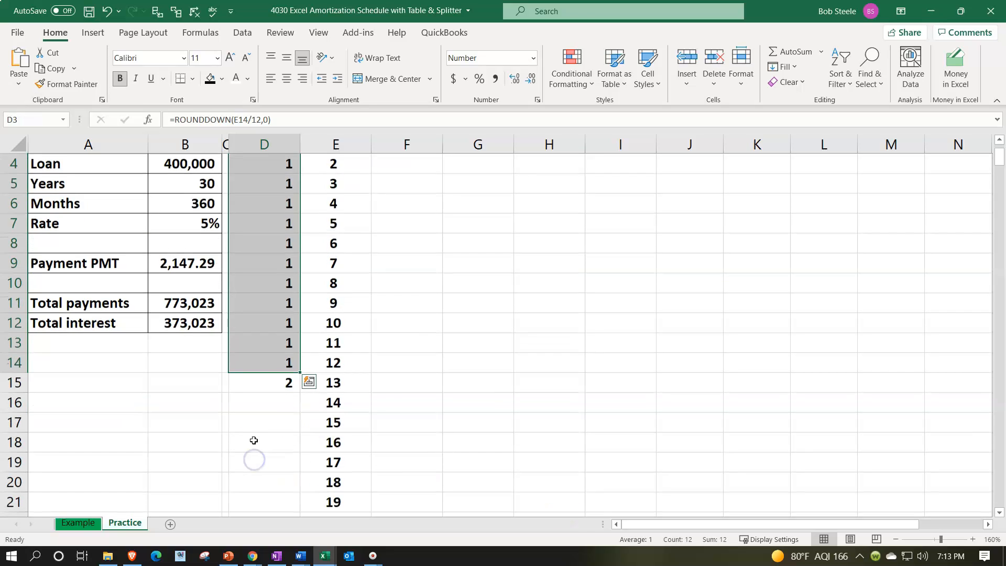
click(259, 386)
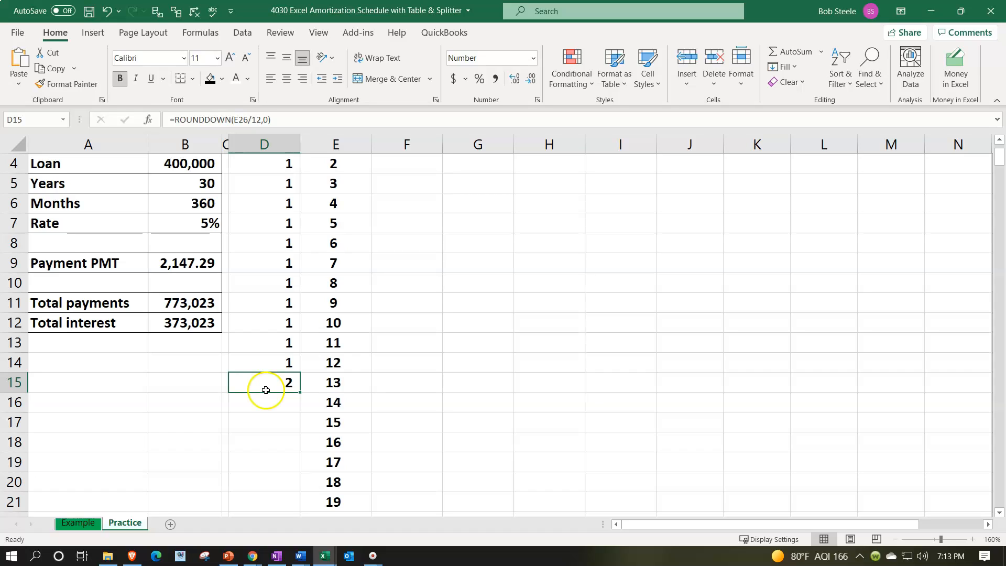
double_click(300, 393)
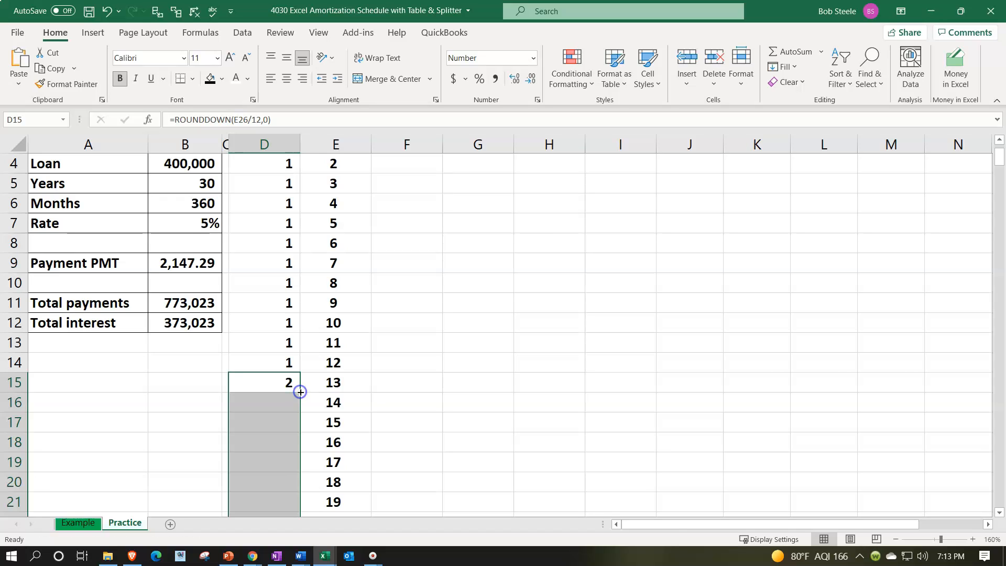
drag(998, 160, 987, 505)
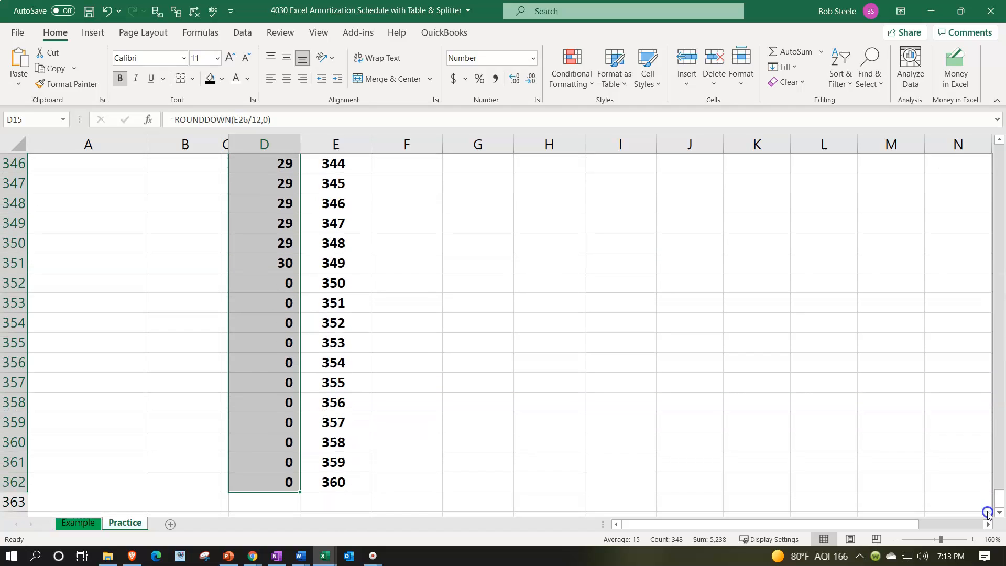
click(608, 449)
- Check the formula in D352 and clear the wrong year values from D352:D362
click(275, 286)
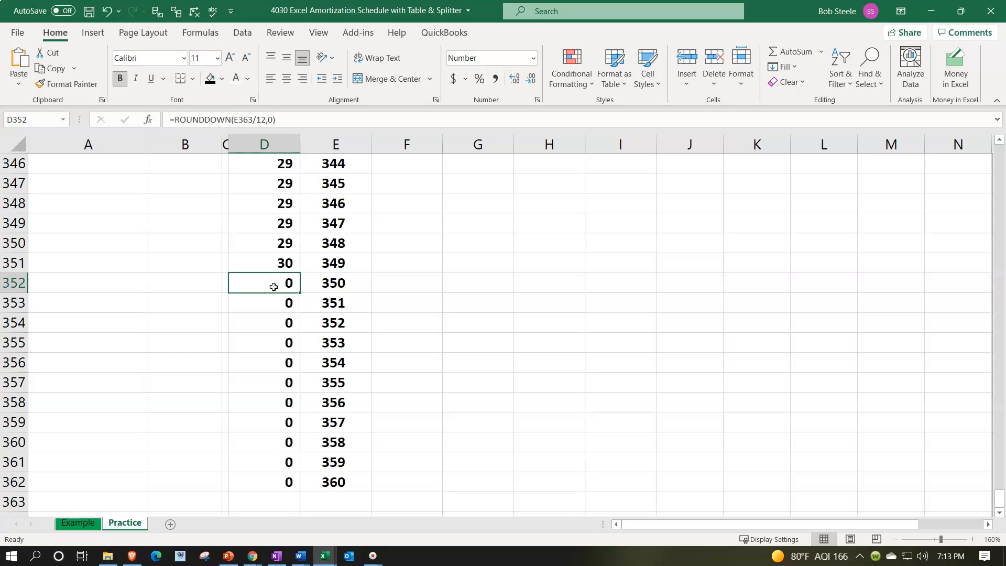
double_click(273, 287)
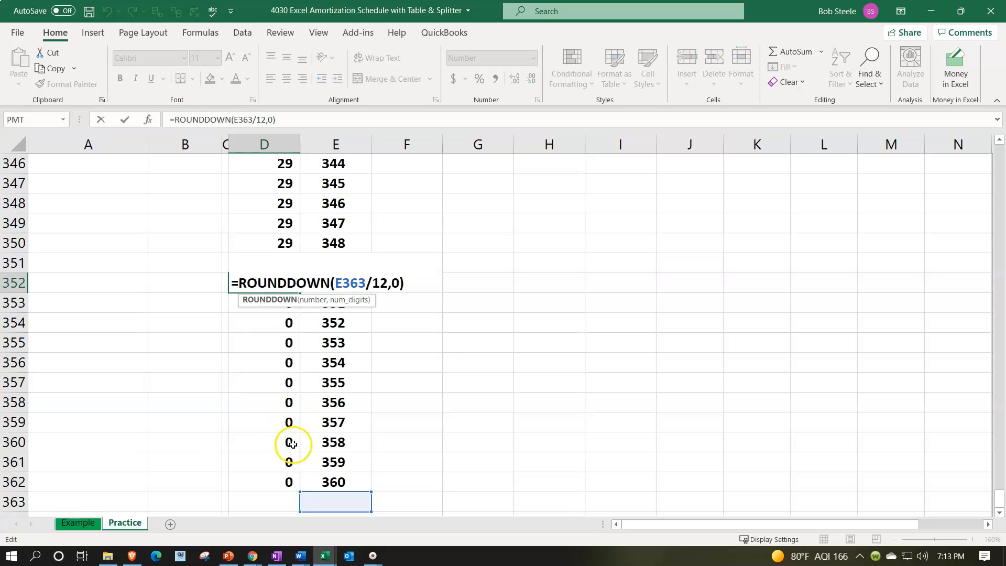
key(Return)
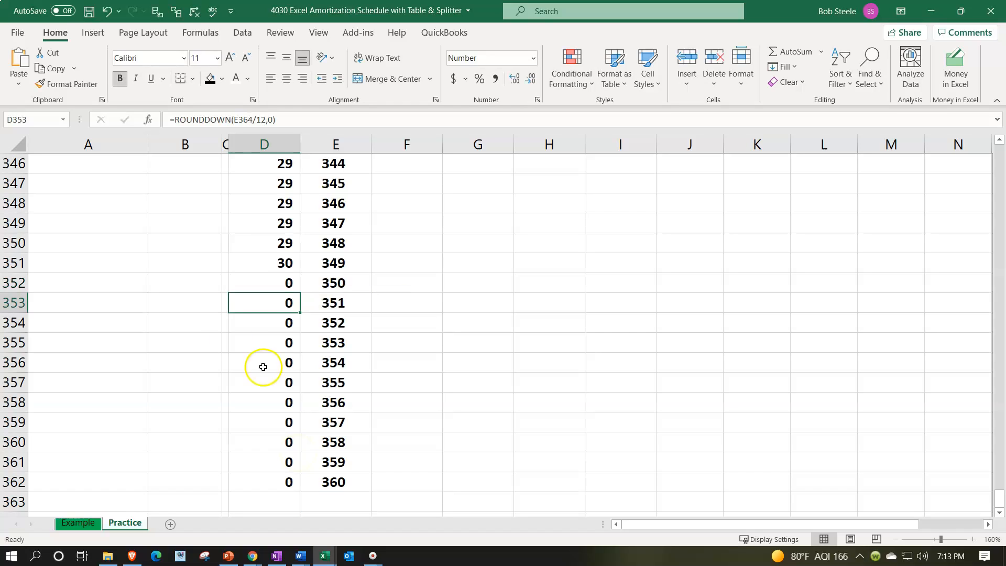
drag(258, 281, 272, 480)
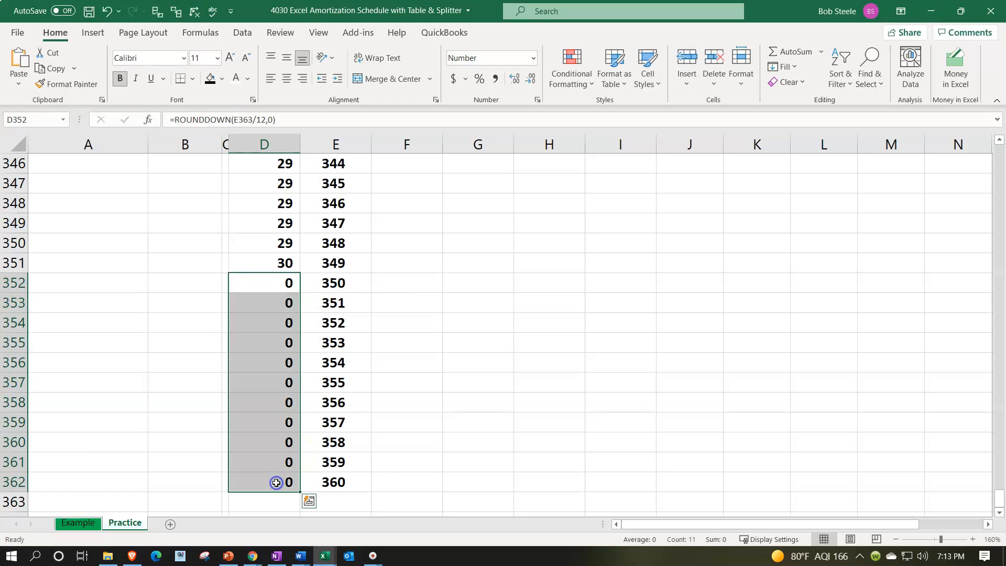
key(Delete)
key(shift+BackSpace)
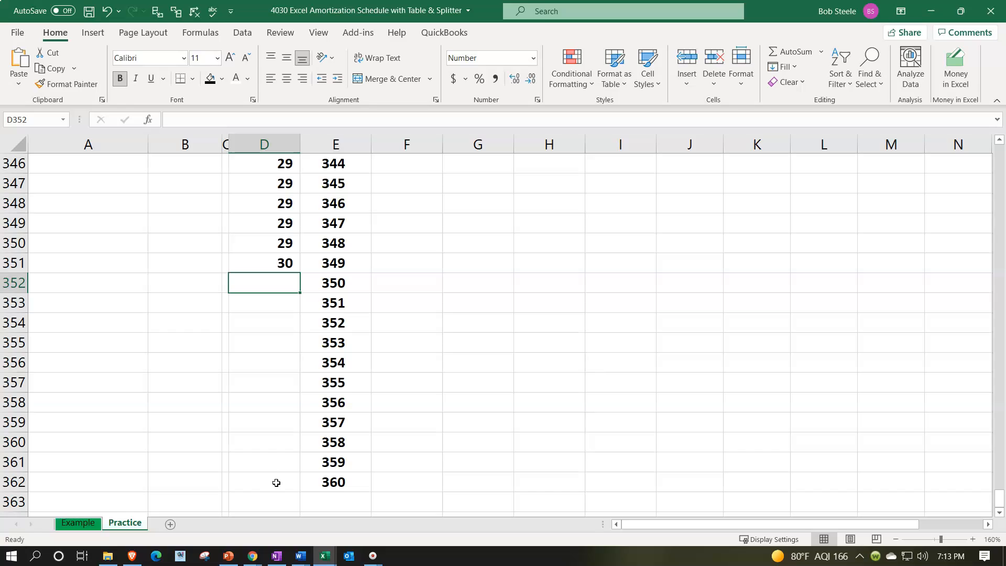
- Enter =D351 in D352 and fill it down to D362
text(=)
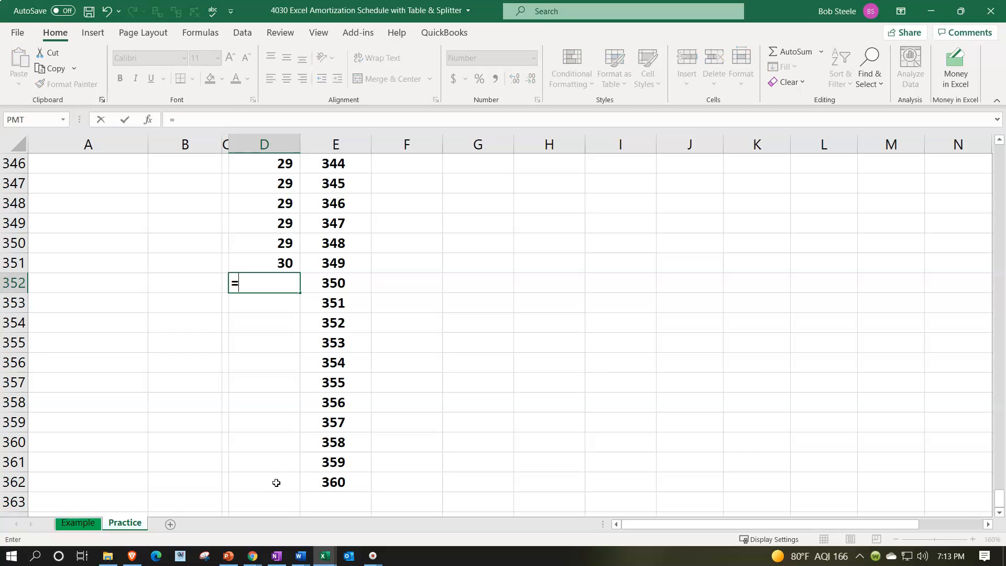
key(Up)
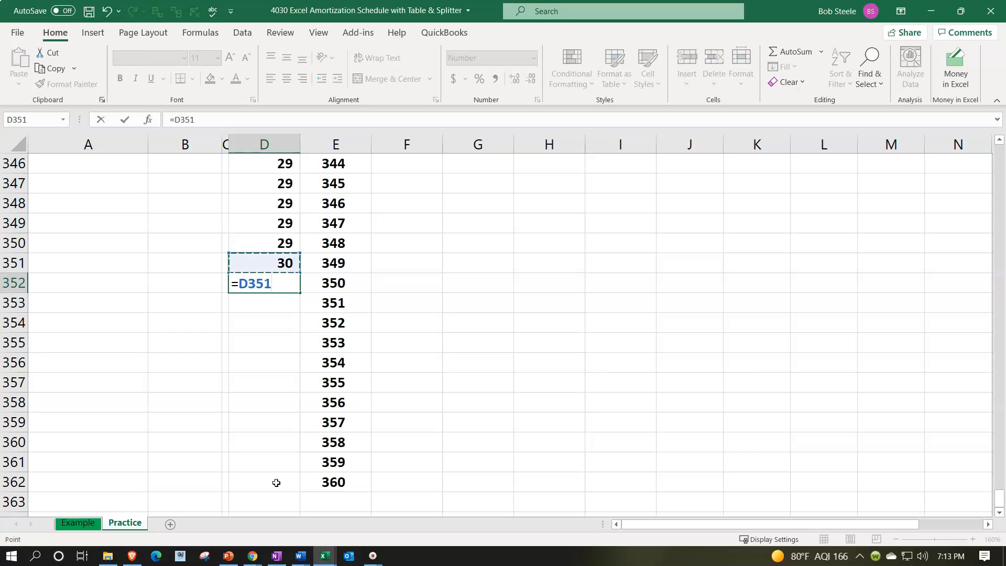
key(Return)
click(289, 287)
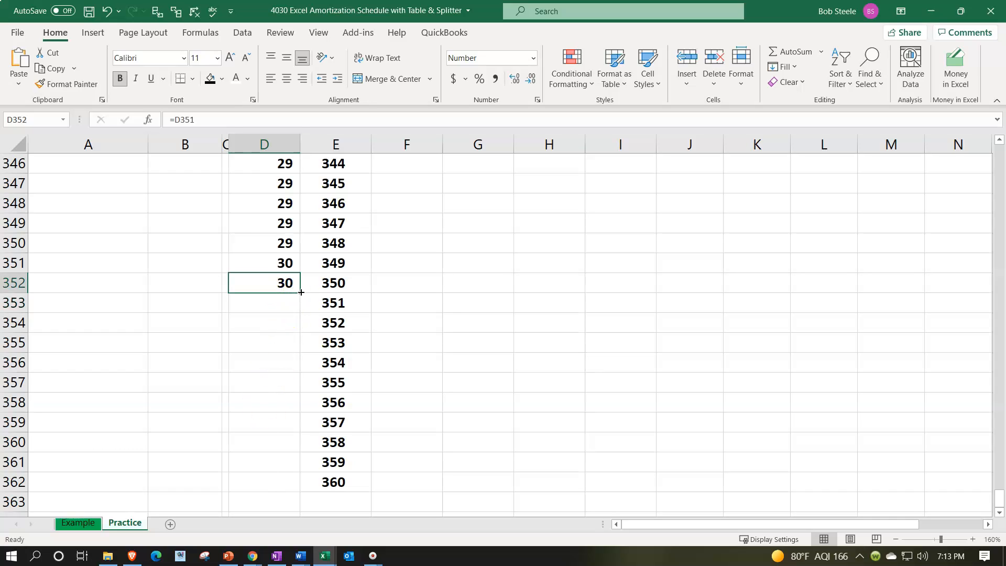
double_click(301, 292)
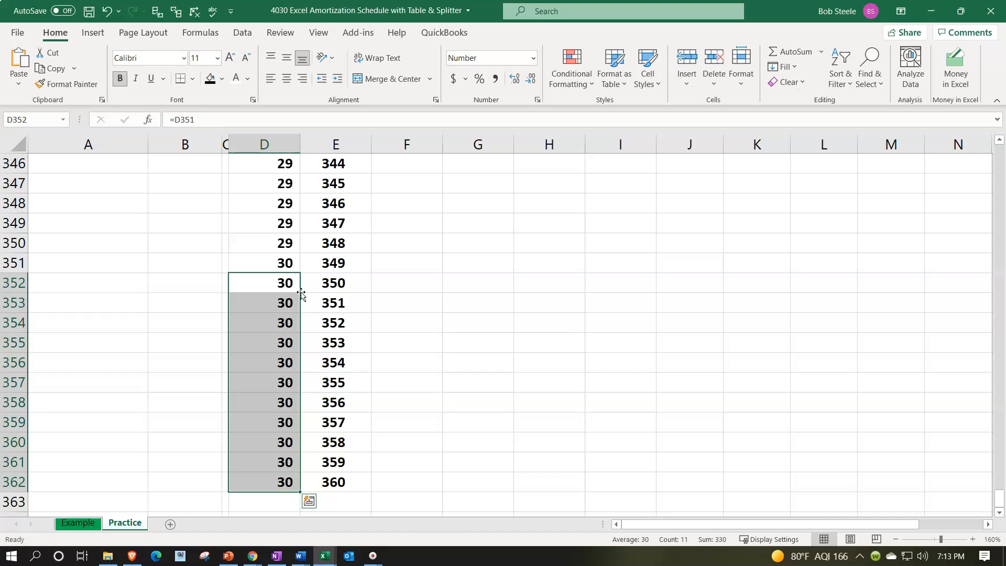
- Try to center the contents of the whole Years column
drag(1000, 500, 983, 129)
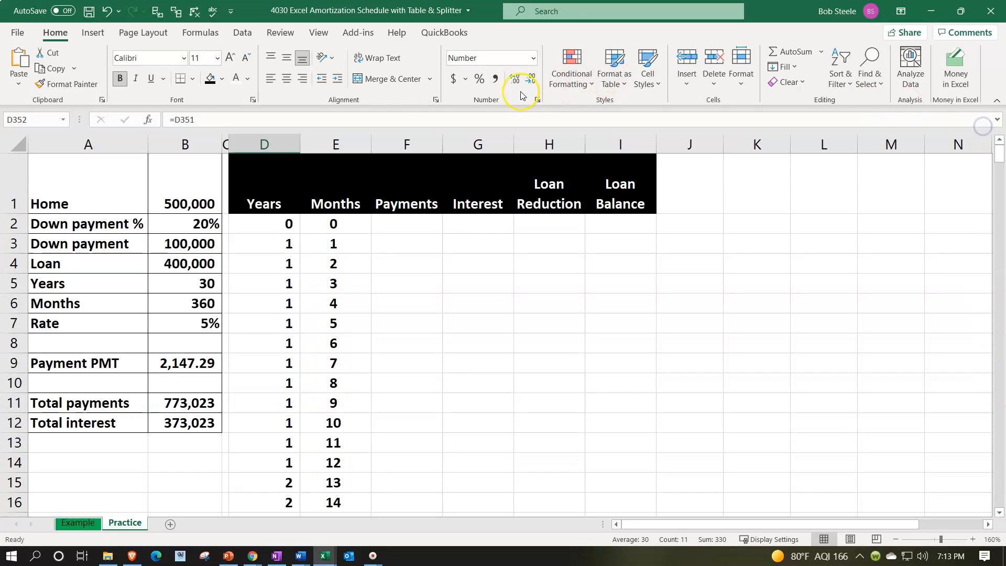
click(286, 137)
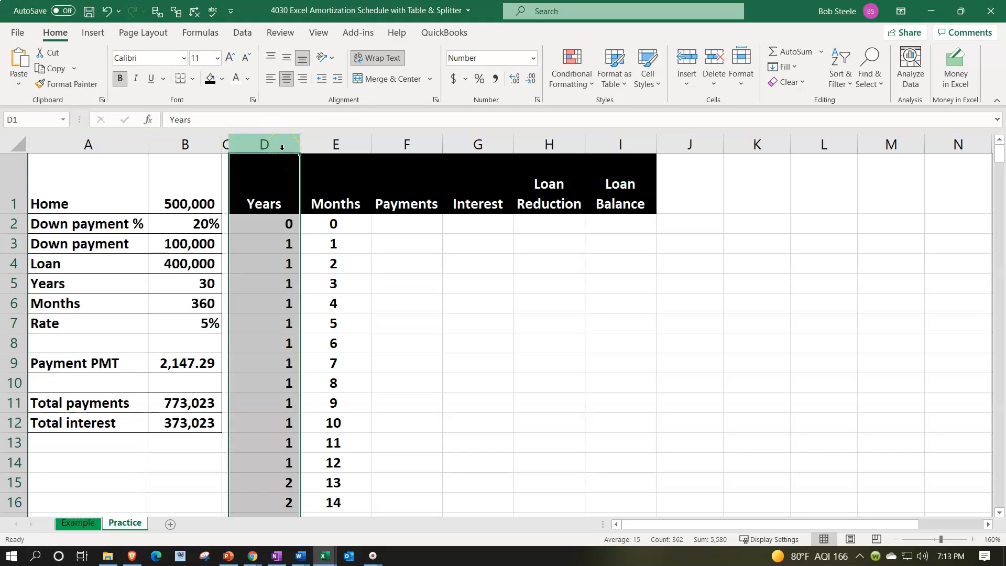
click(284, 79)
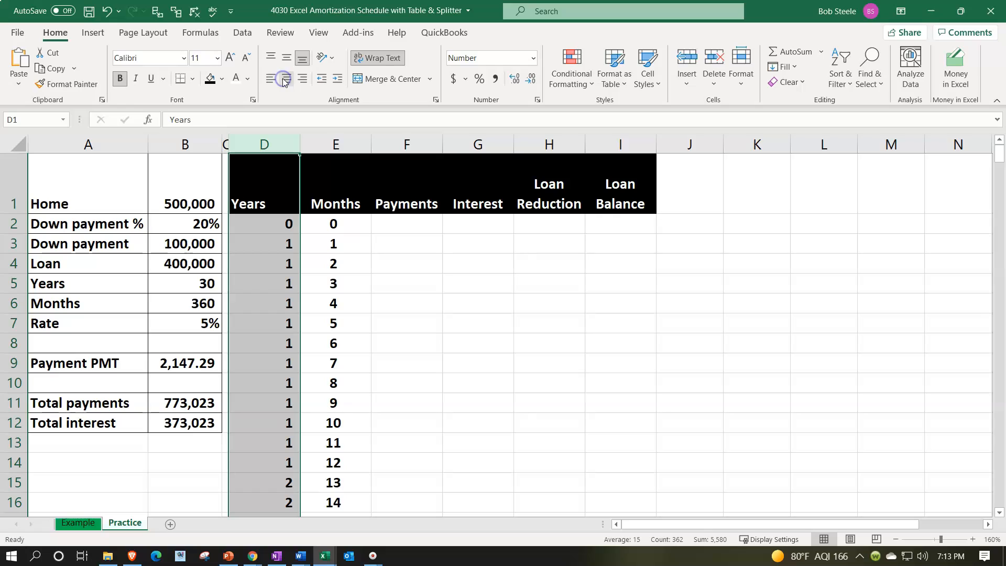
- Enter 0 in F2 as the first value under Payments
click(411, 230)
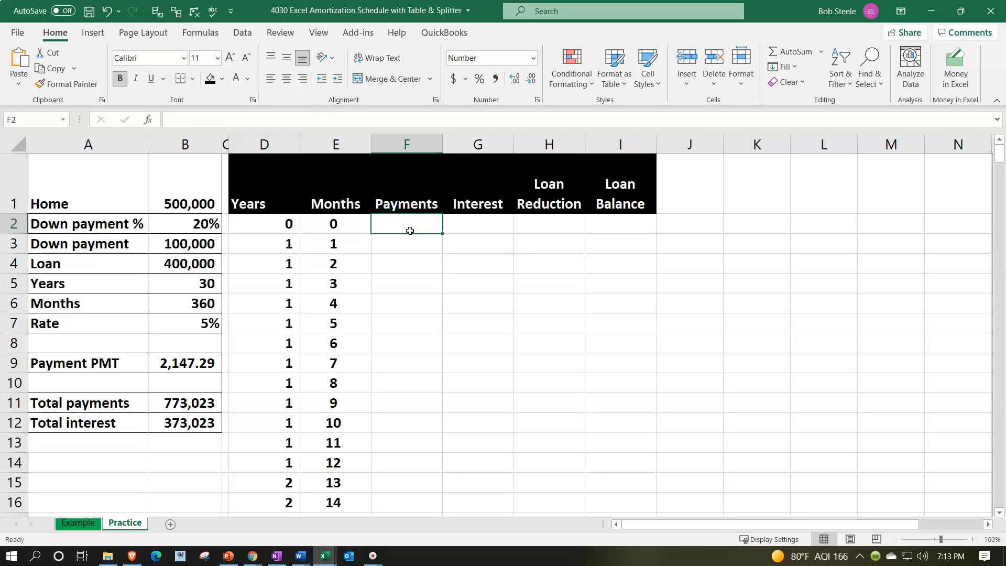
text(0)
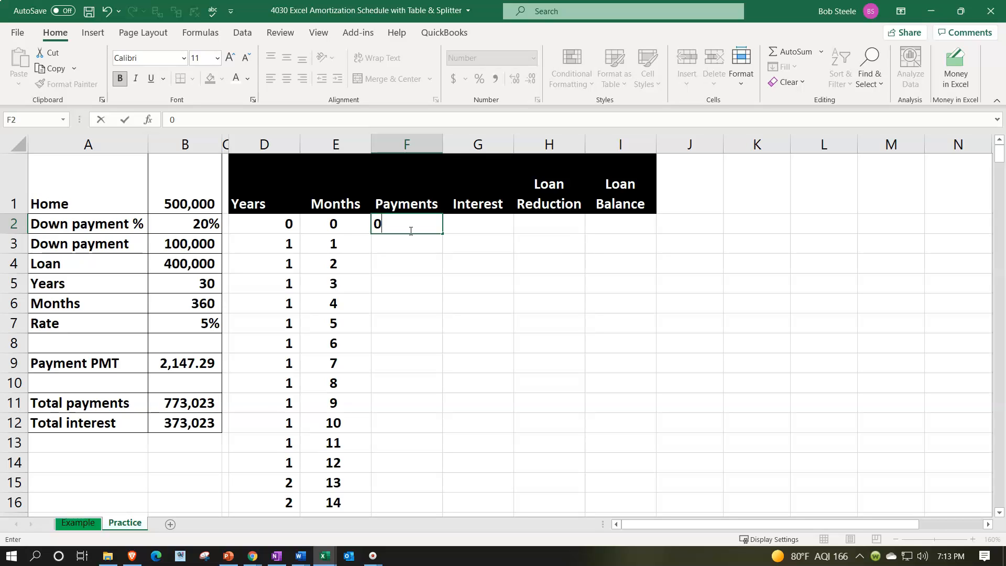
key(Tab)
- Center the contents of the whole Years column, including its header
click(264, 145)
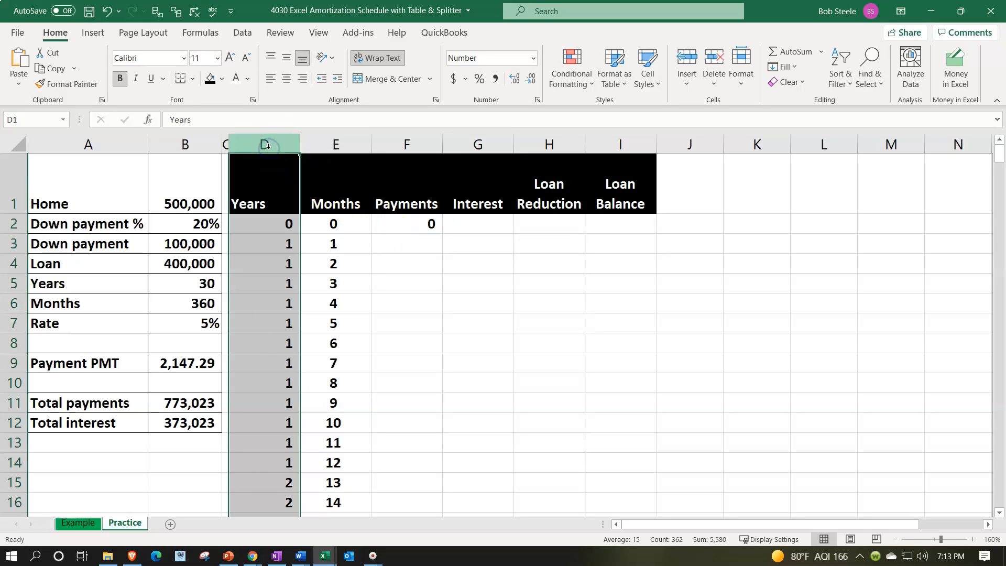
click(286, 80)
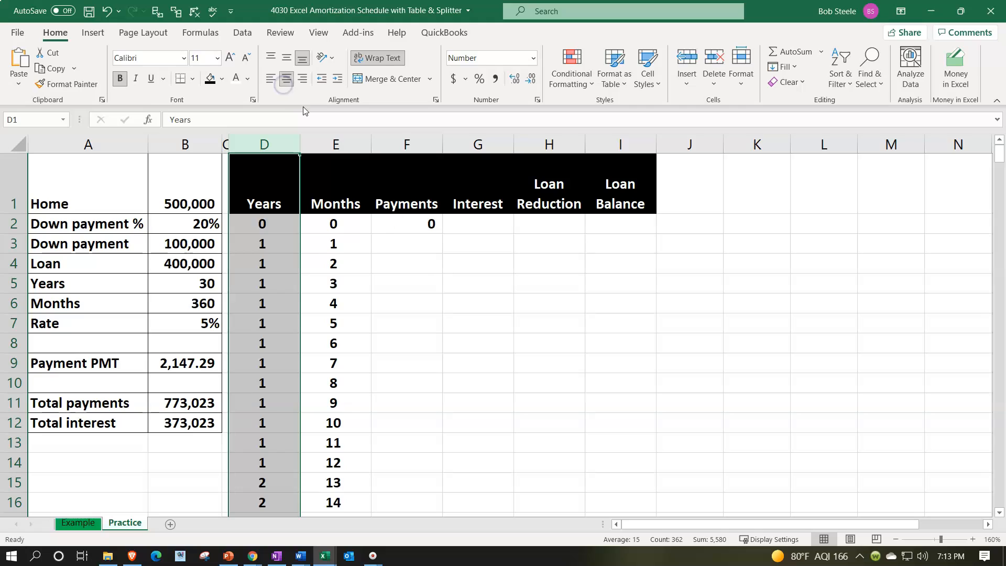
- Enter 0 as the opening value under Interest in G2 and under Loan Reduction in H2
click(423, 225)
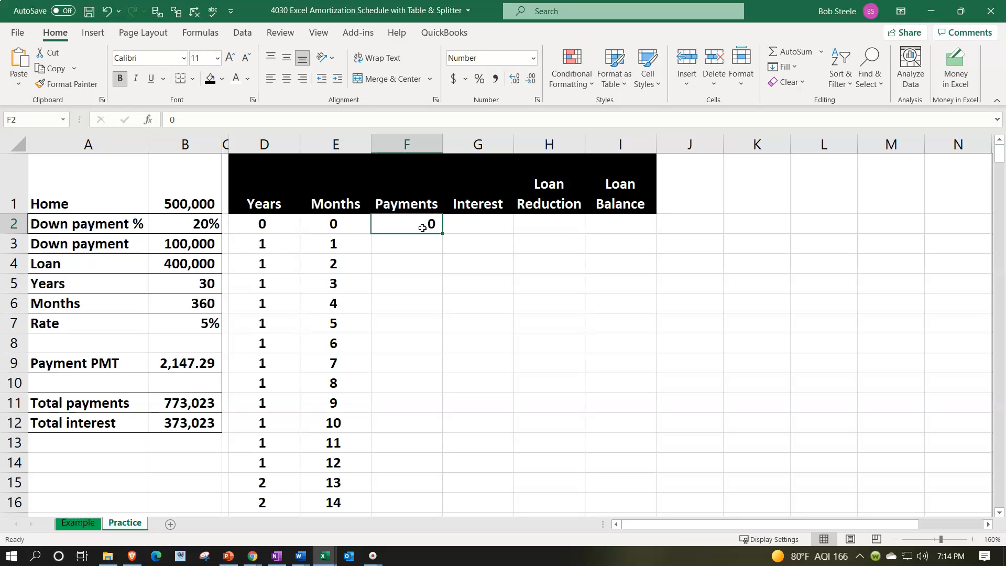
key(Right)
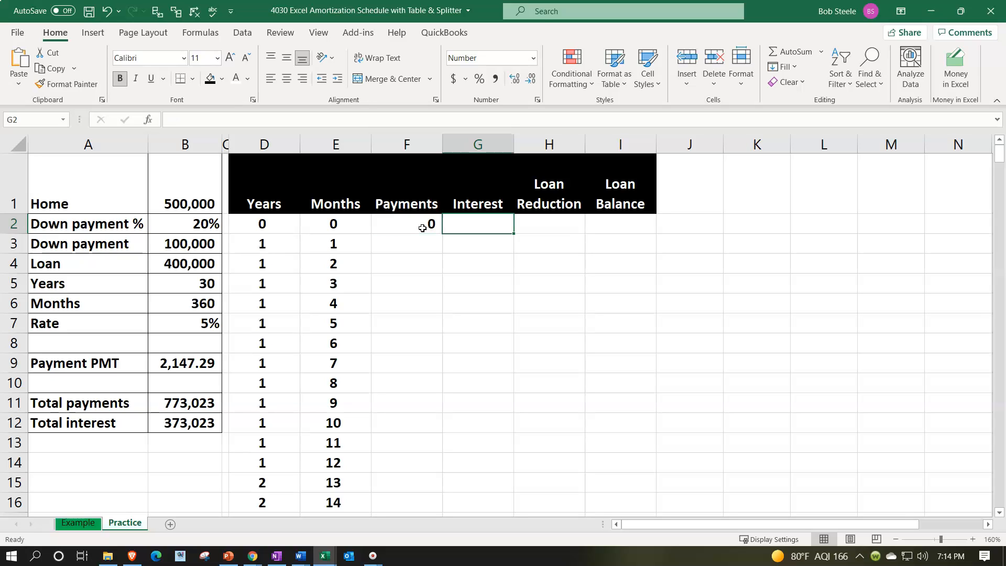
text(0)
key(Right)
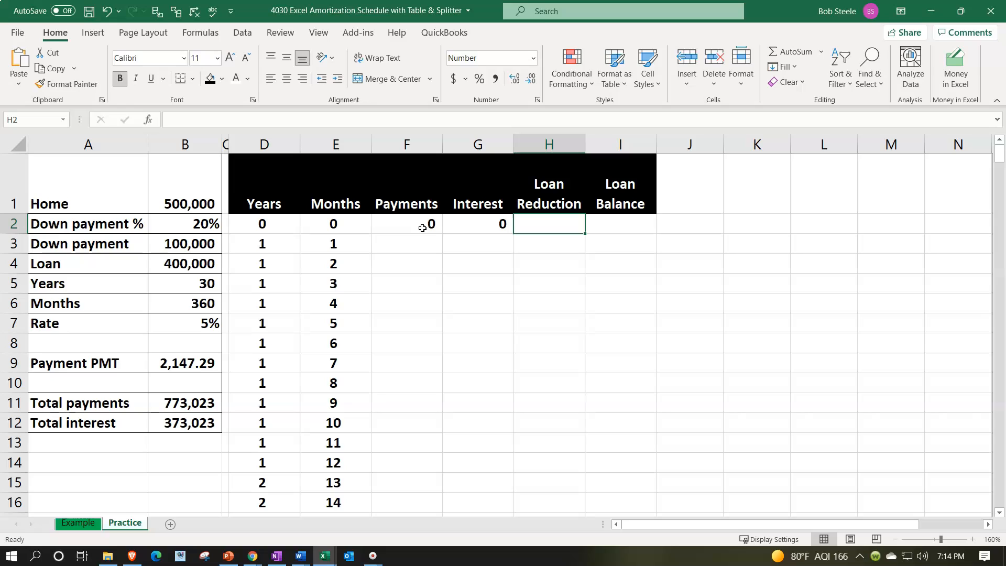
text(0)
key(Right)
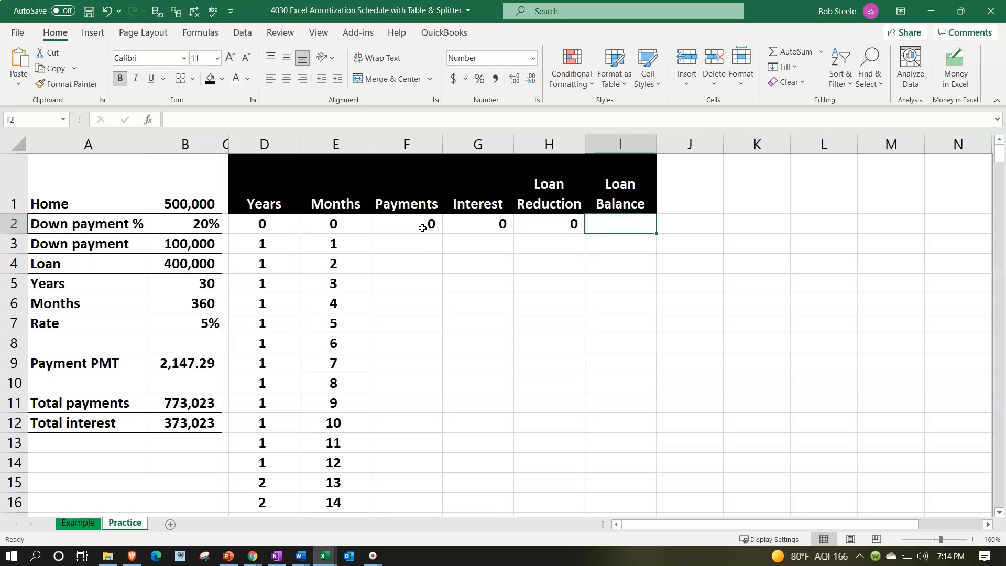
- Enter =B4 in I2 so the opening Loan Balance comes from the loan amount
text(=)
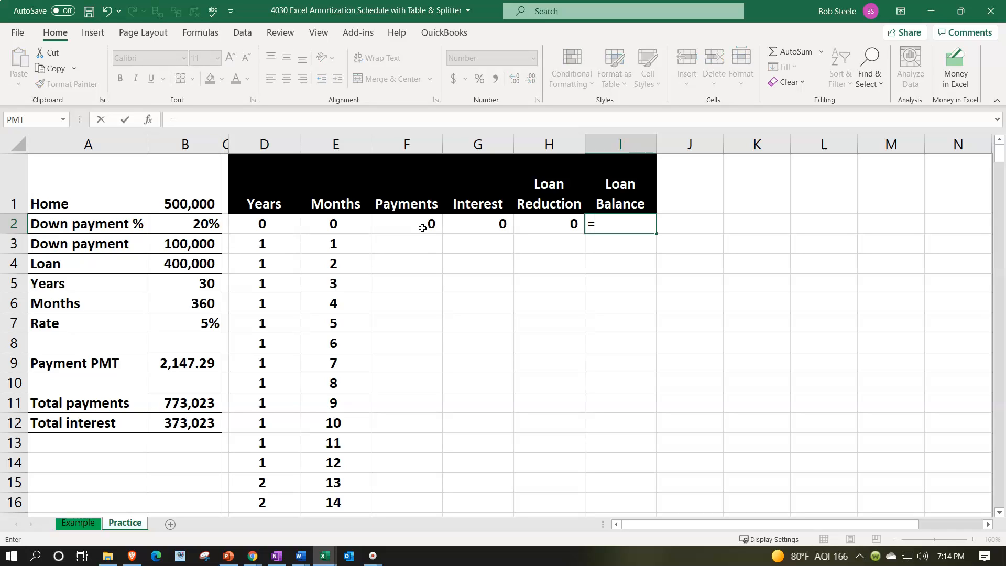
key(Left)
key(Left)
key(Left)
key(Left)
key(Left)
key(Left)
key(Left)
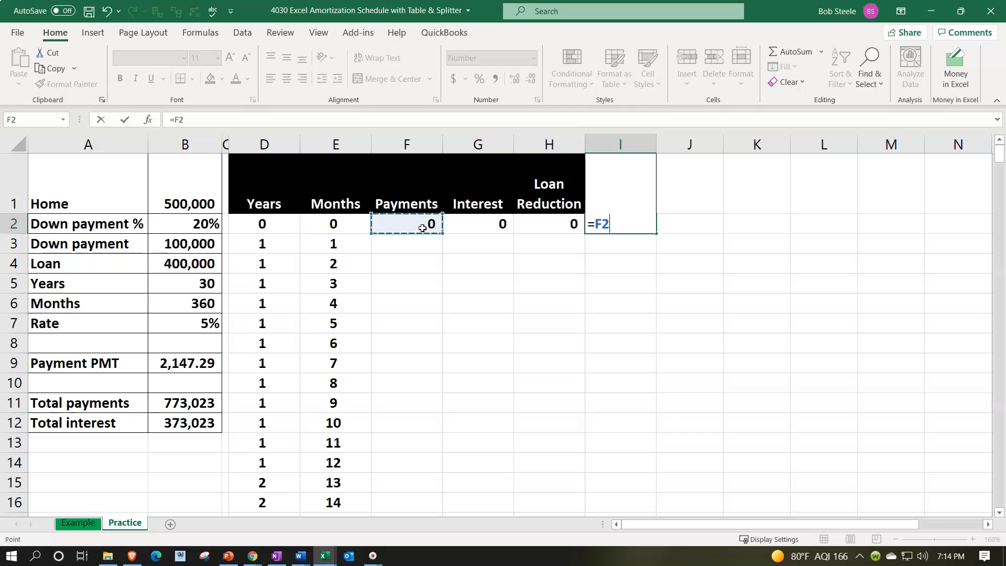
key(Down)
key(Down)
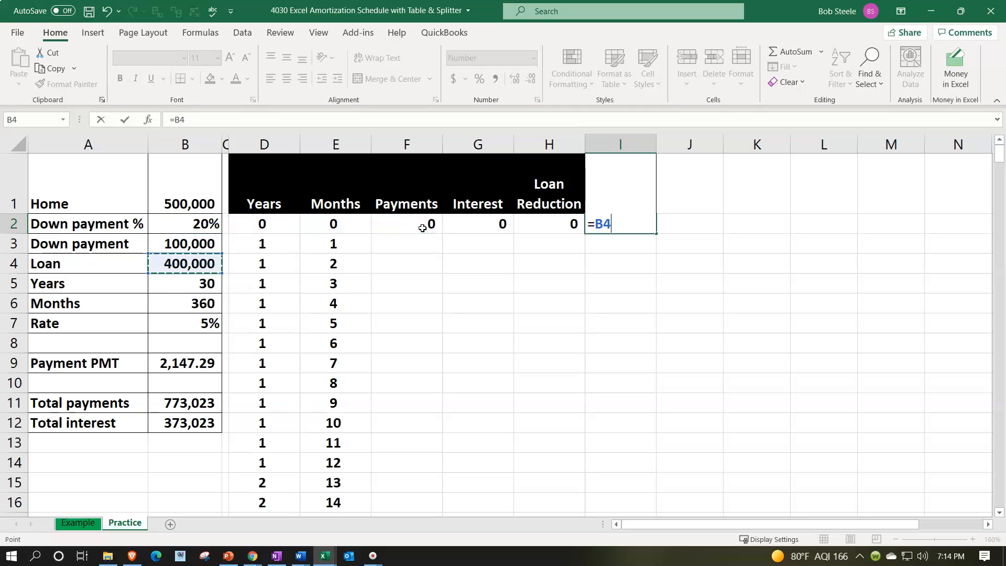
key(Return)
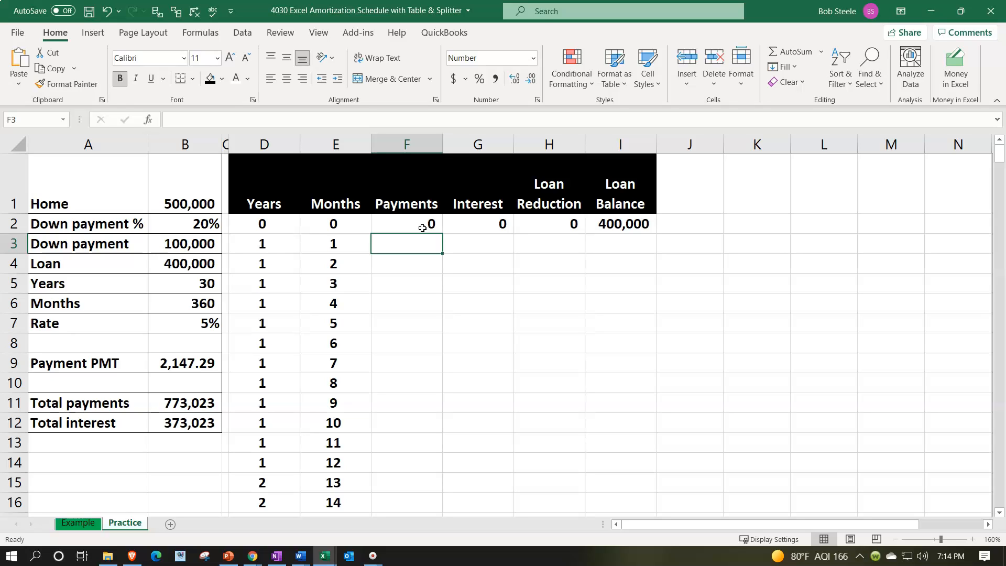
- Enter =$B$9 in F3 as the month 1 payment, using an absolute reference, and check the formula
text(=)
key(Down)
key(Down)
key(Down)
key(Down)
key(Down)
key(Left)
key(Left)
key(Left)
key(Left)
key(Down)
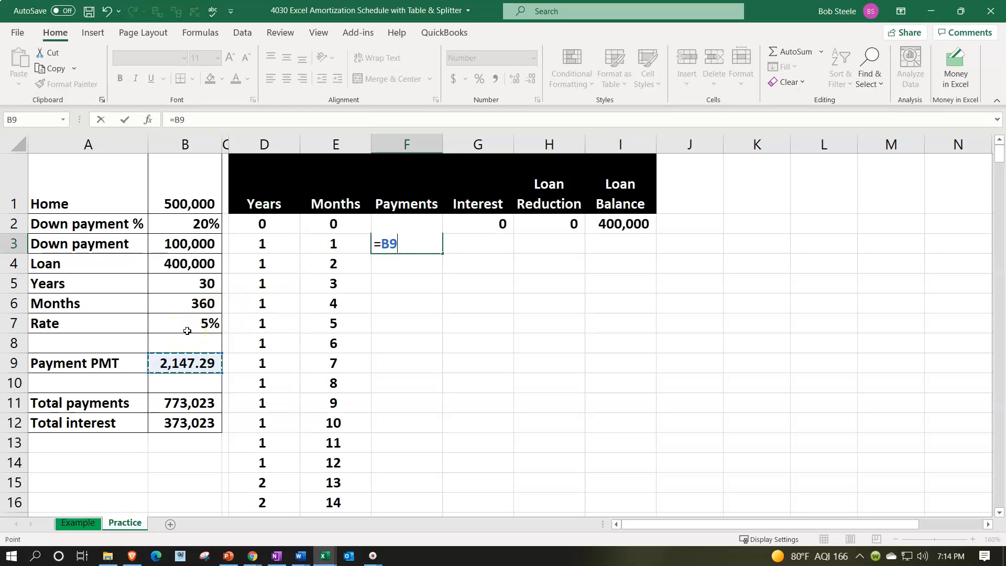
key(F4)
key(Tab)
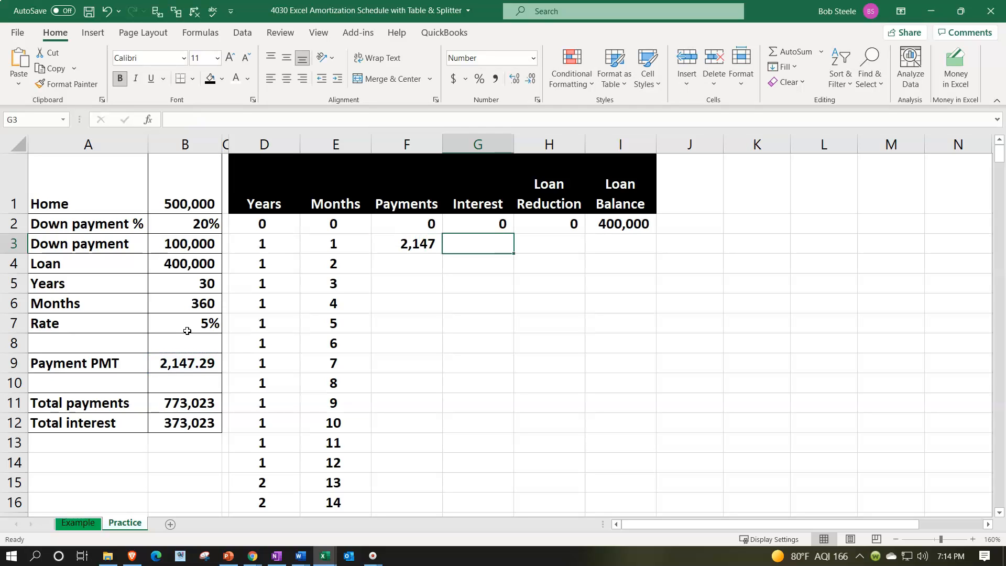
key(Left)
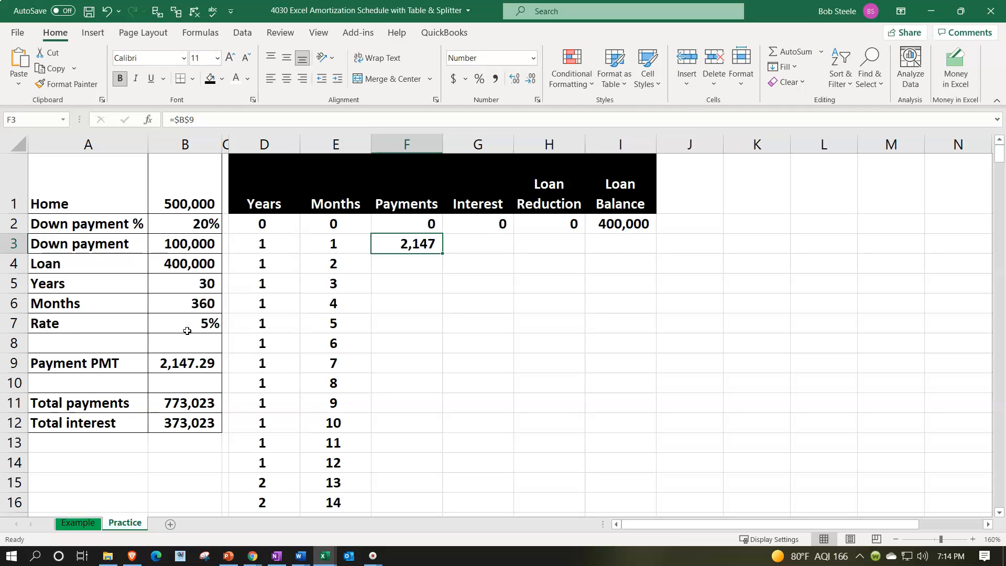
key(Right)
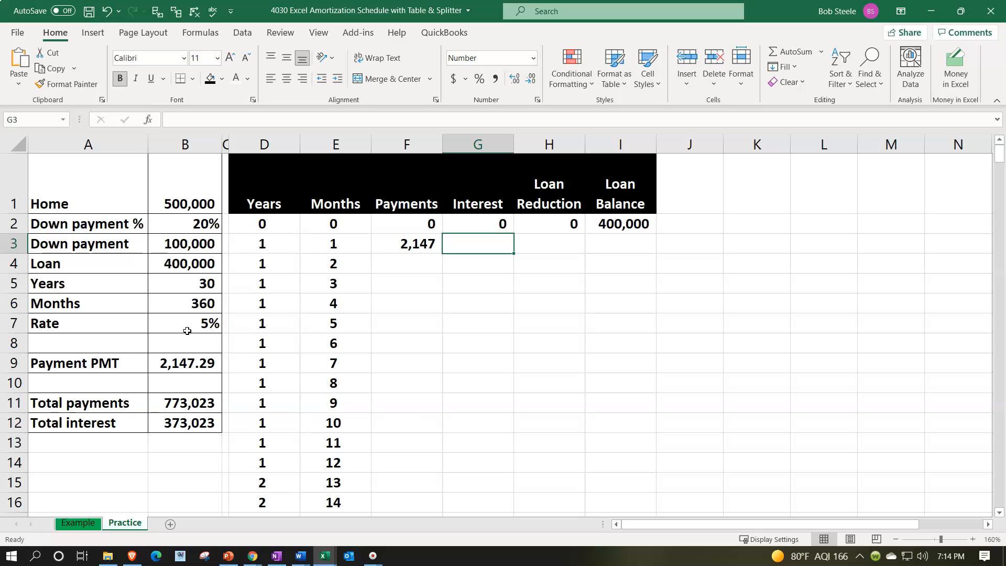
- Enter the month 1 interest formula =I2*$B$7/2 in G3, with an absolute reference to the rate
text(=)
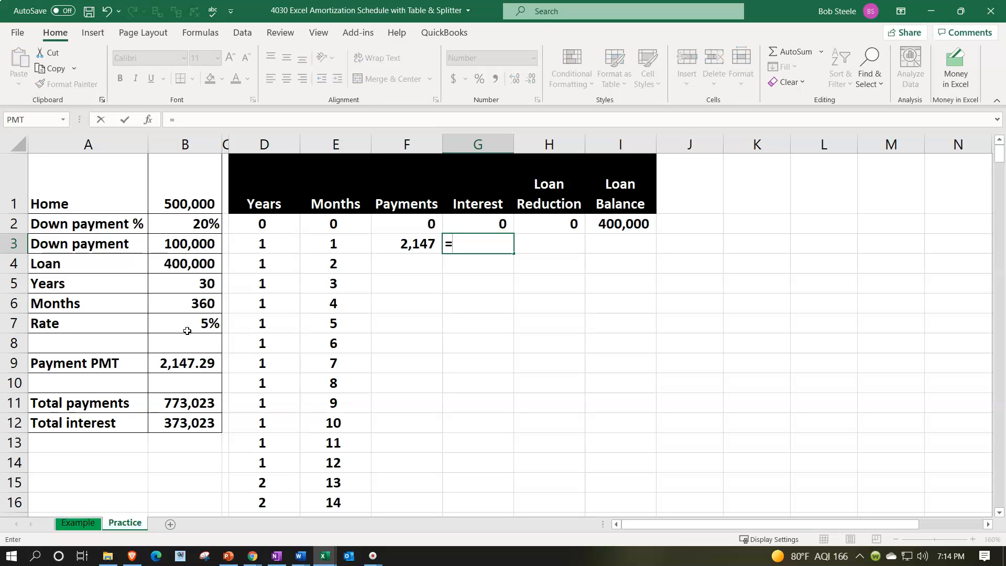
key(Right)
key(Right)
key(Up)
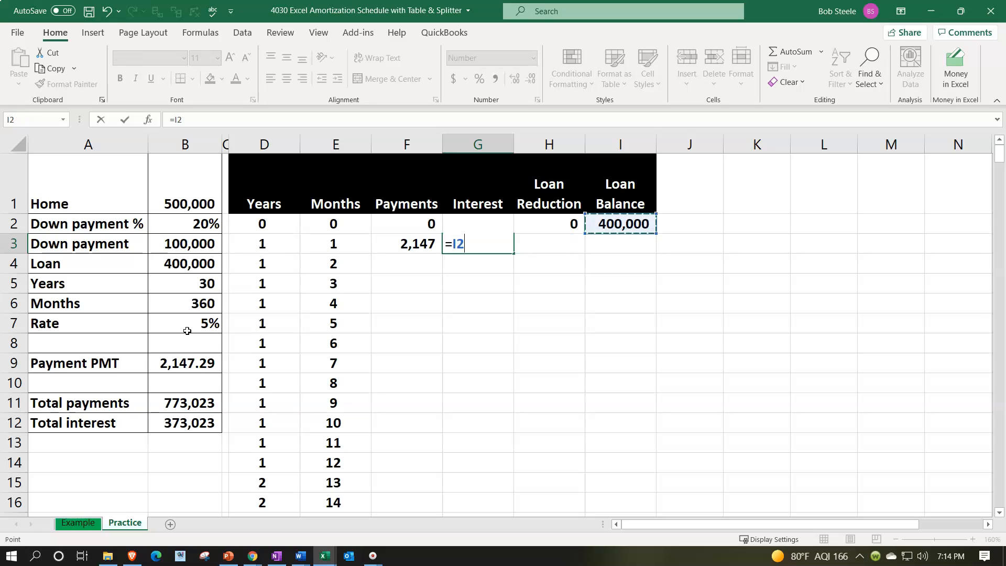
text(*)
key(Left)
key(Left)
key(Left)
key(Left)
key(Left)
key(Down)
key(Down)
key(Down)
key(Down)
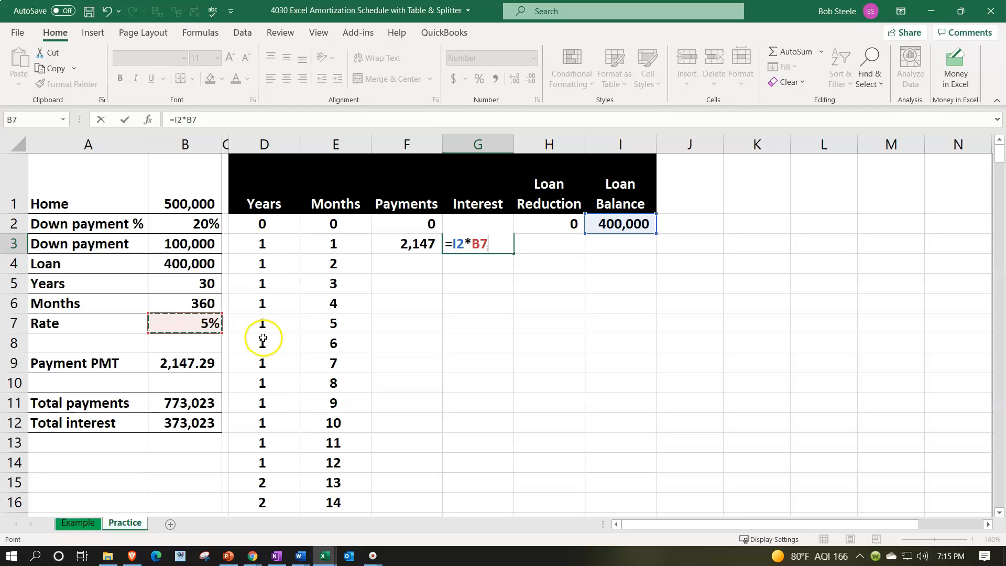
key(F4)
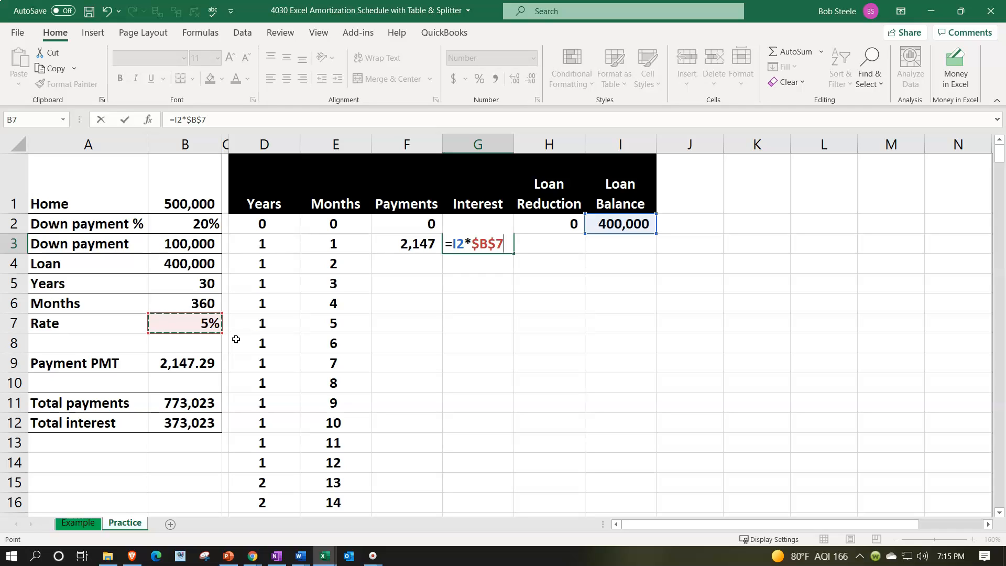
text(/2)
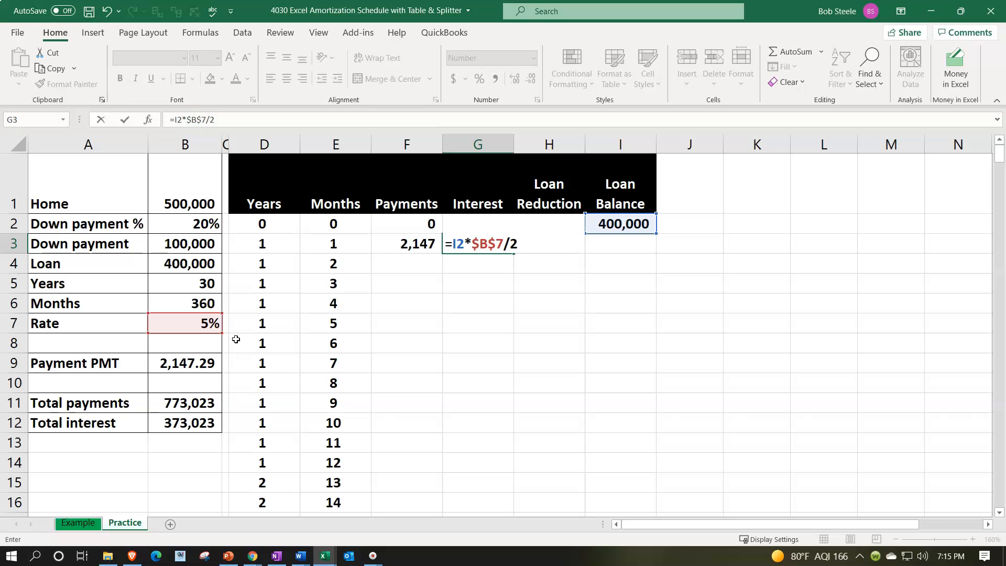
key(Tab)
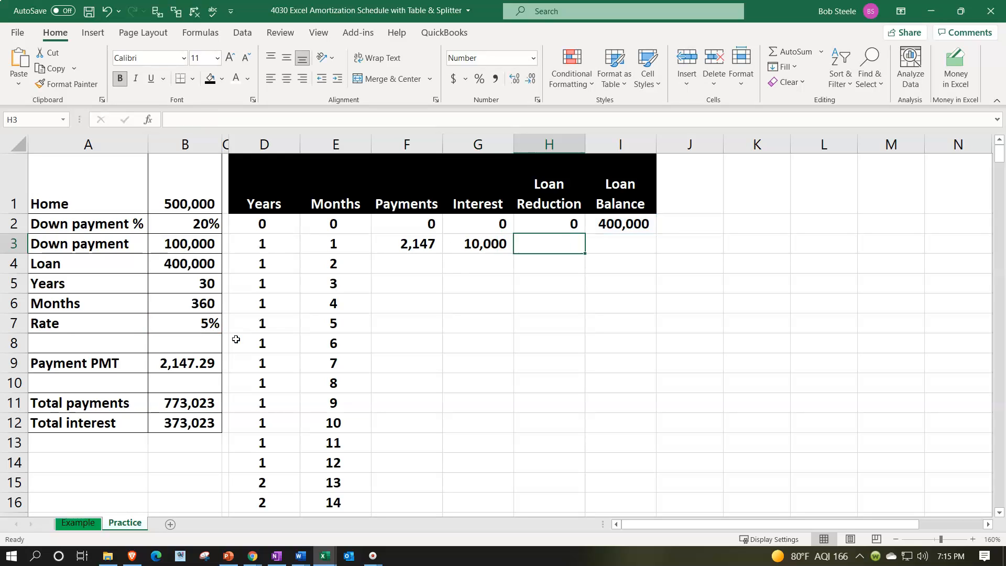
- Correct the divisor in the G3 interest formula to 12, giving =I2*$B$7/12
double_click(461, 246)
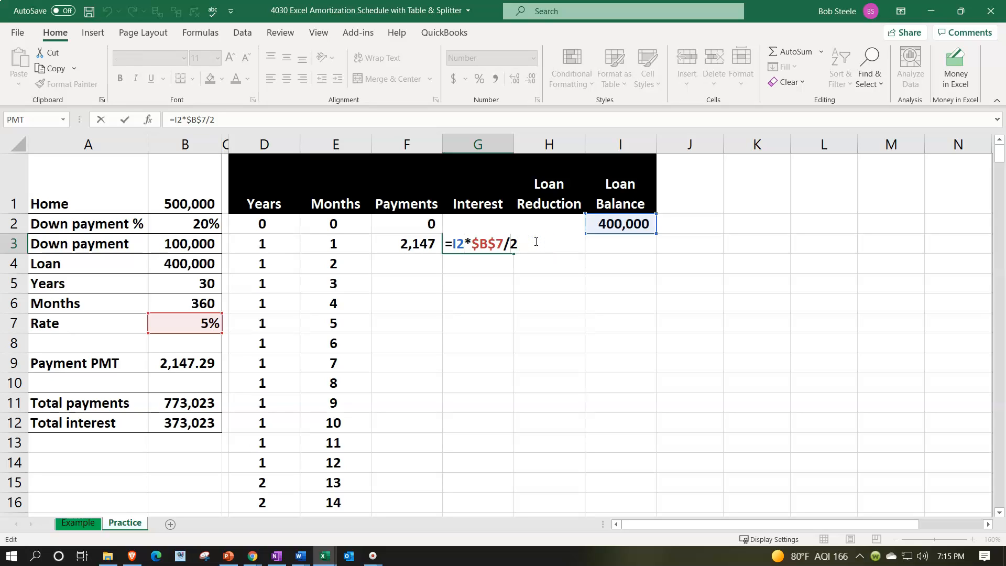
text(1)
key(Return)
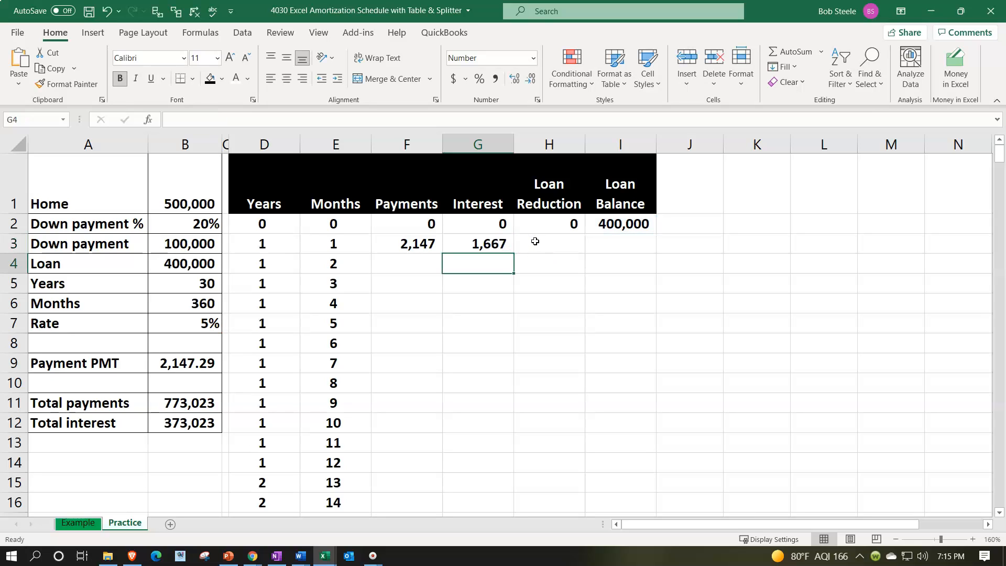
- Enter =F3-G3 in H3 to calculate the month 1 loan reduction as payment minus interest
click(535, 242)
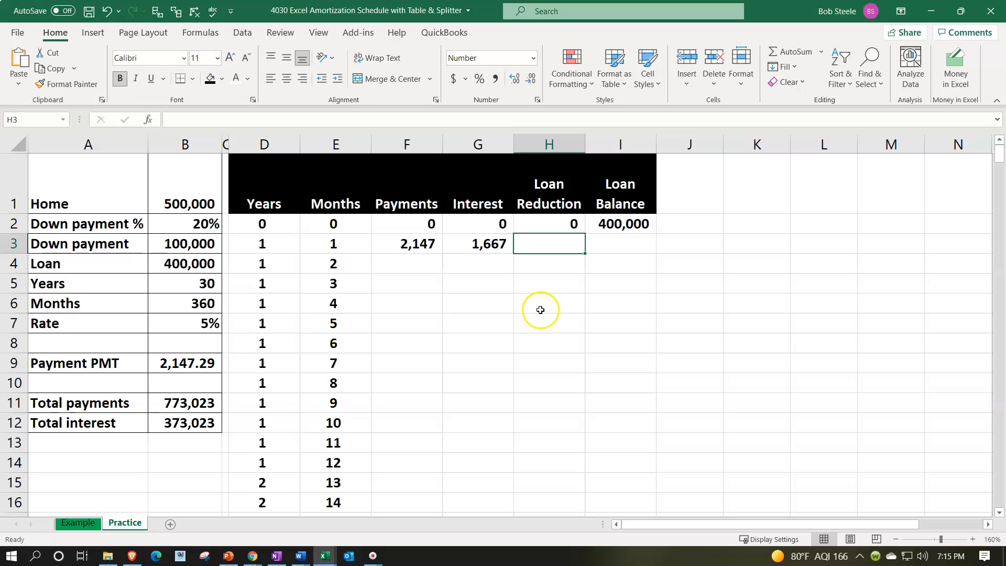
text(=)
key(Left)
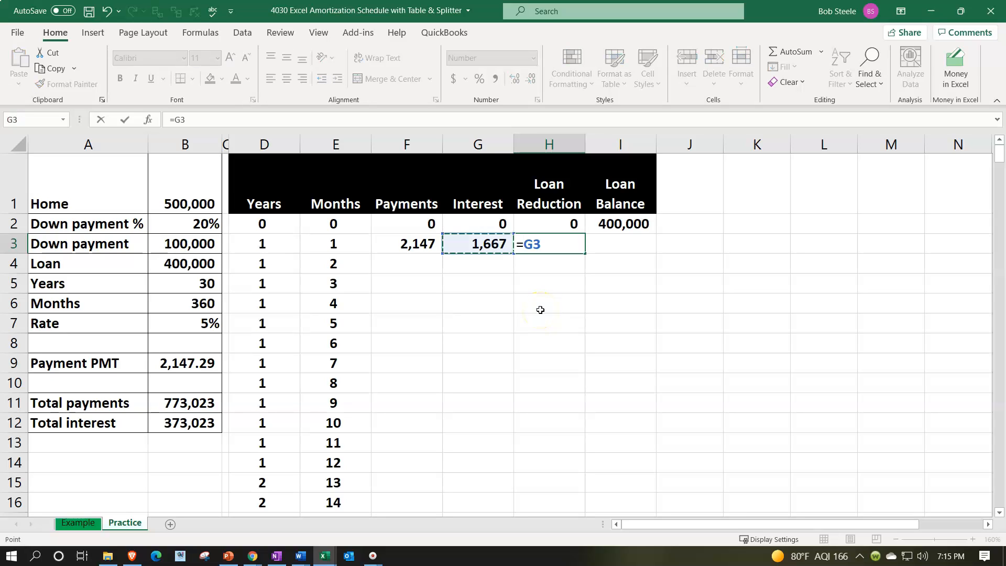
key(Left)
text(-)
key(Left)
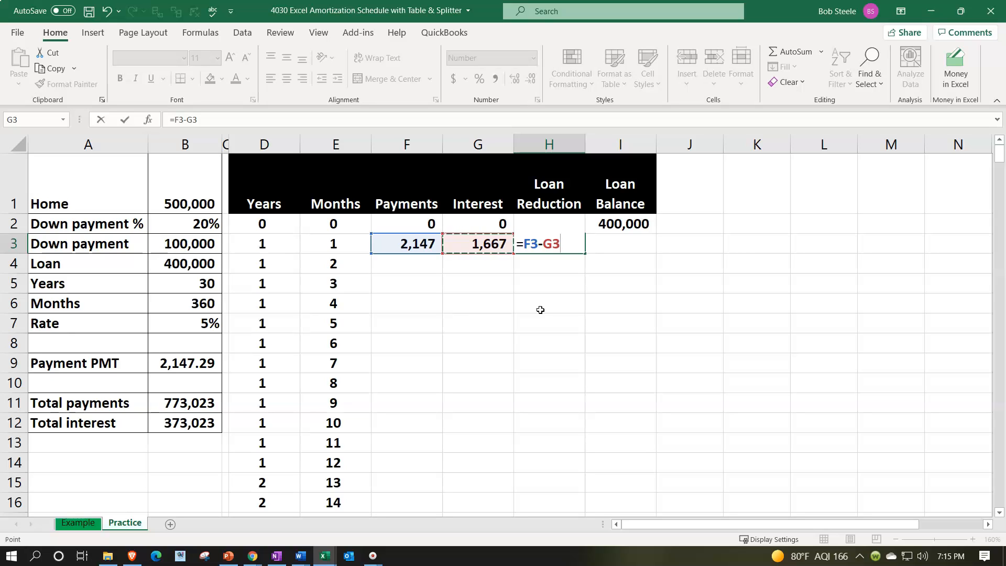
key(Return)
- Enter =I2-H3 in I3 to calculate the loan balance after month 1
key(Right)
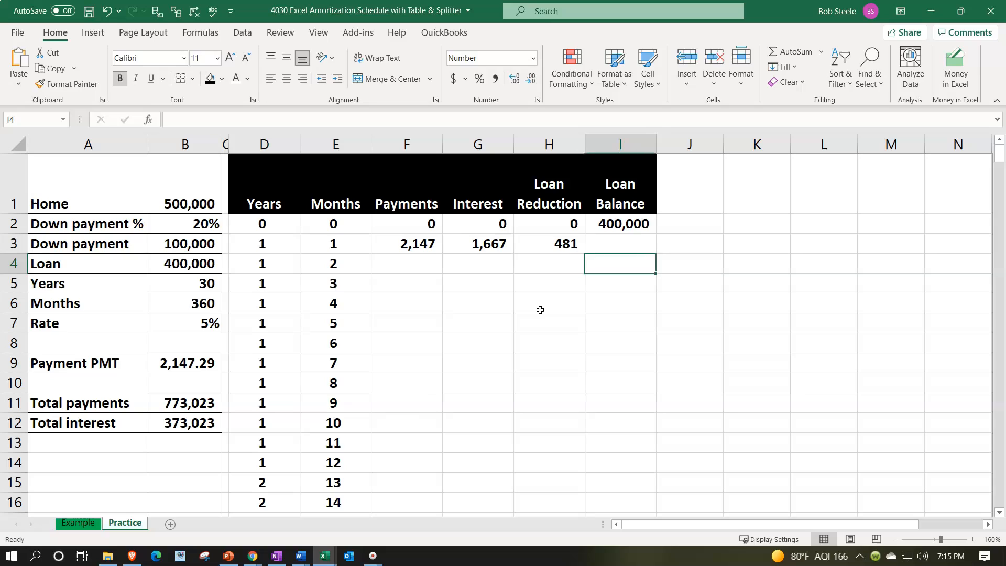
key(Up)
text(=)
key(Up)
text(-)
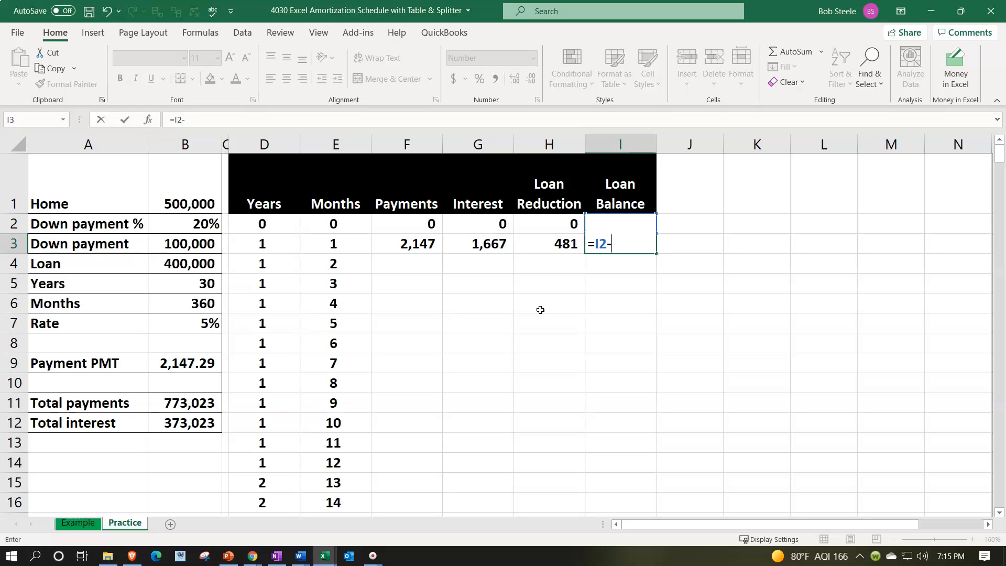
key(Left)
key(Return)
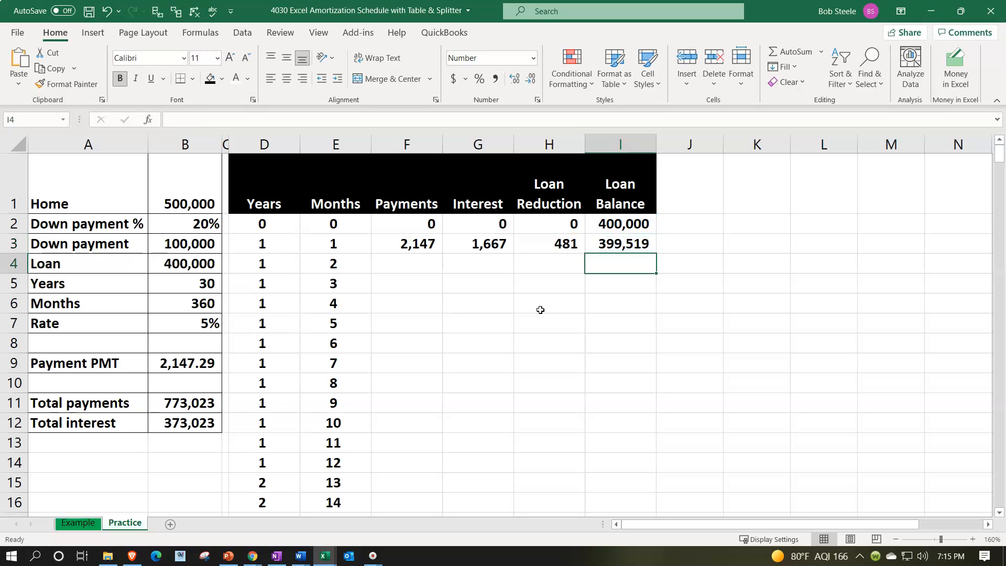
- Fill the month 1 formulas in F3:I3 down through month 360 in row 362
drag(418, 245, 592, 244)
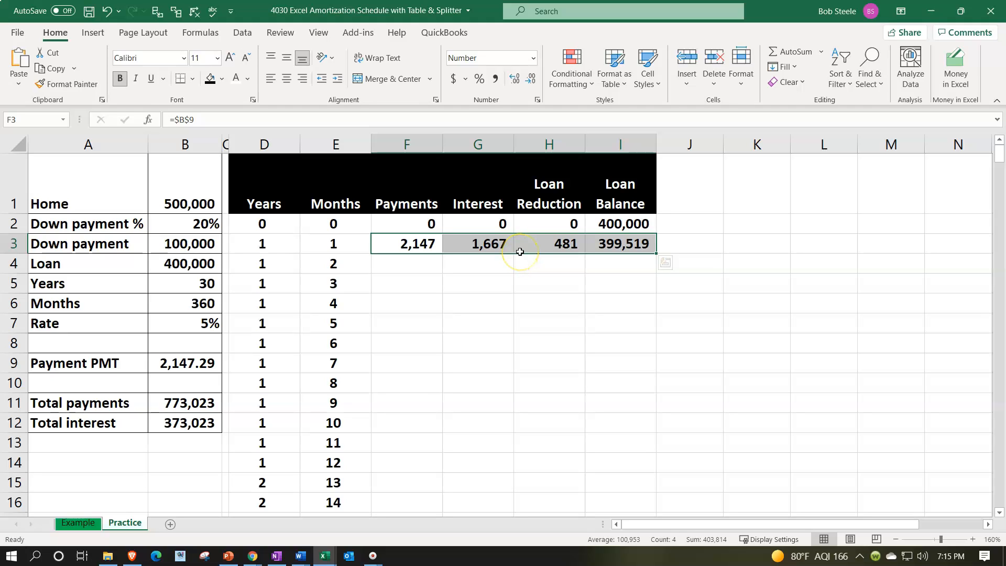
double_click(655, 255)
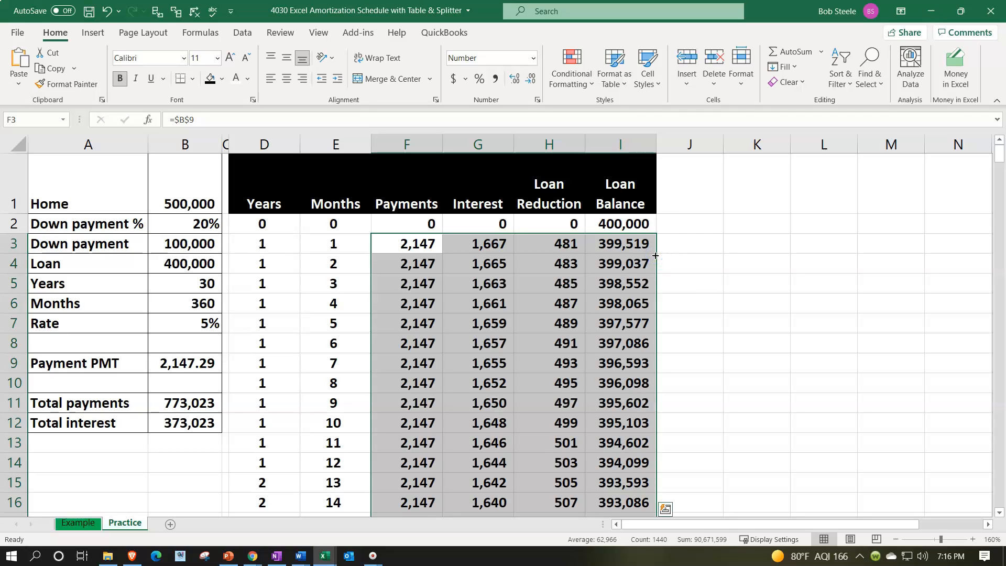
- Check the final loan balance in I362, the end of the schedule, and the copied payment formulas in F4 and F5
drag(999, 159, 988, 507)
click(647, 484)
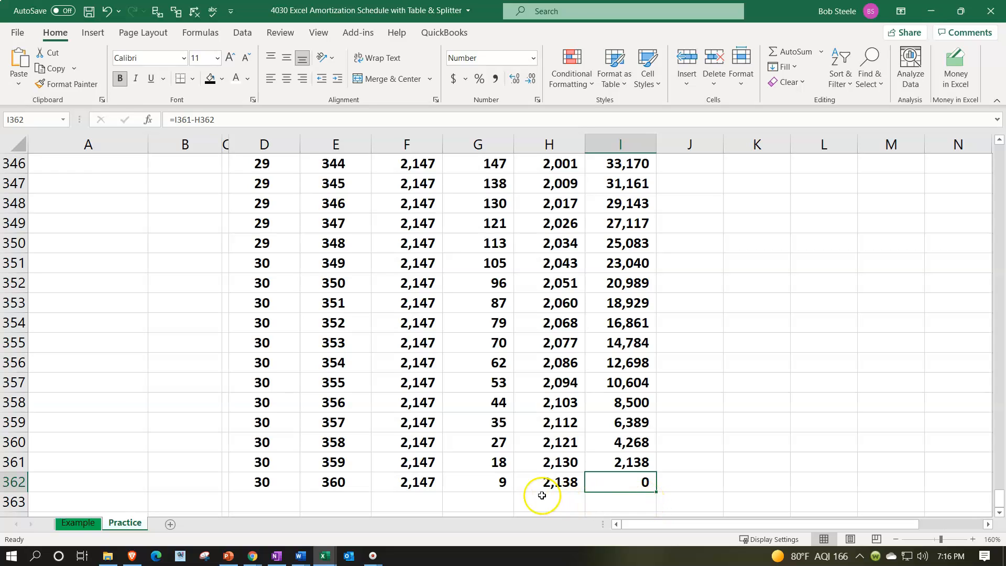
scroll(450, 484, down, 1)
click(271, 442)
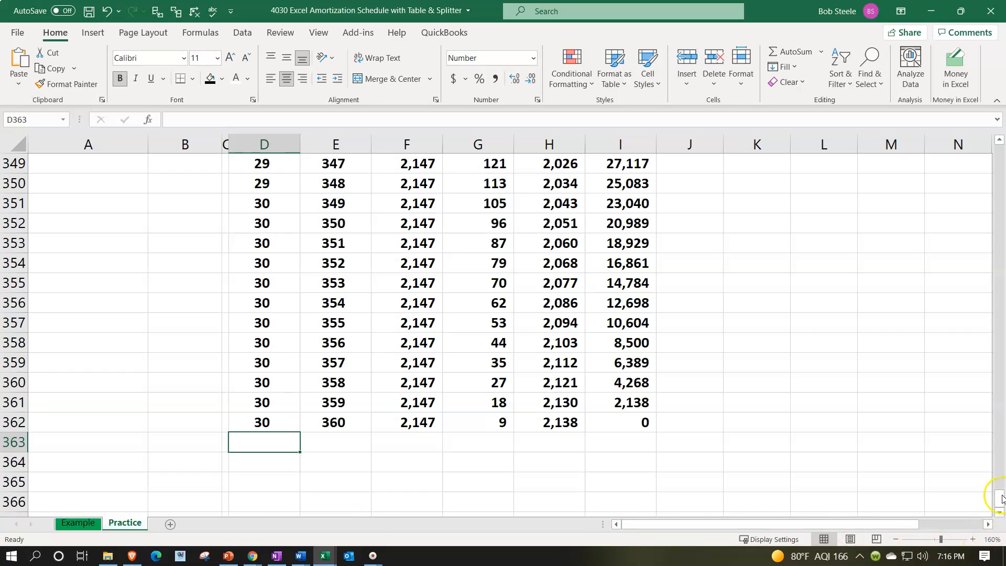
drag(1001, 498, 972, 153)
scroll(550, 290, up, 1)
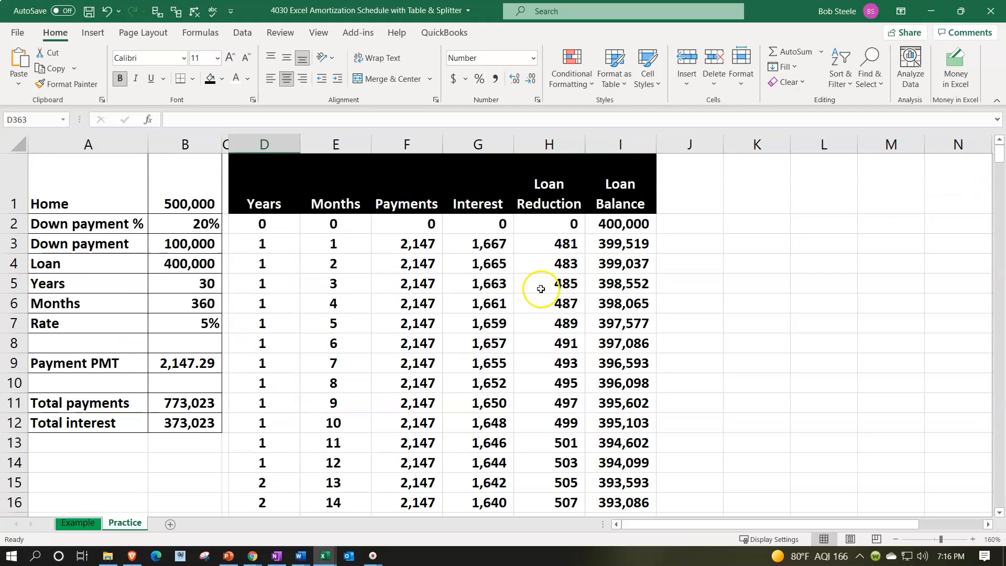
click(403, 271)
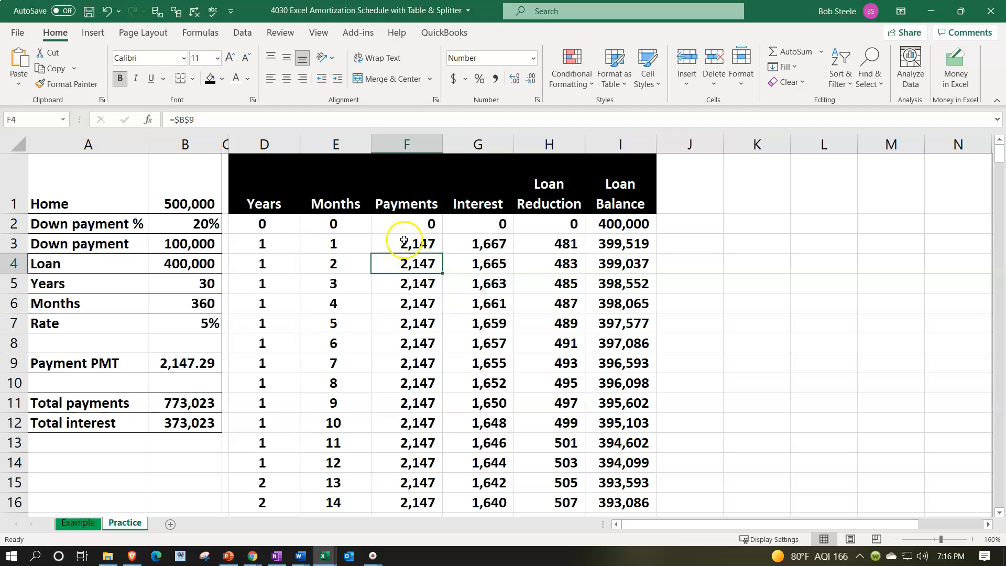
click(404, 283)
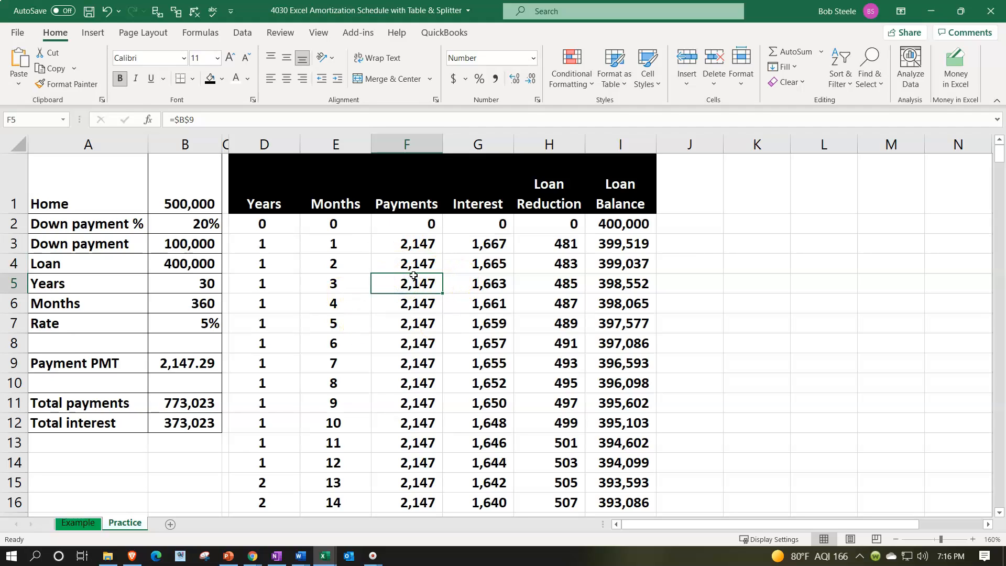
- Convert the amortization schedule range D1:I362 into a table with headers
drag(414, 224, 554, 217)
drag(414, 285, 477, 262)
click(421, 289)
click(94, 34)
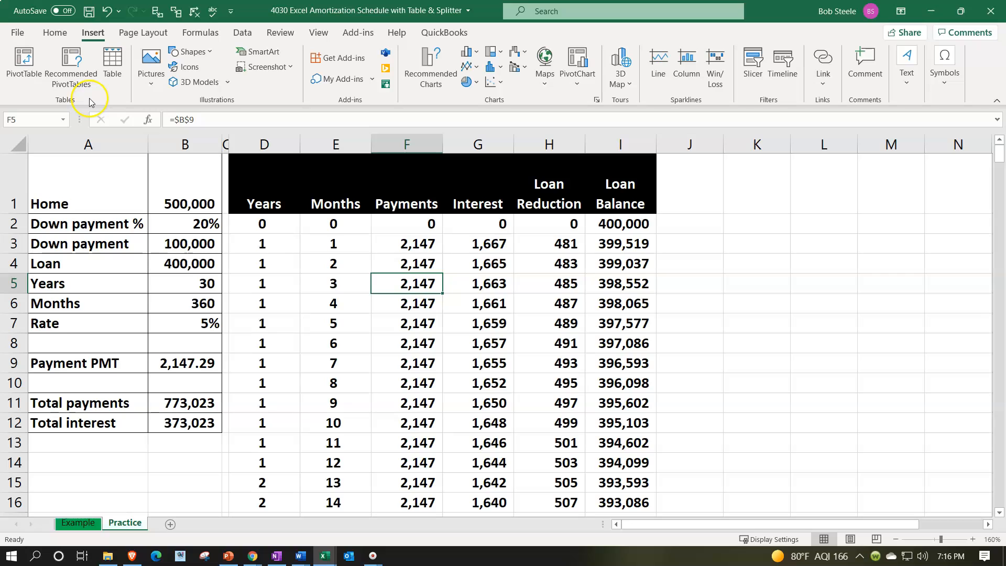
click(109, 69)
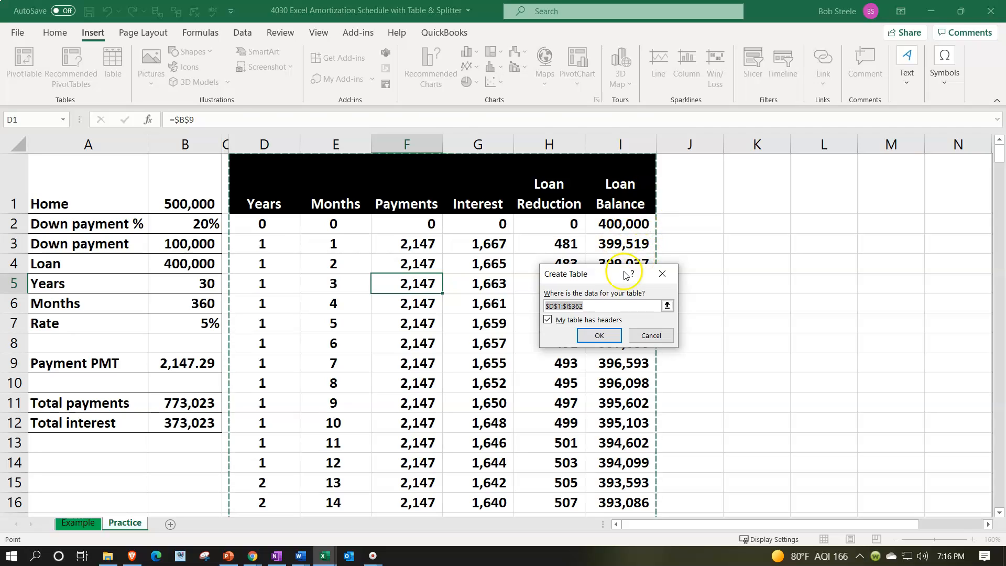
drag(624, 273, 752, 265)
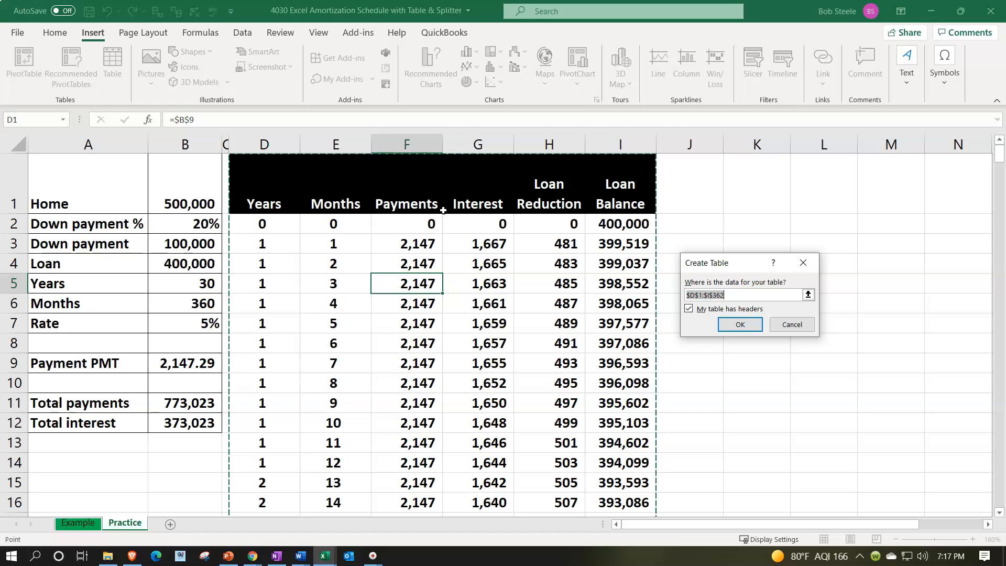
click(734, 325)
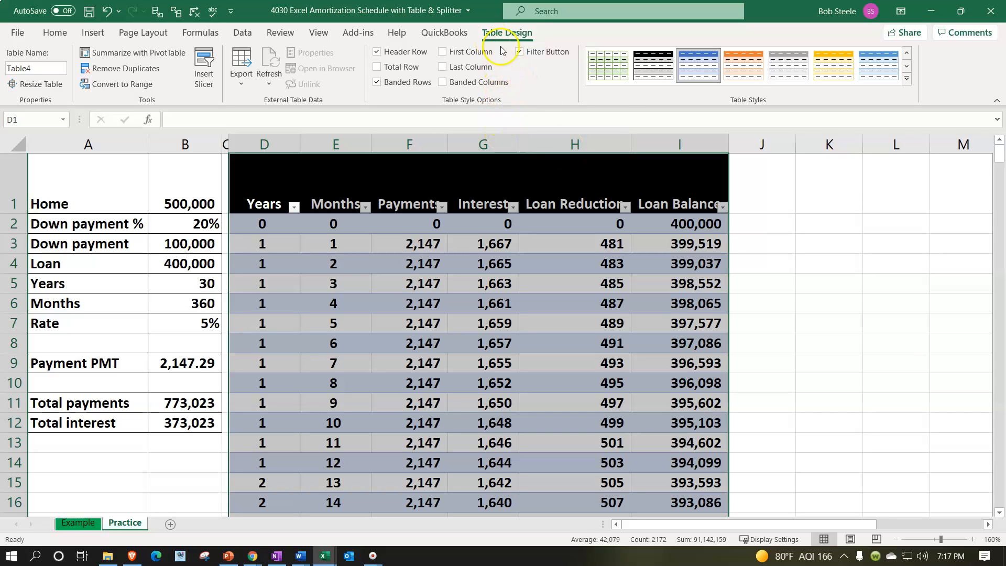
- Apply the plain Light table style without colour banding to the schedule table
click(819, 317)
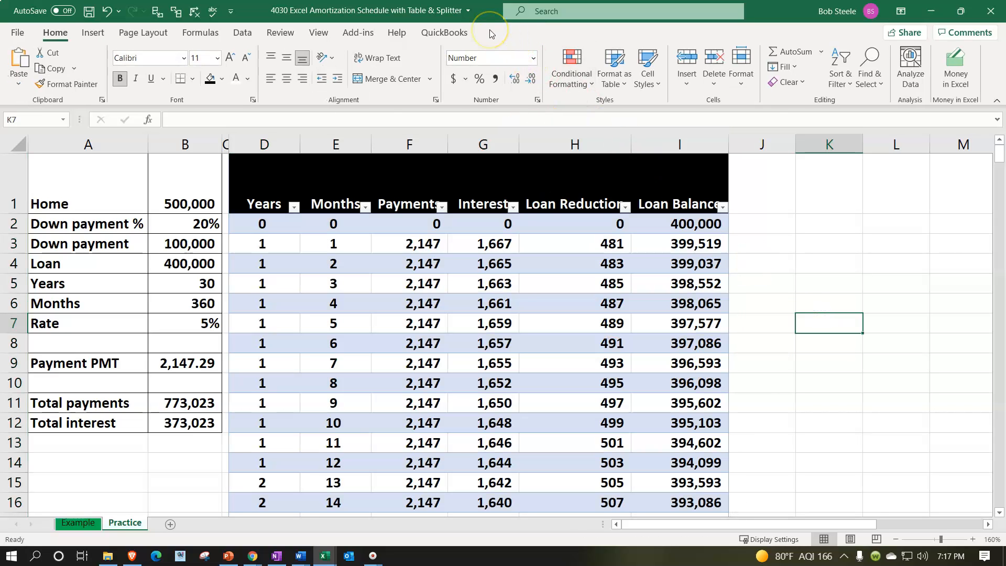
click(498, 244)
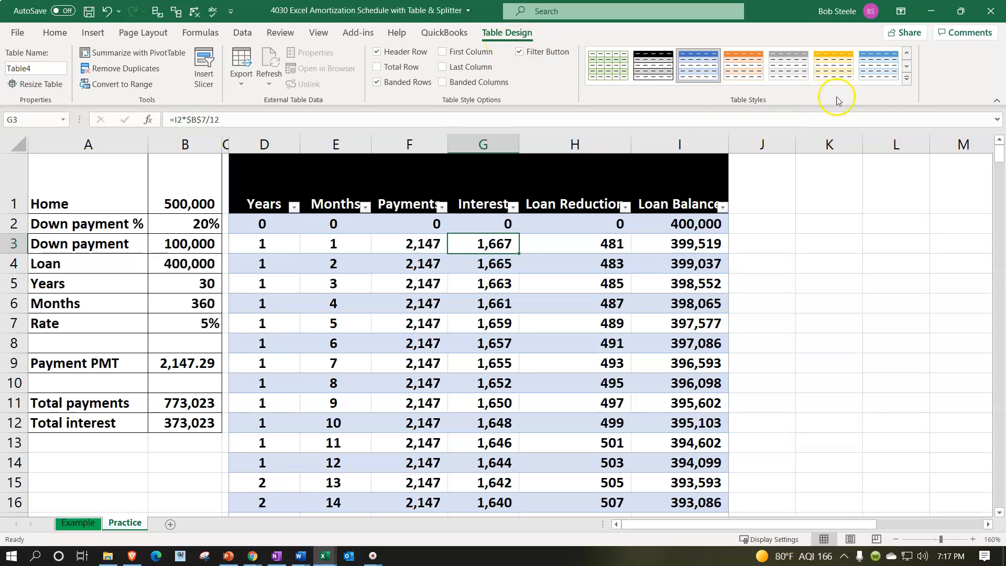
click(906, 78)
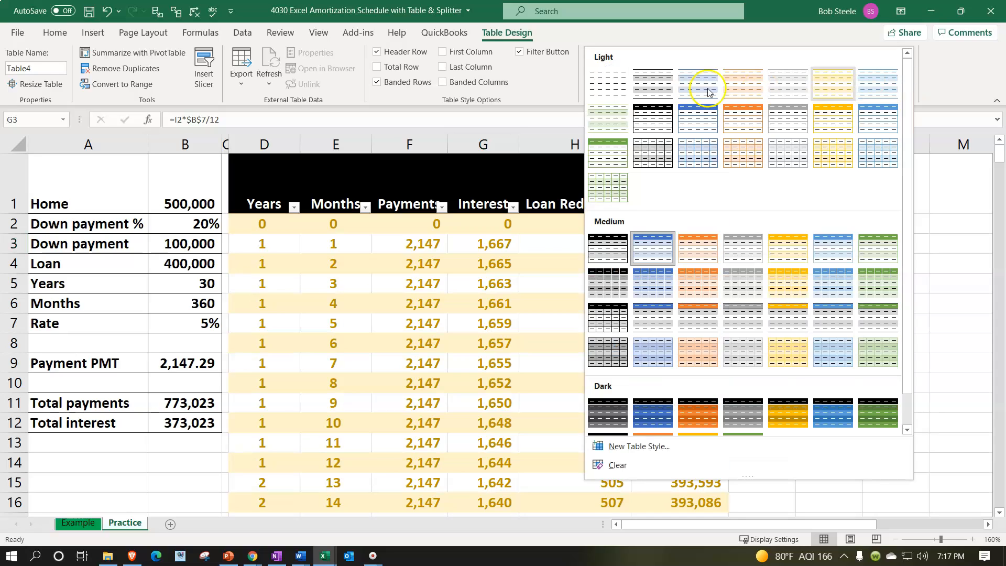
click(622, 93)
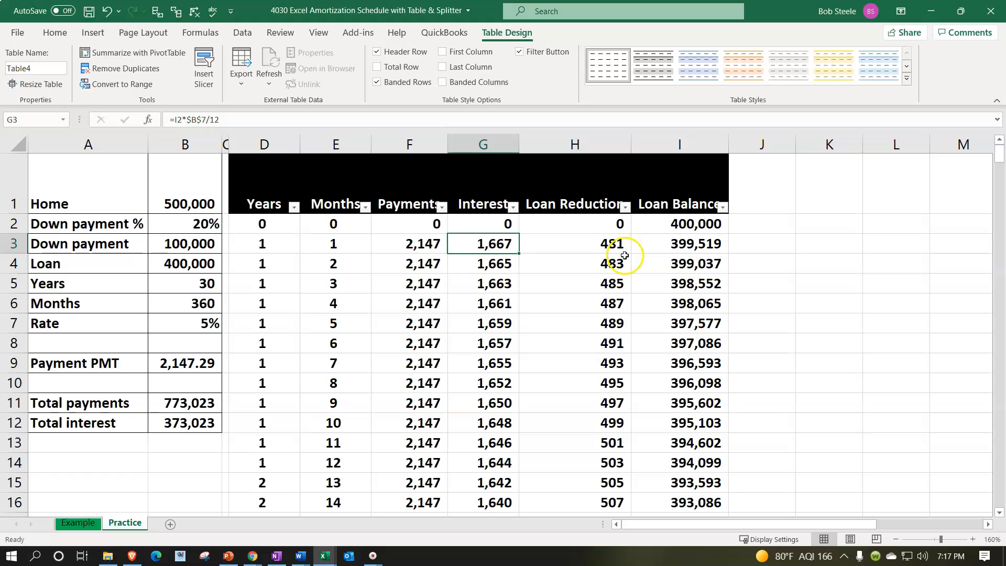
- Fill the table body D2:I362 with a light blue picked from the standard colour palette
drag(277, 227, 638, 455)
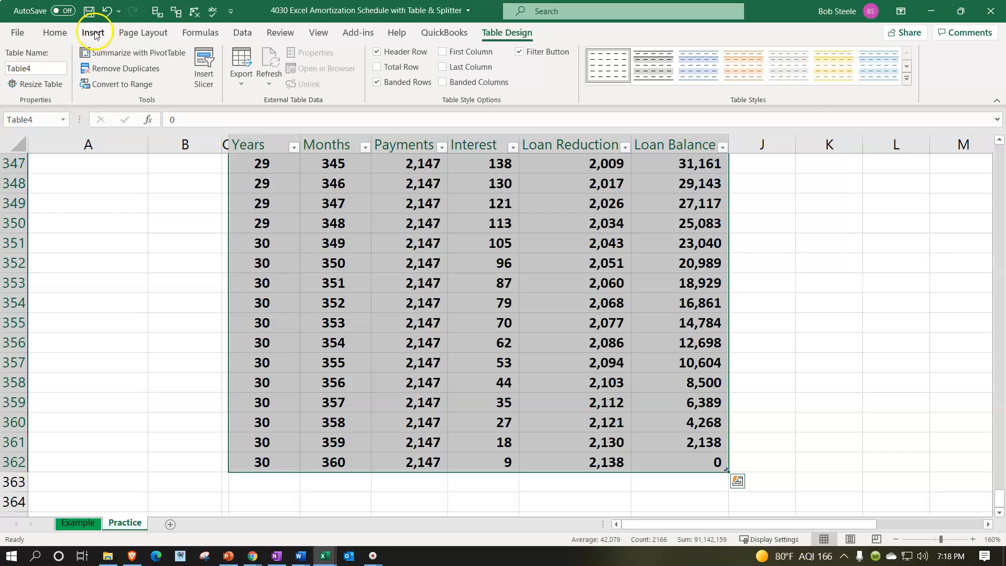
click(56, 33)
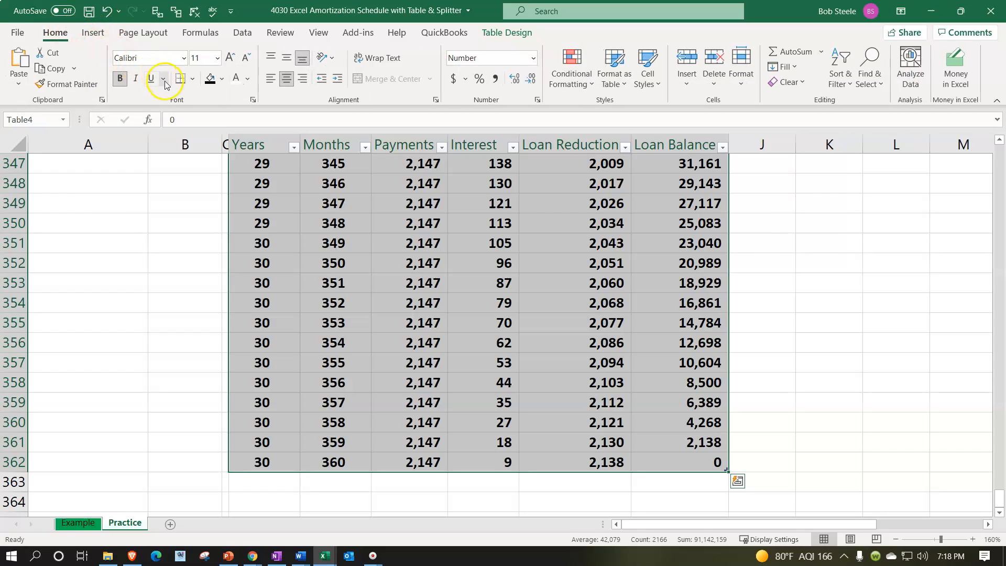
click(222, 80)
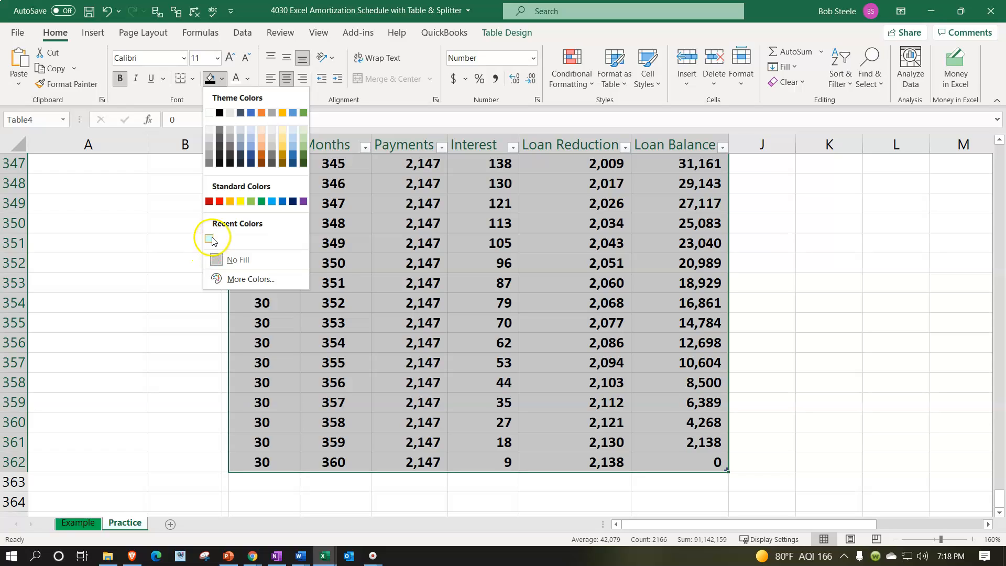
click(225, 279)
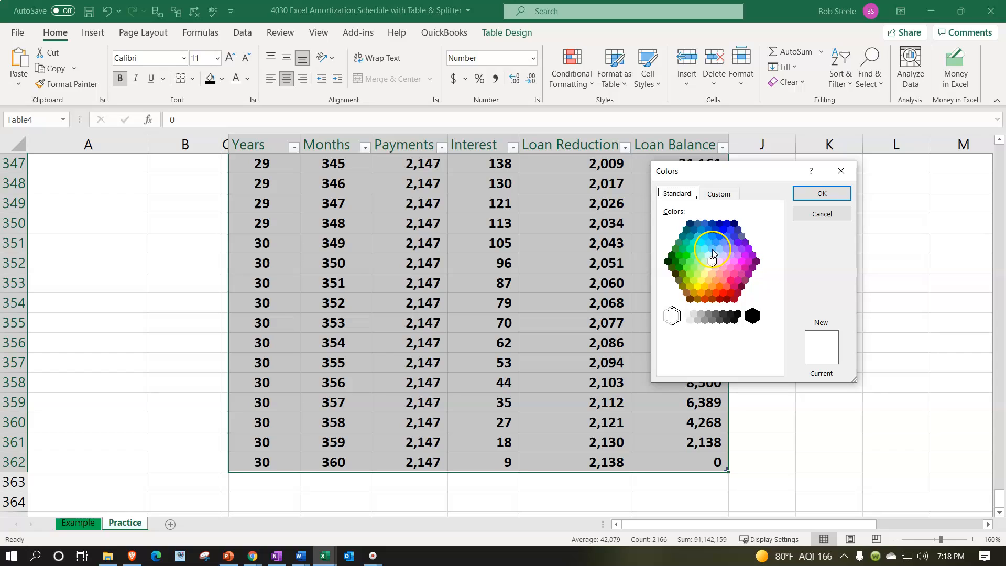
click(708, 254)
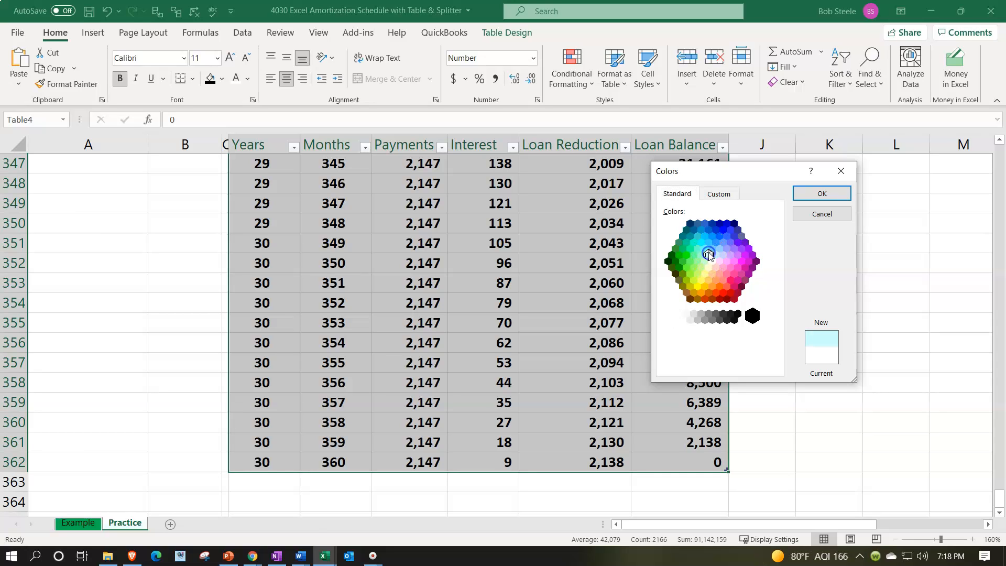
click(813, 194)
key(ctrl+BackSpace)
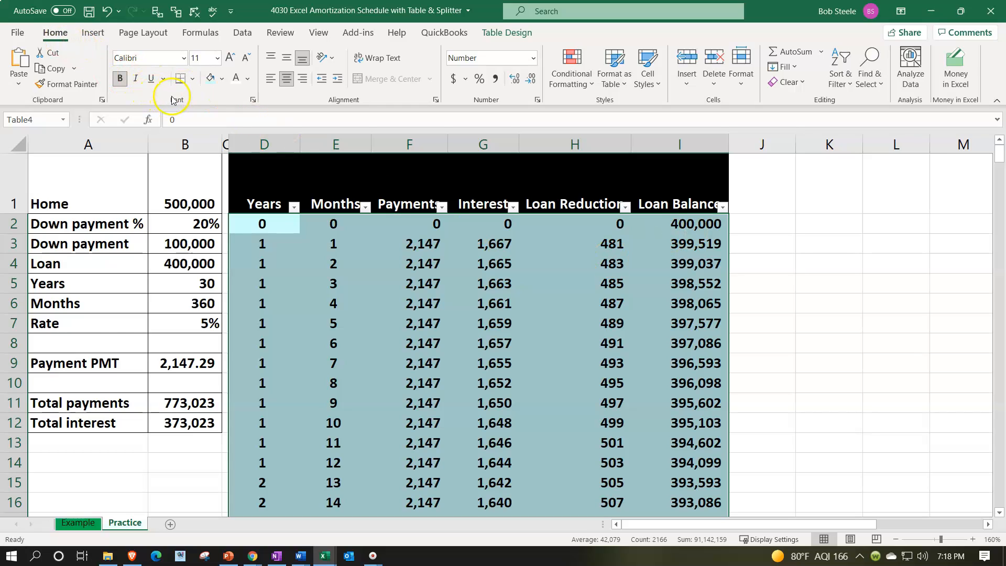
- Apply All Borders to every cell of the table body
click(193, 80)
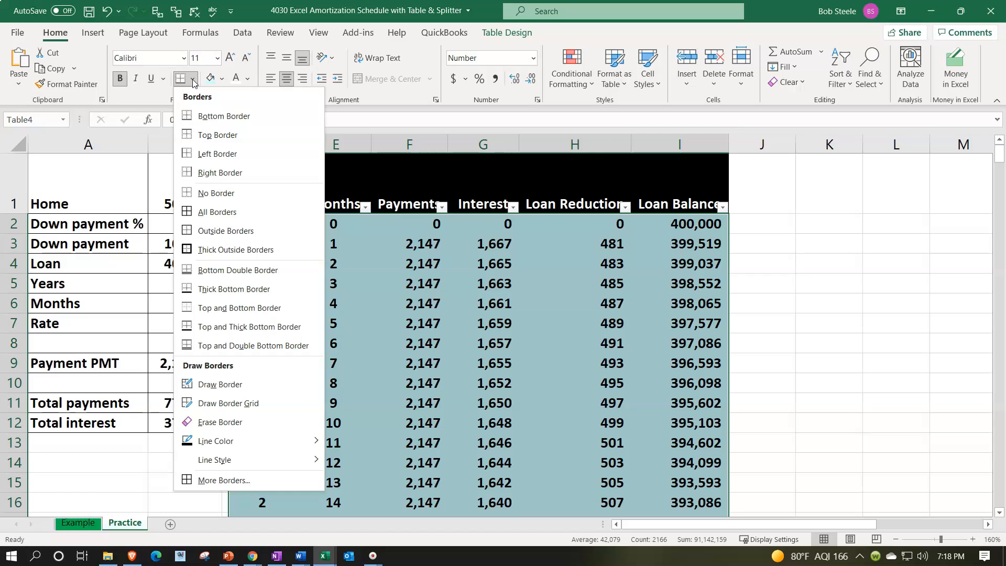
click(210, 212)
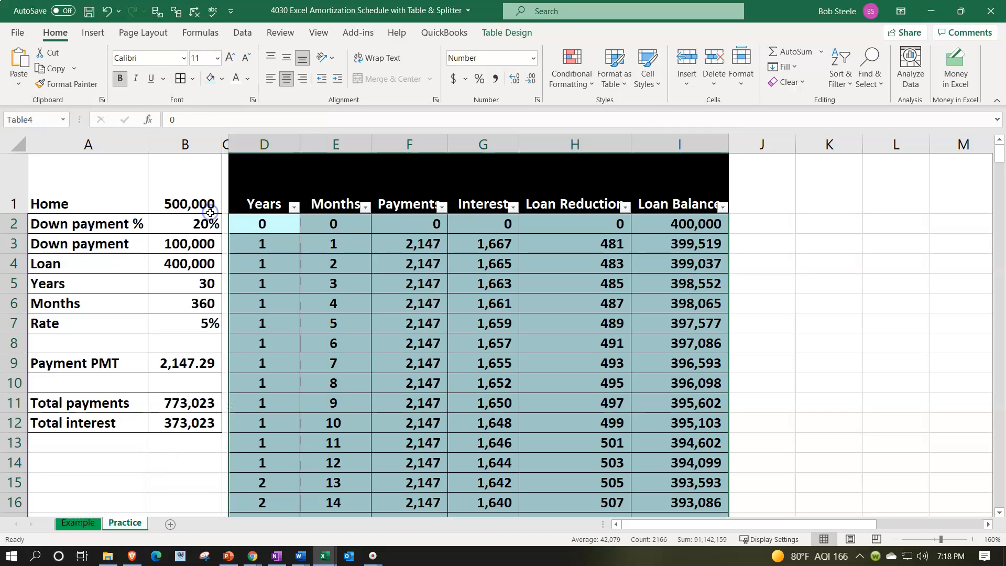
click(502, 316)
click(514, 208)
click(514, 208)
click(509, 284)
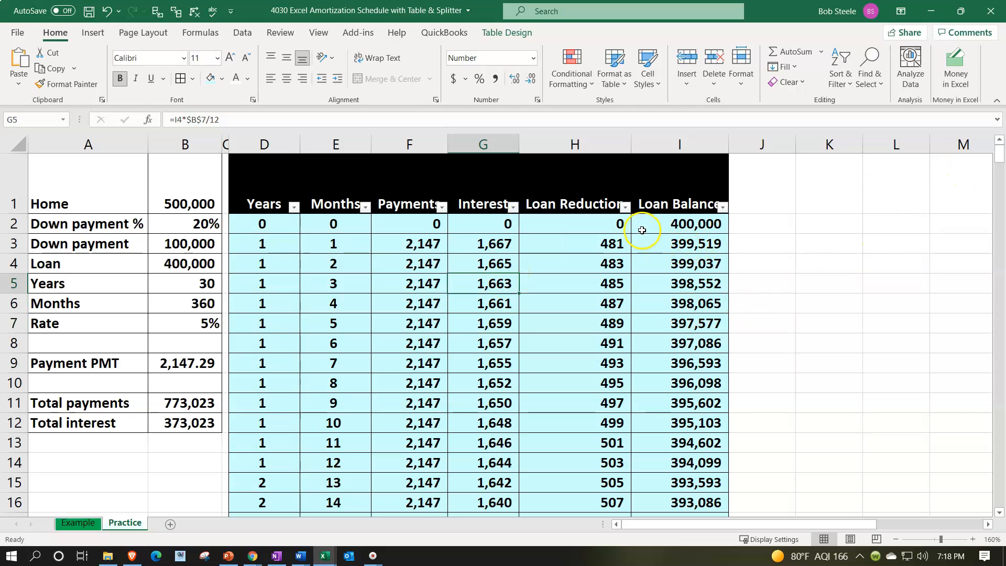
- Narrow columns H and I equally so their headers wrap onto two lines, and shorten row 1 to fit the headers
click(597, 205)
key(Right)
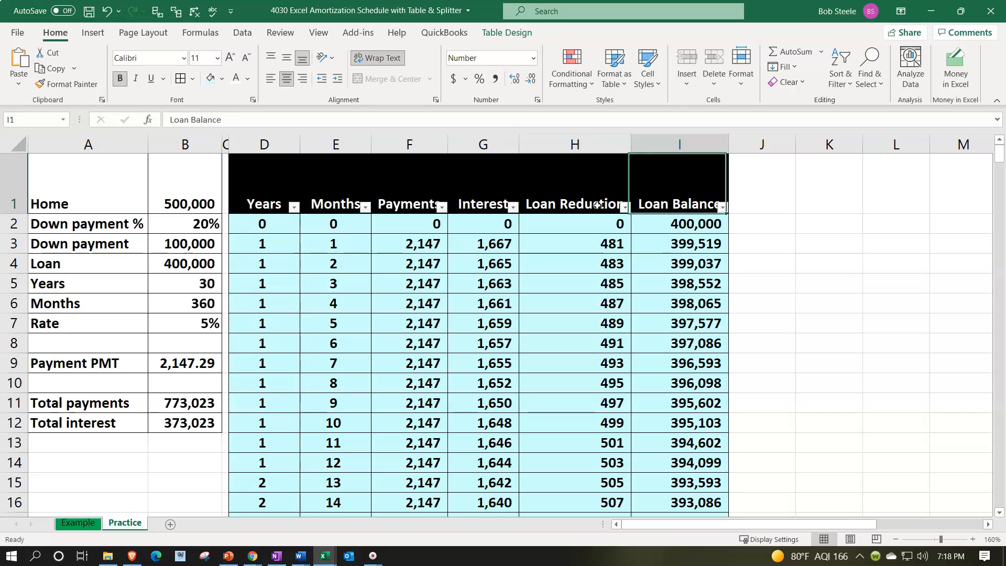
key(Left)
key(Right)
key(Left)
key(Right)
key(Left)
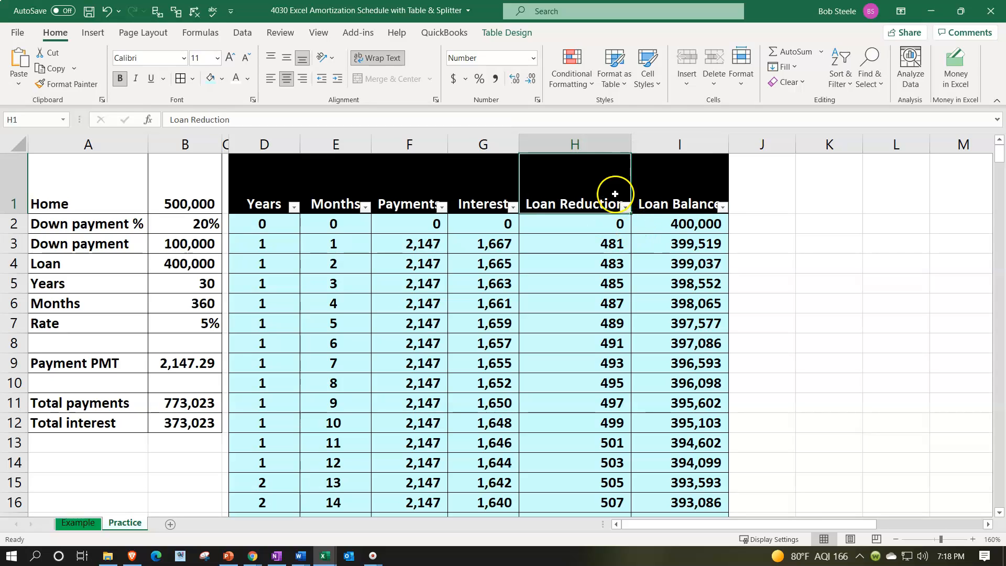
mouse_move(577, 148)
mouse_down()
mouse_move(646, 149)
mouse_move(597, 146)
mouse_up()
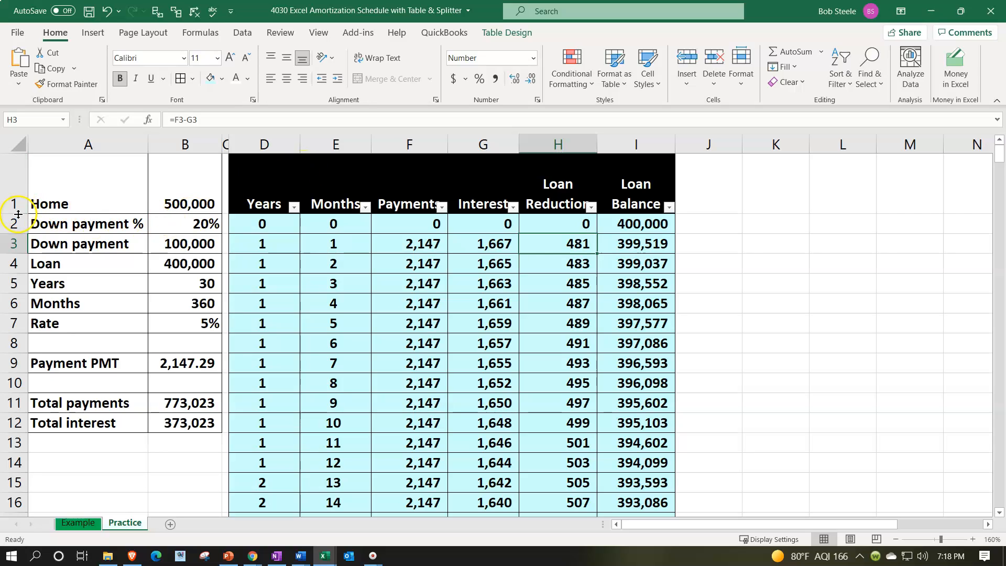
drag(18, 214, 19, 193)
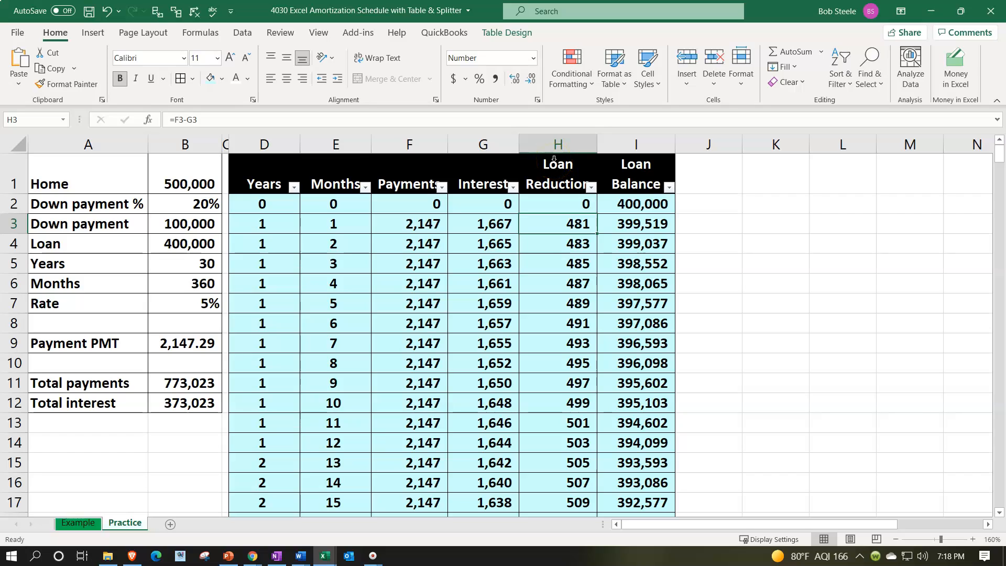
click(774, 173)
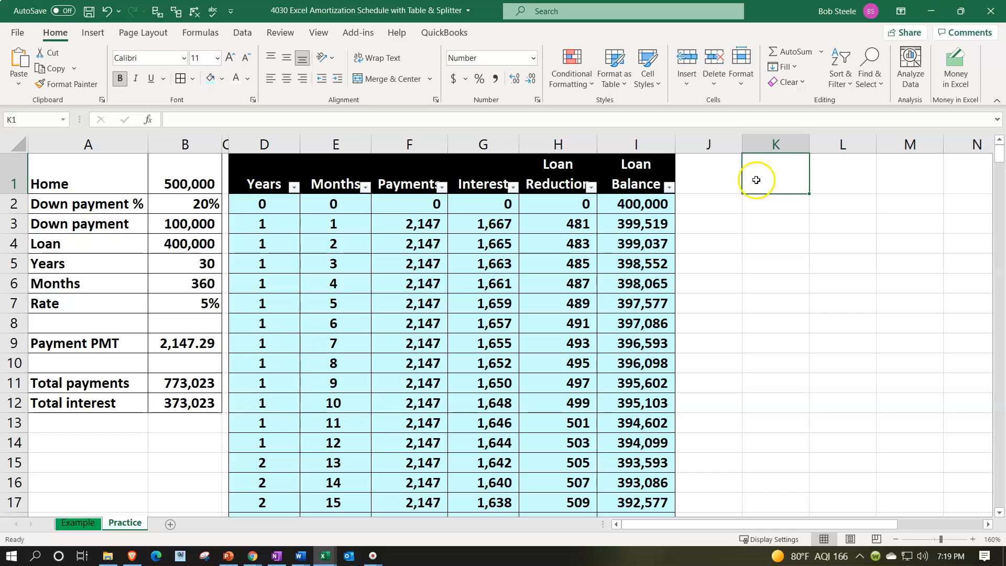
- Add a Total Row beneath month 360 at the end of the schedule table
click(646, 185)
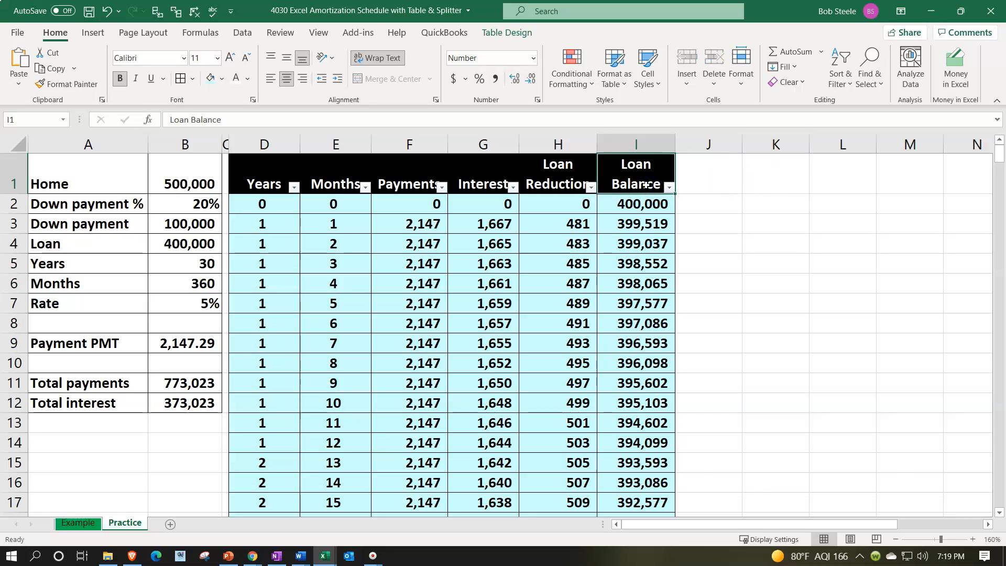
drag(1000, 159, 990, 513)
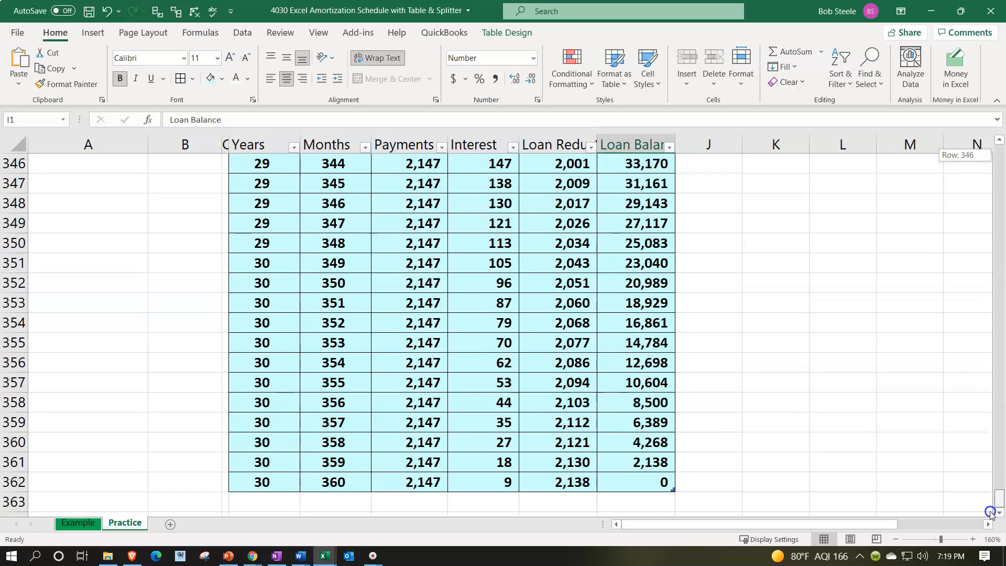
click(340, 443)
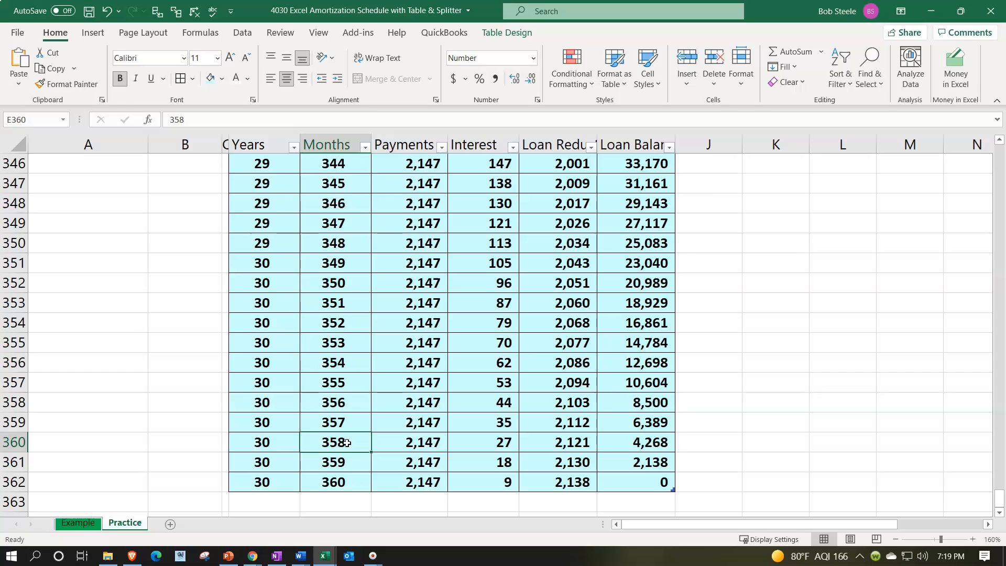
click(503, 33)
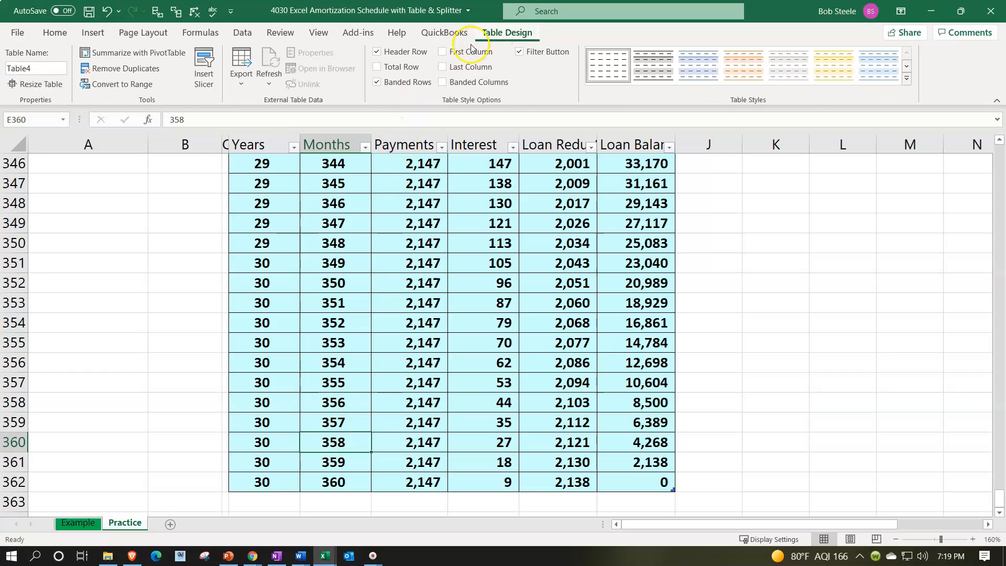
click(377, 67)
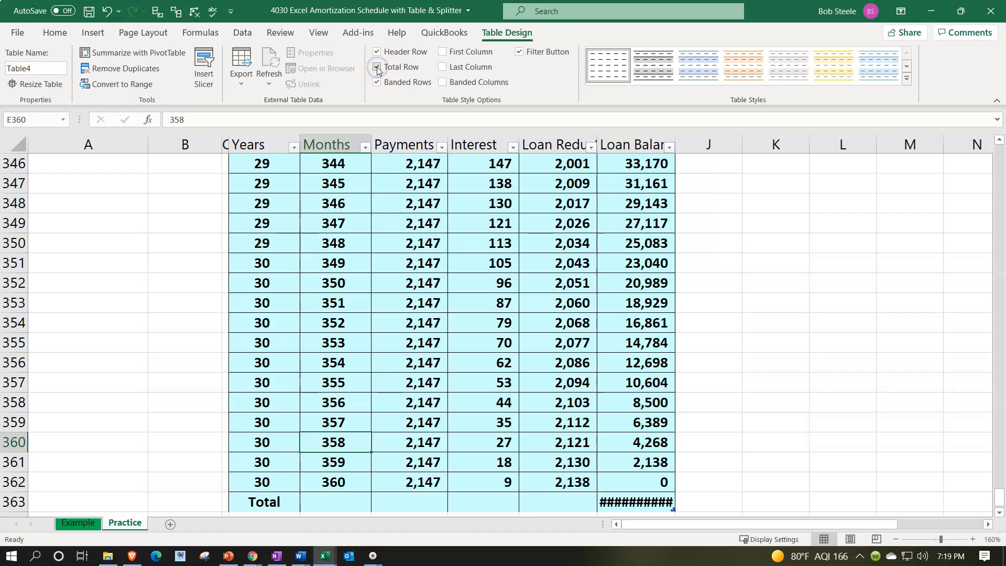
scroll(371, 228, down, 1)
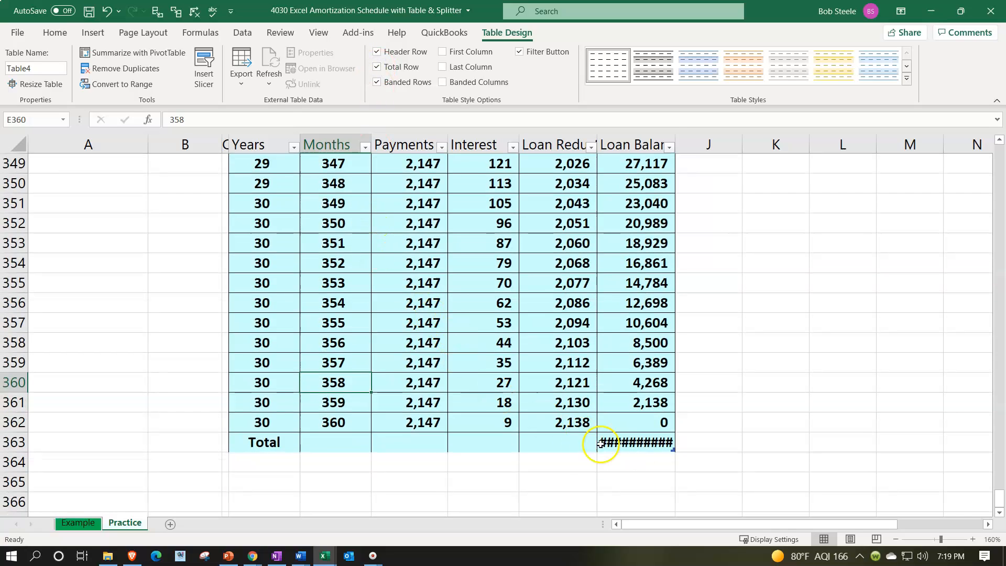
- Clear the Loan Balance subtotal from the total row in I363
click(652, 443)
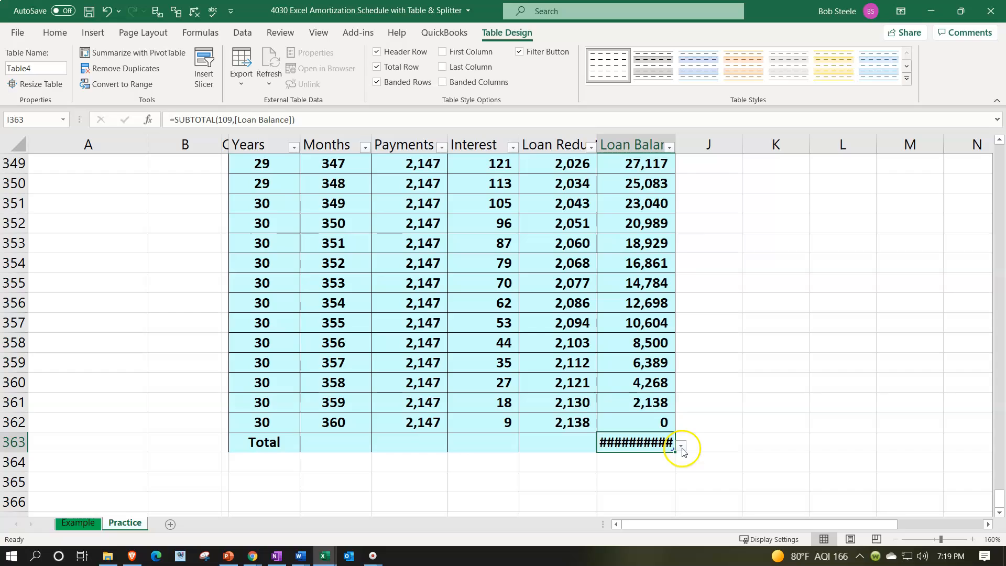
click(562, 445)
click(634, 438)
key(Delete)
- Set the Payments total in F363 to the Sum function
click(410, 443)
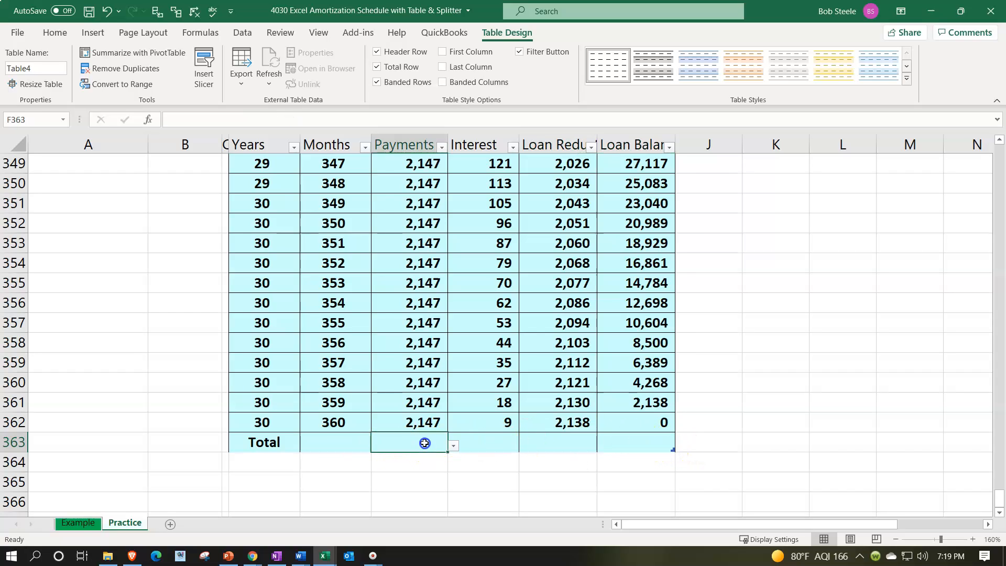
click(454, 447)
click(438, 470)
click(454, 446)
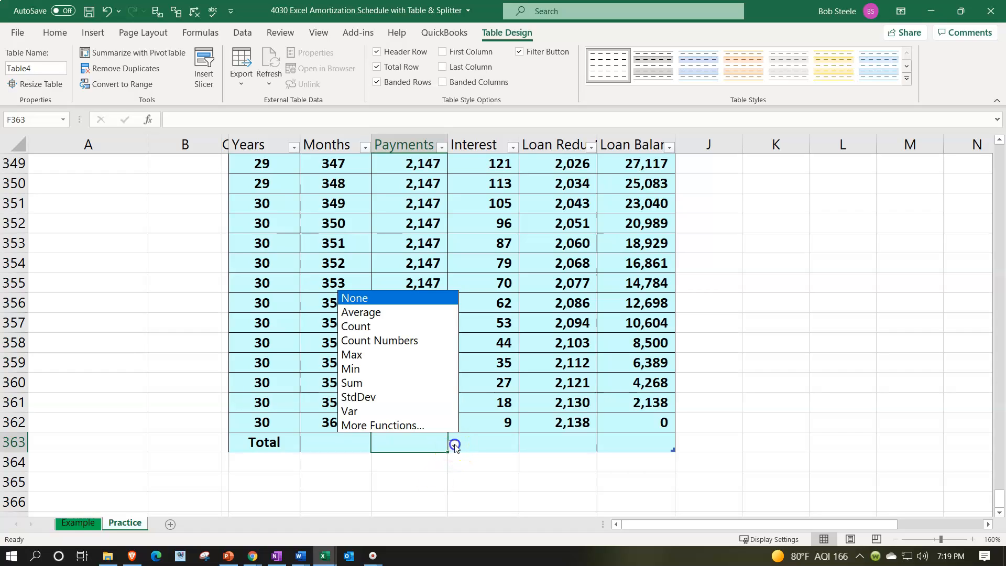
click(411, 383)
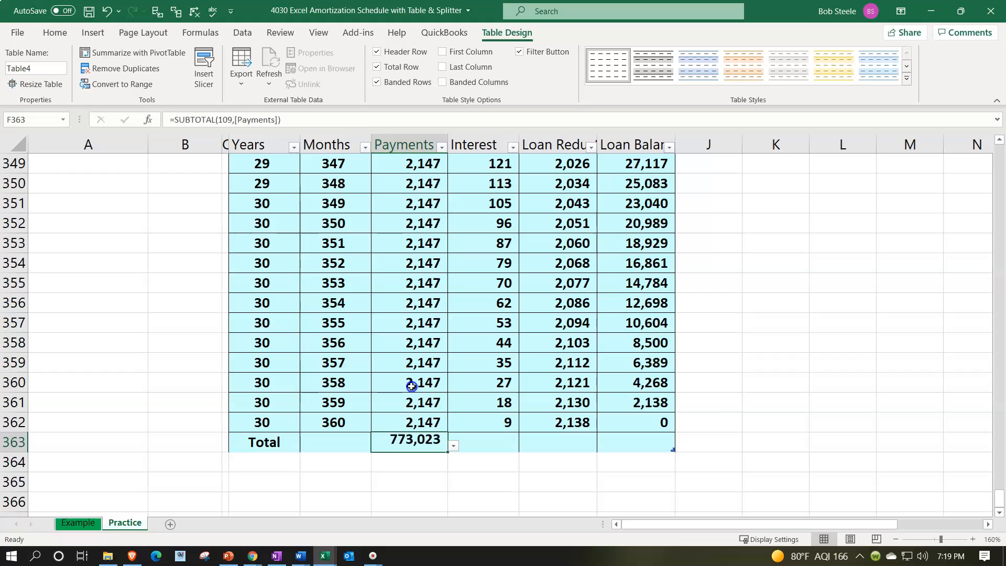
- Set the Interest total in G363 to the Sum function
click(484, 445)
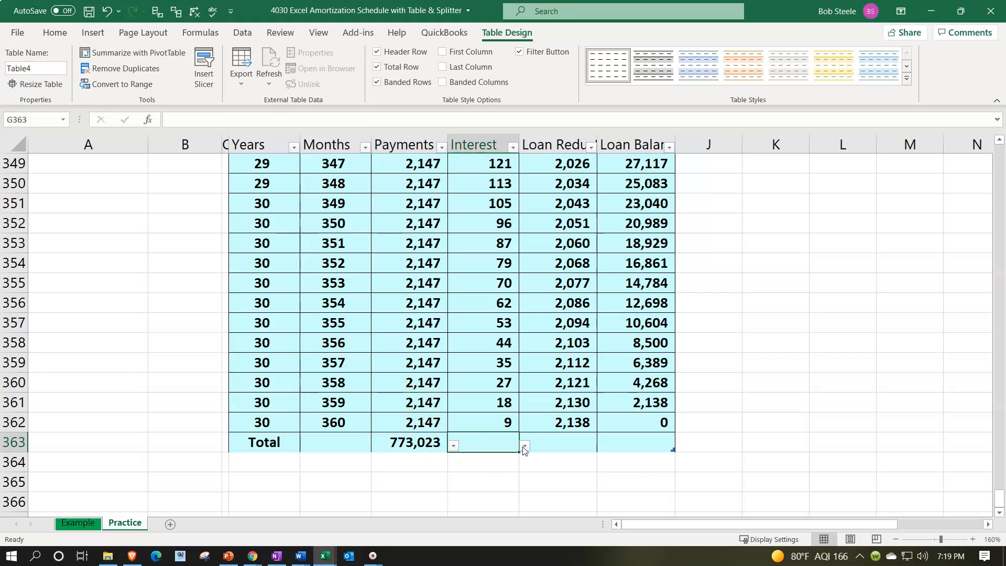
click(525, 446)
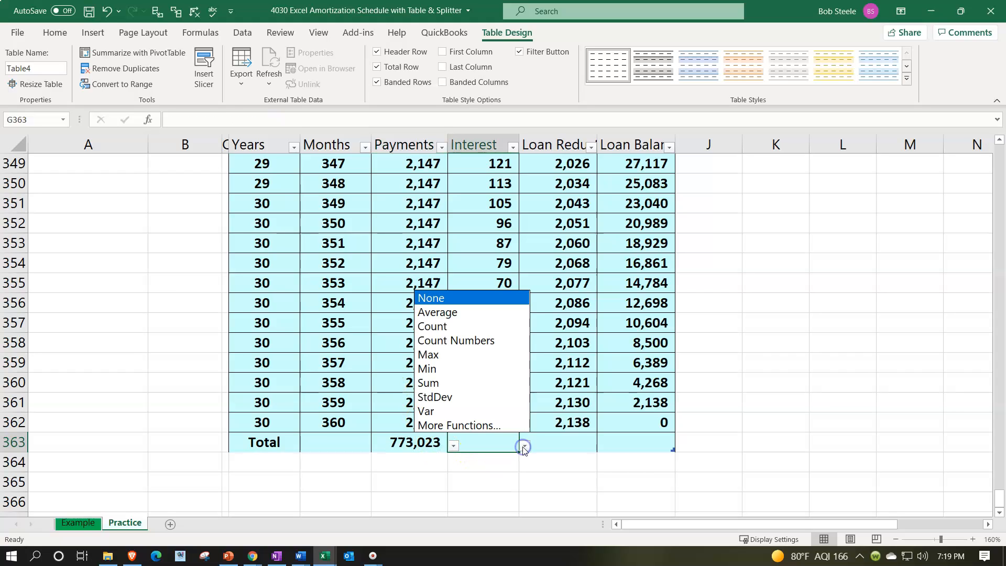
click(500, 383)
- Set the Loan Reduction total in H363 to the Sum function
click(577, 441)
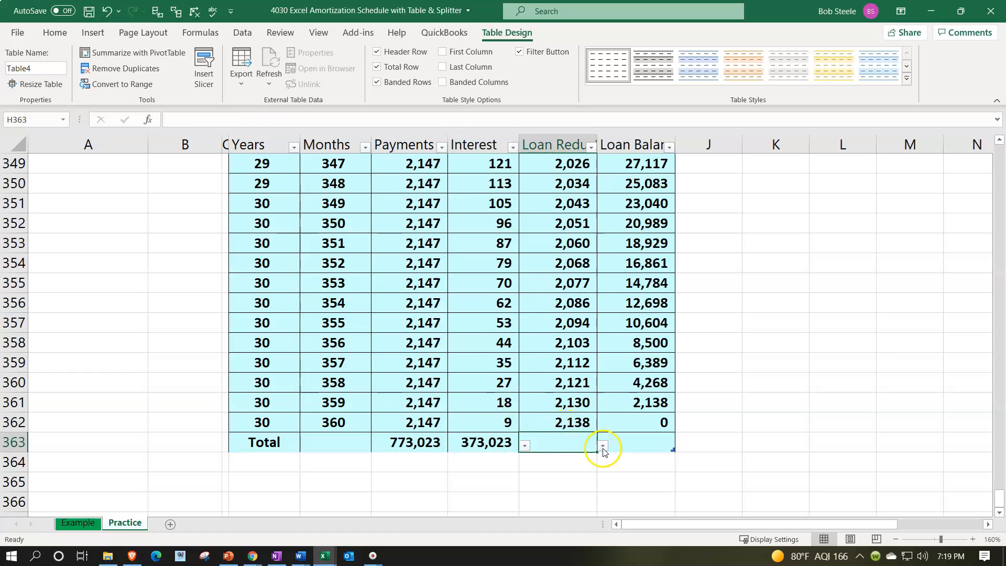
click(603, 446)
click(571, 385)
click(776, 464)
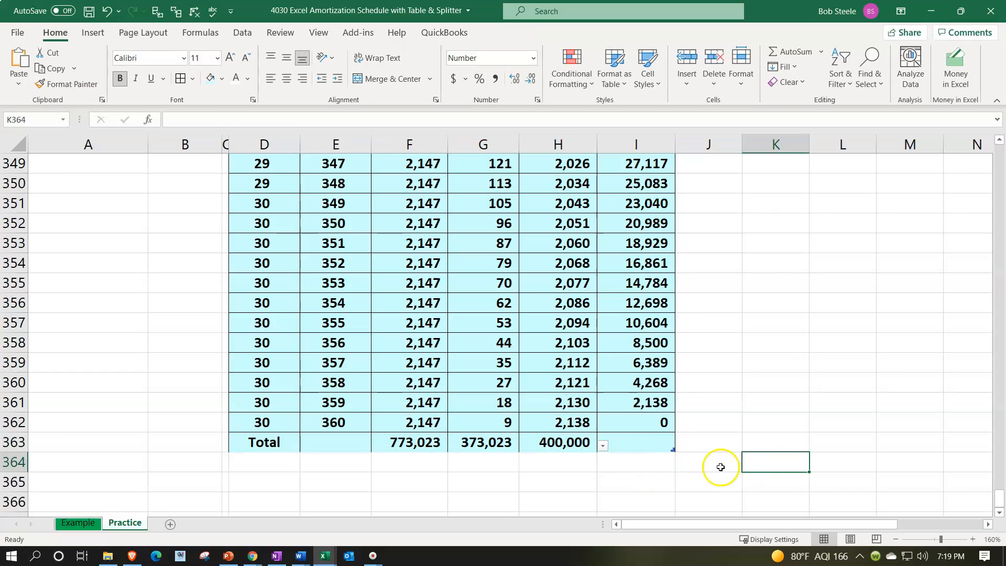
- Enter the label "Check" in D365, two rows beneath the total row
click(422, 481)
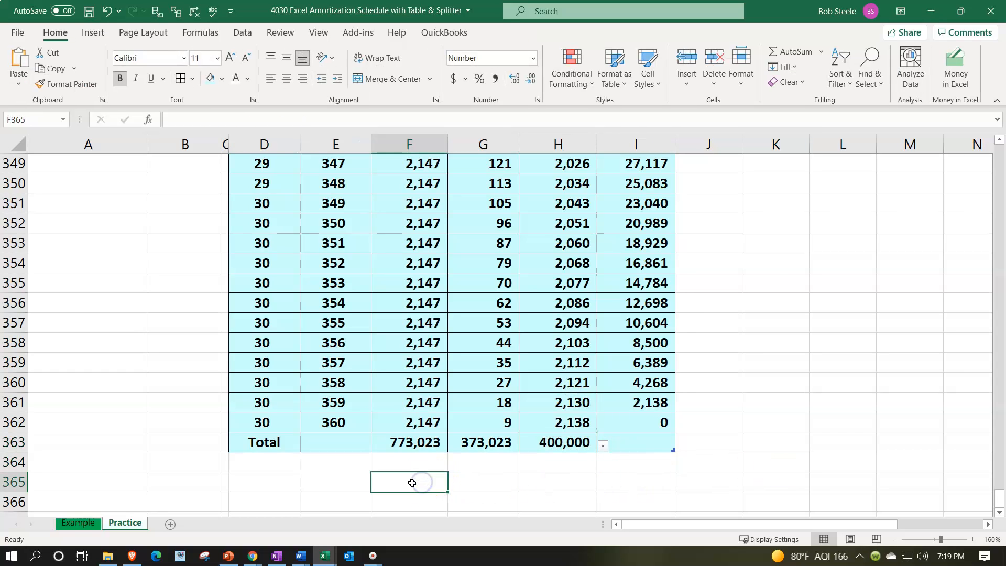
key(Left)
key(Left)
text(Check)
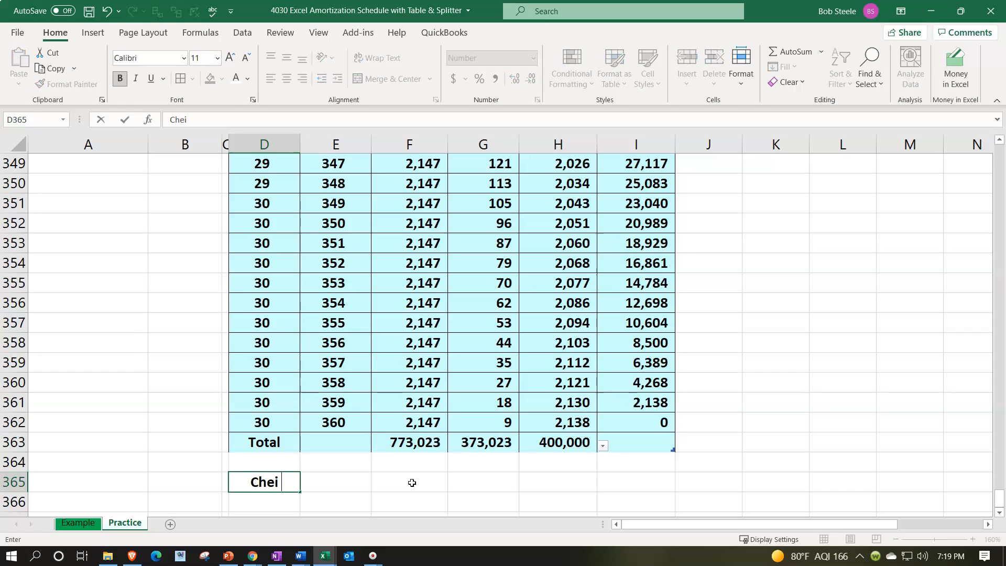
- Link the Payments check in F365 to the Total payments value in B11
click(412, 482)
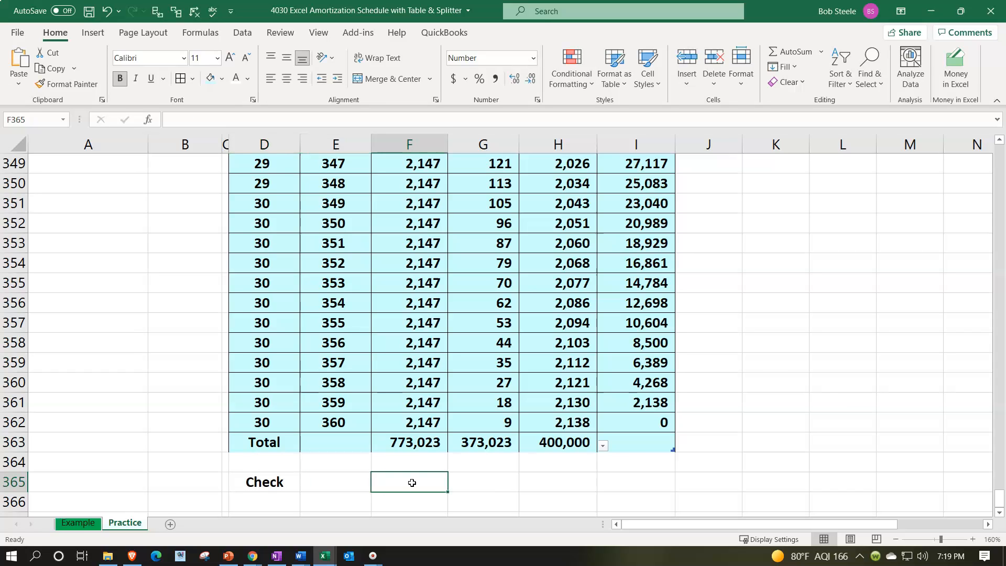
text(=)
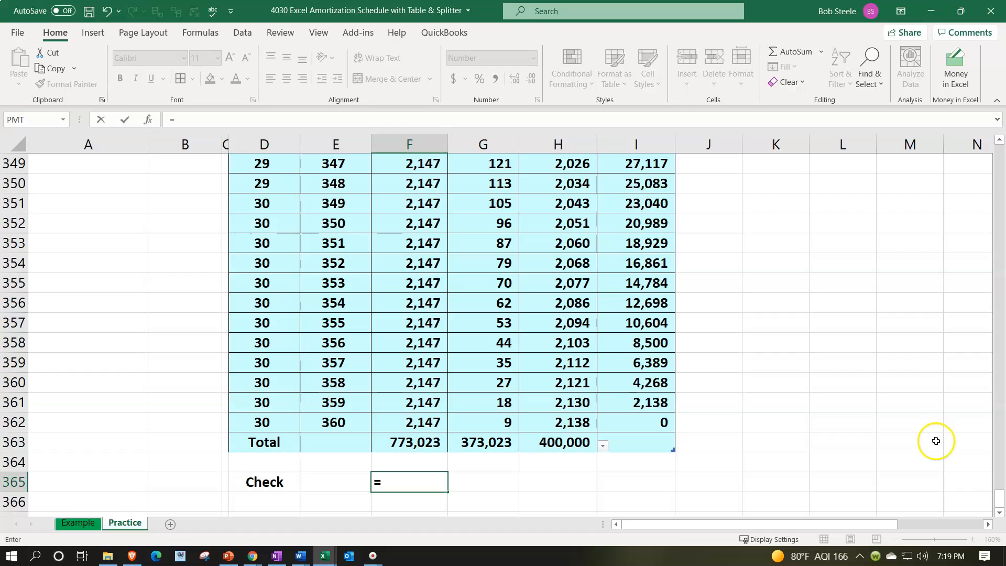
drag(999, 496, 999, 154)
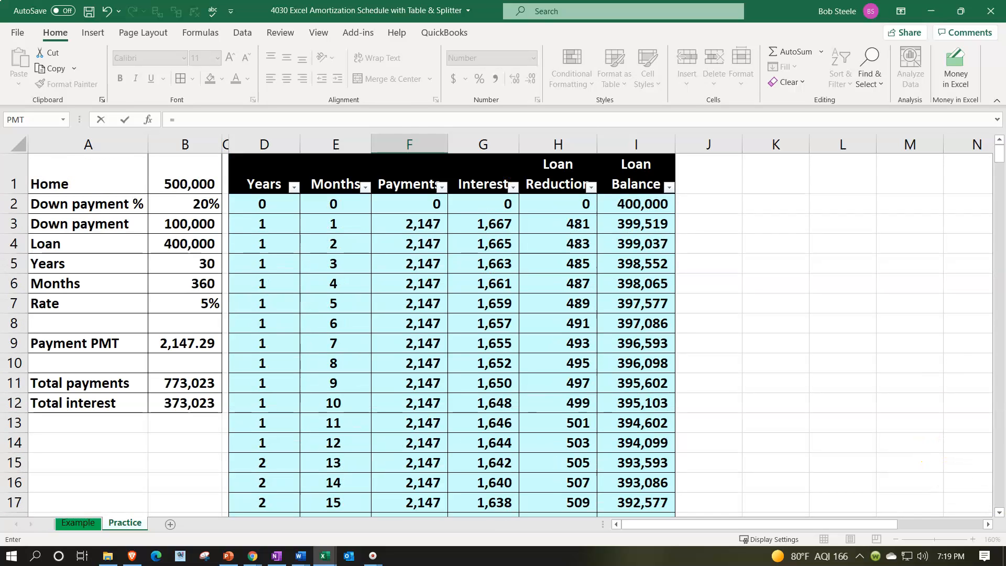
click(183, 379)
key(Tab)
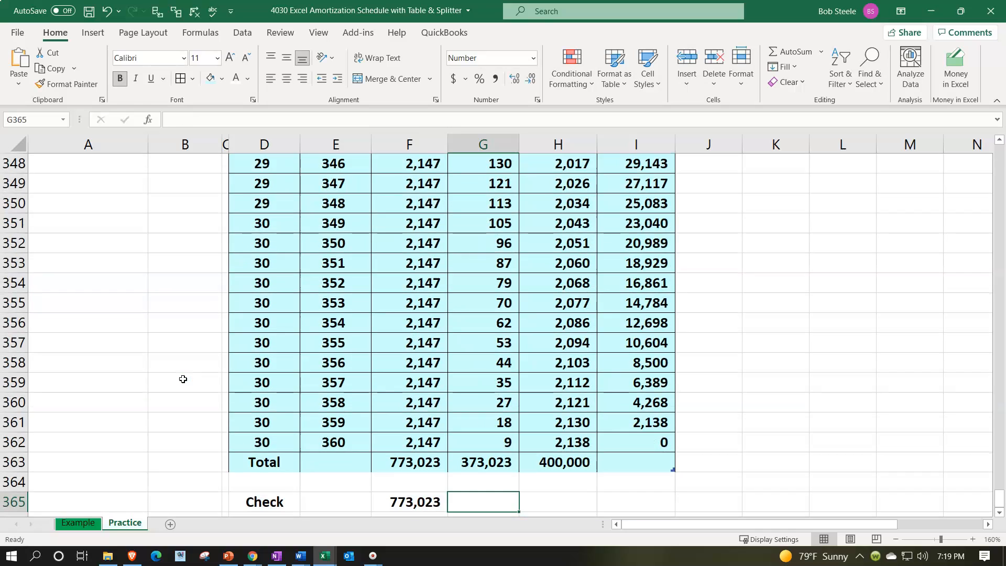
- Link the Interest check in G365 to the Total interest value in B12
text(=)
drag(999, 500, 999, 155)
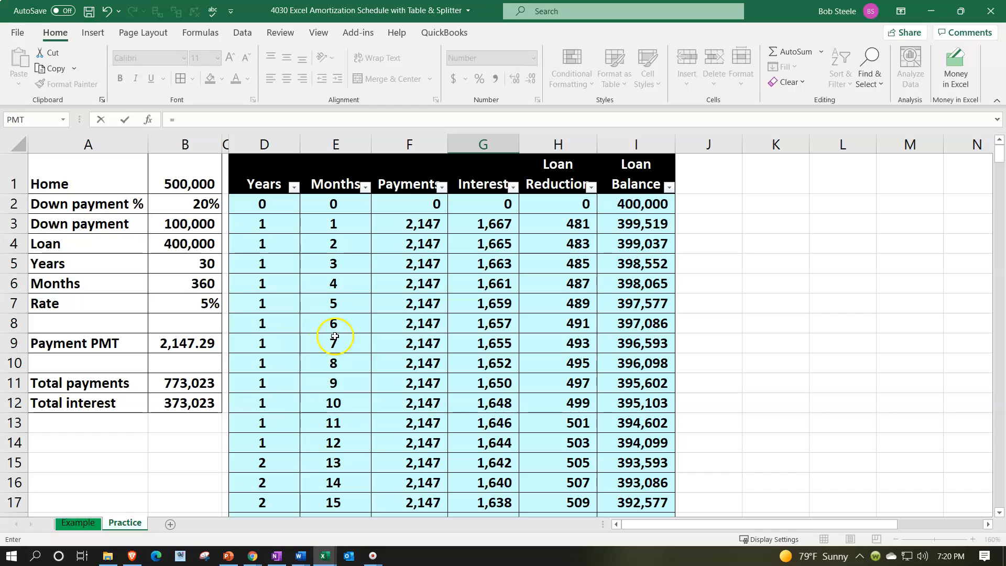
click(205, 402)
key(Tab)
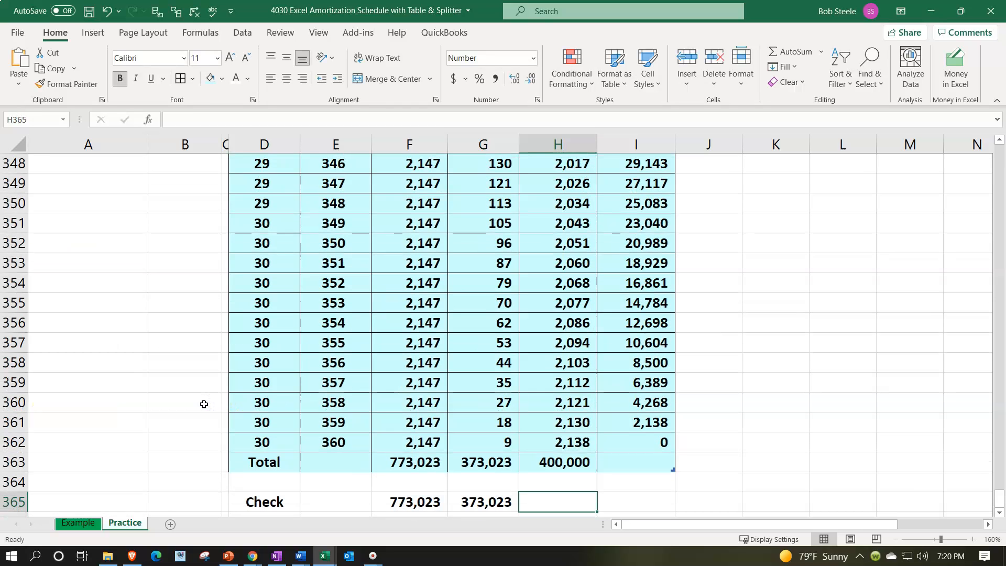
- Link the Loan Reduction check in H365 to the Loan amount with the formula =B4
text(=)
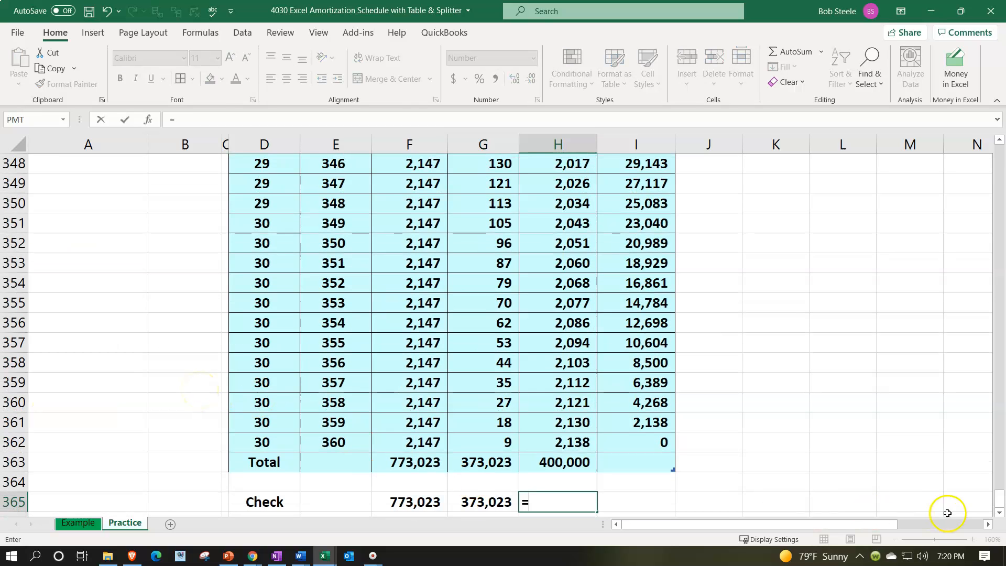
drag(998, 501, 707, 139)
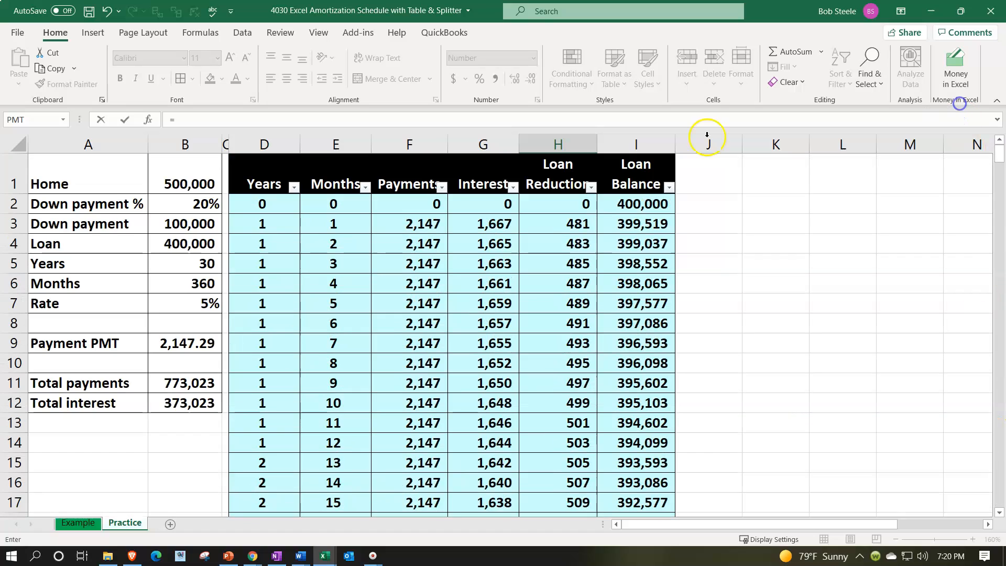
click(194, 246)
key(Return)
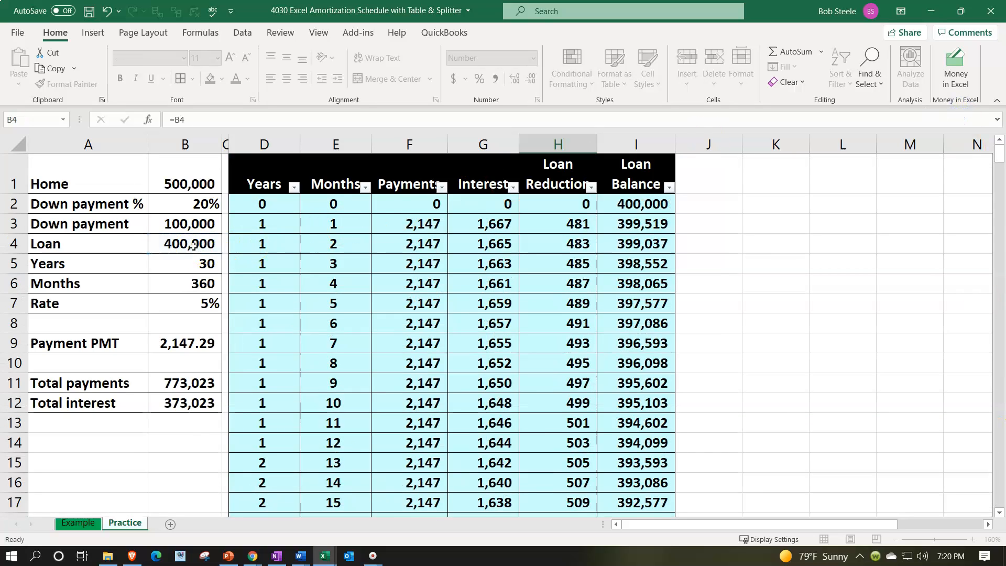
- Format the Check row D365:H365 with the schedule's light blue fill and borders around its cells
scroll(258, 247, down, 1)
click(267, 423)
drag(267, 423, 543, 419)
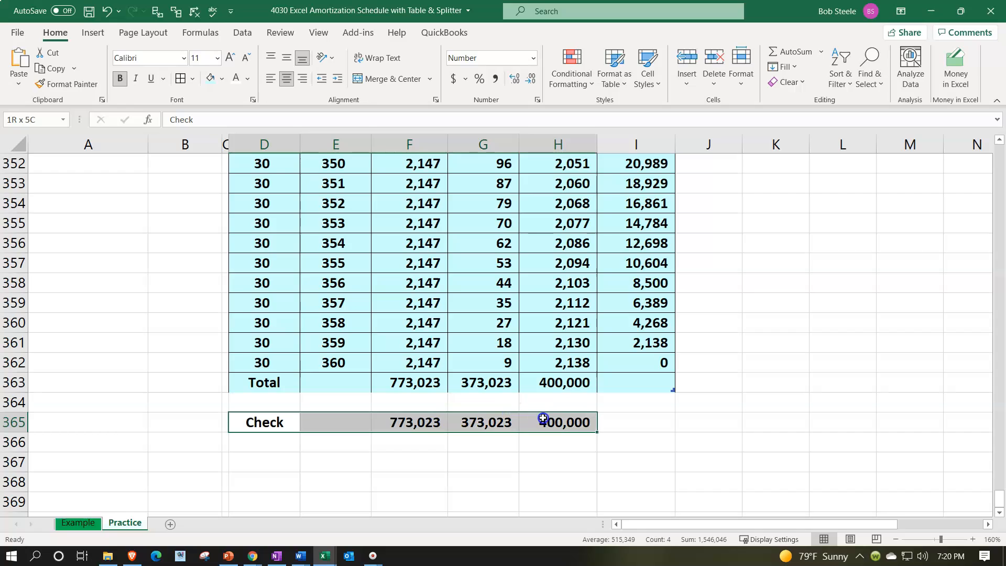
click(210, 81)
click(182, 80)
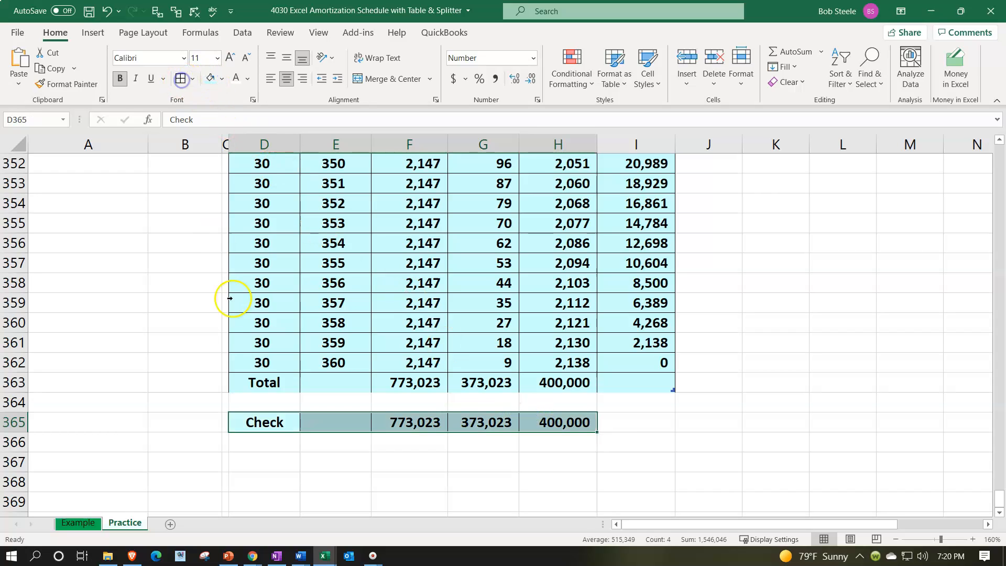
click(267, 399)
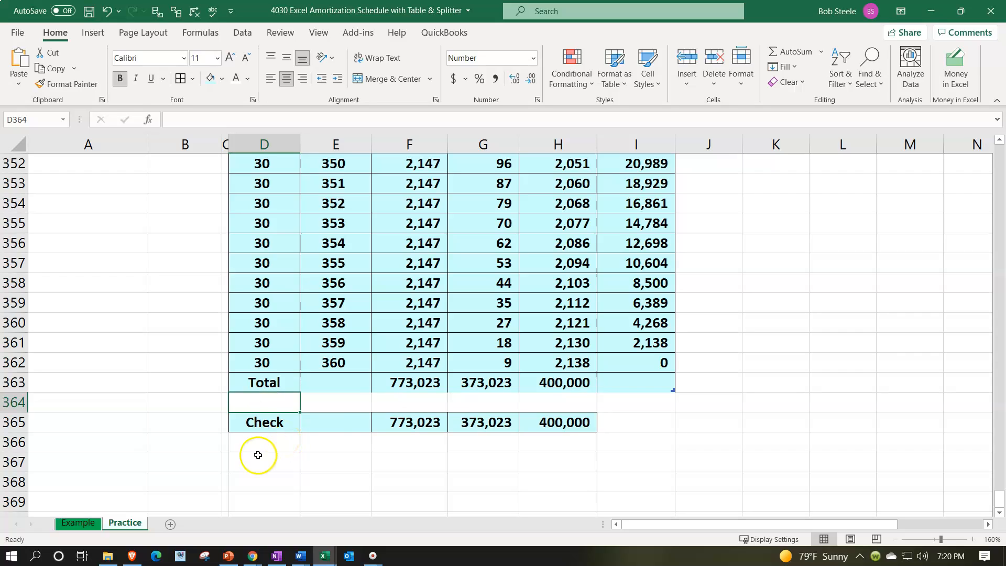
drag(270, 423, 545, 420)
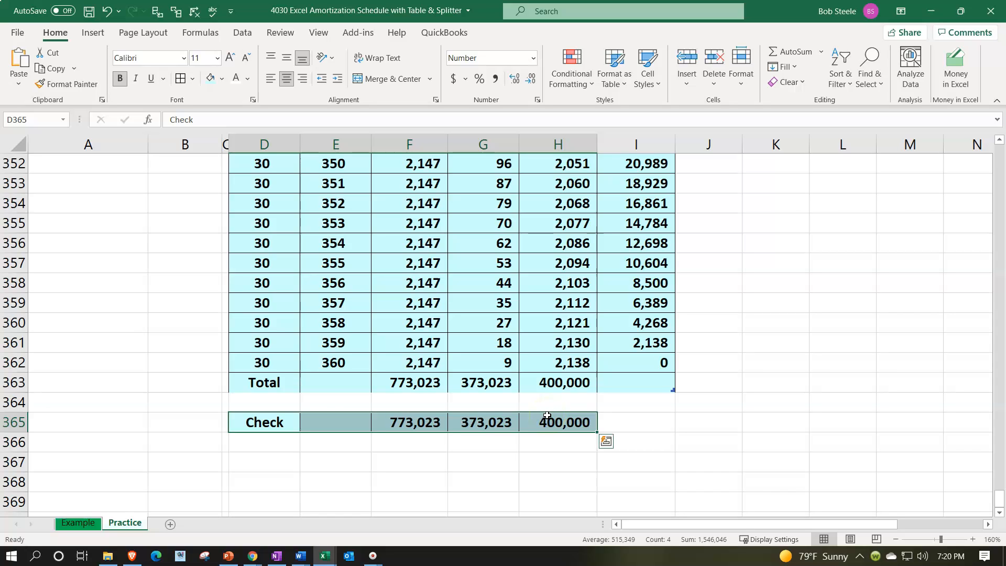
- Insert a Years slicer for the schedule table and place it over columns J to M beside the first rows
drag(999, 495, 997, 120)
click(490, 316)
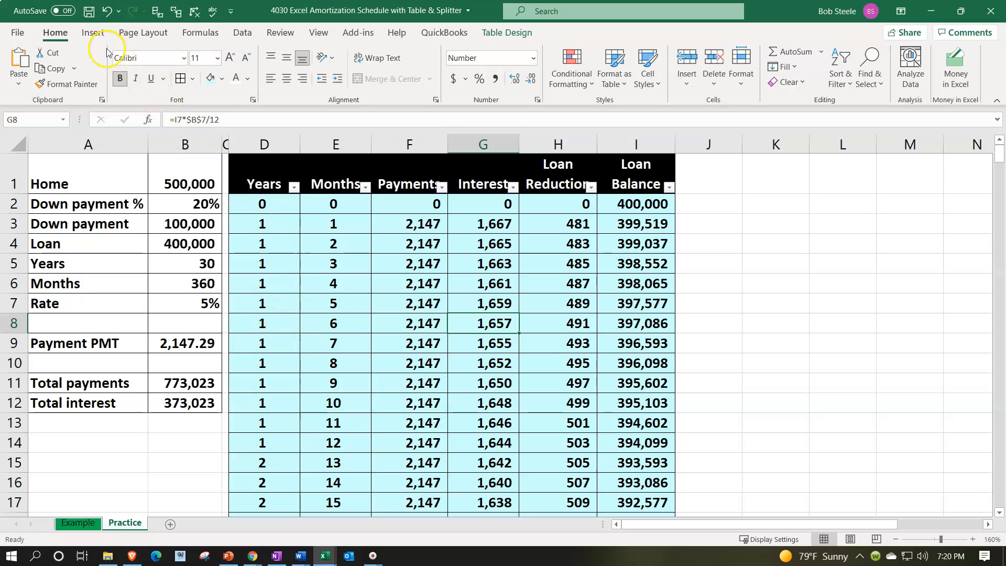
click(493, 37)
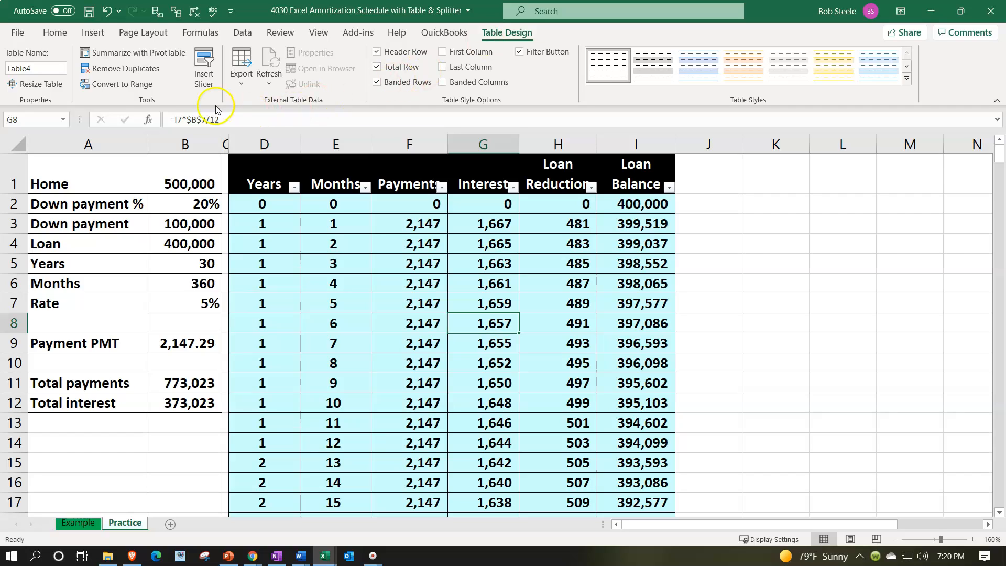
click(203, 77)
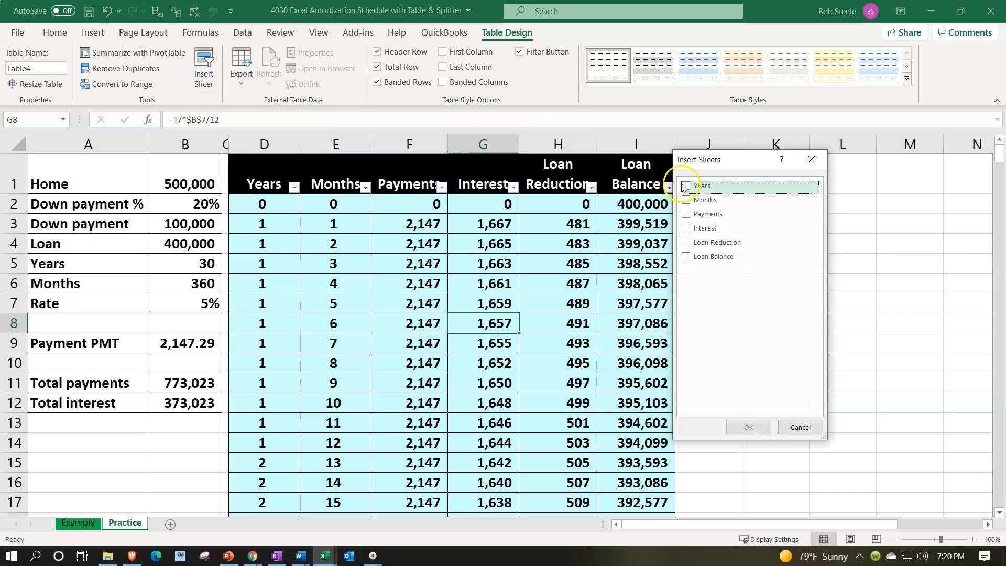
drag(717, 164, 788, 164)
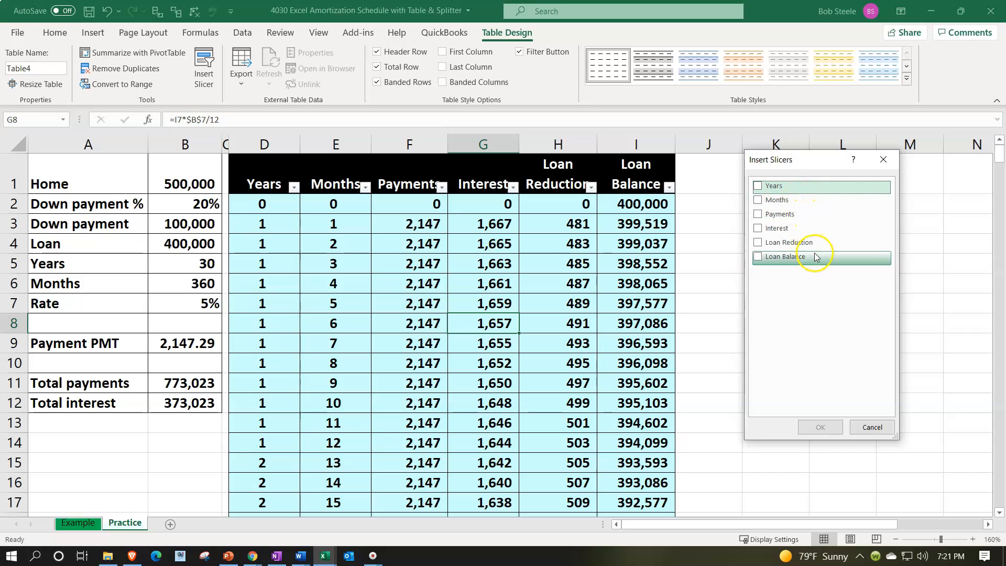
click(758, 192)
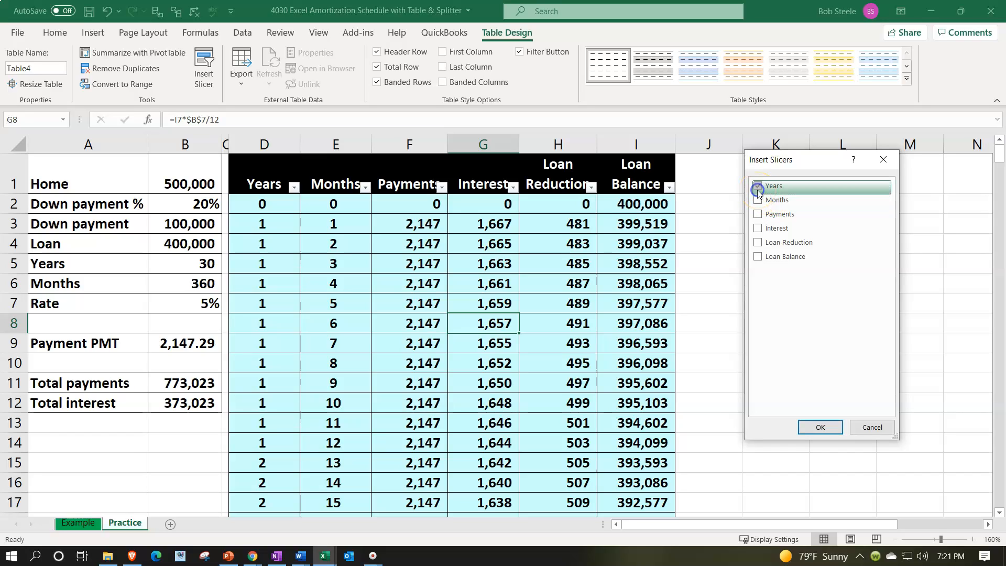
click(821, 425)
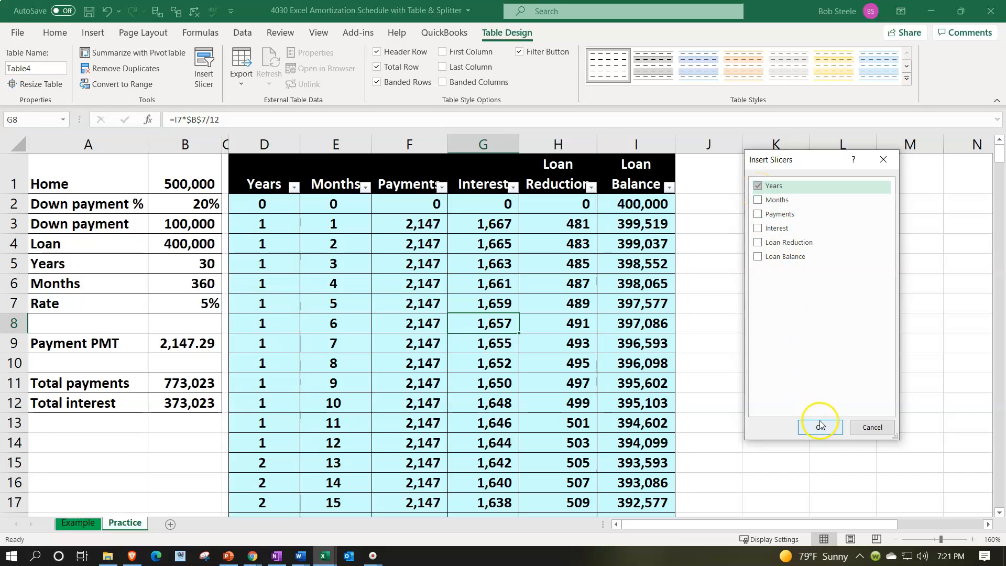
drag(524, 210, 796, 177)
drag(875, 243, 860, 213)
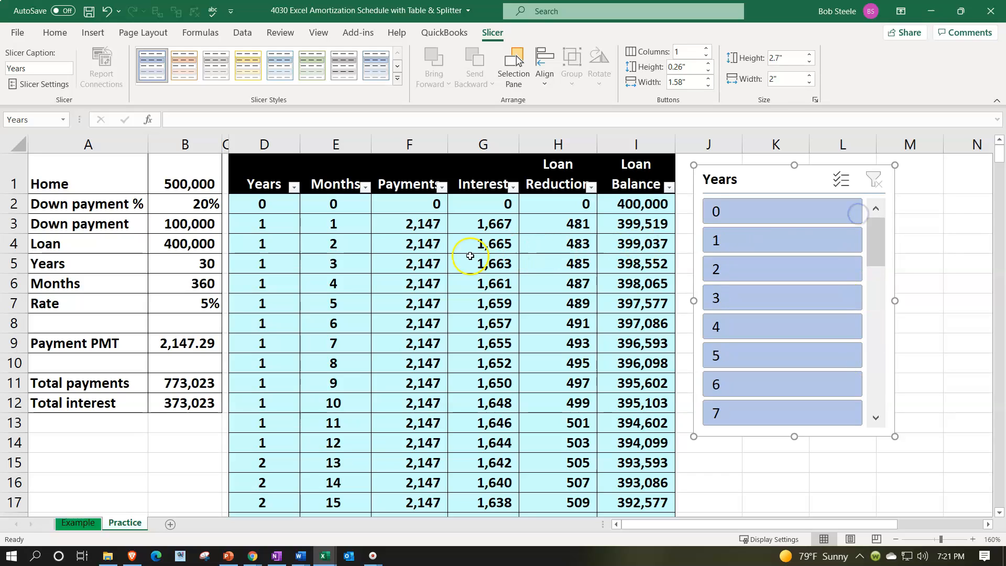
- Filter the schedule by year 1, 2, 3, 4 and 5 in turn with the Years slicer to review each year's totals
click(765, 238)
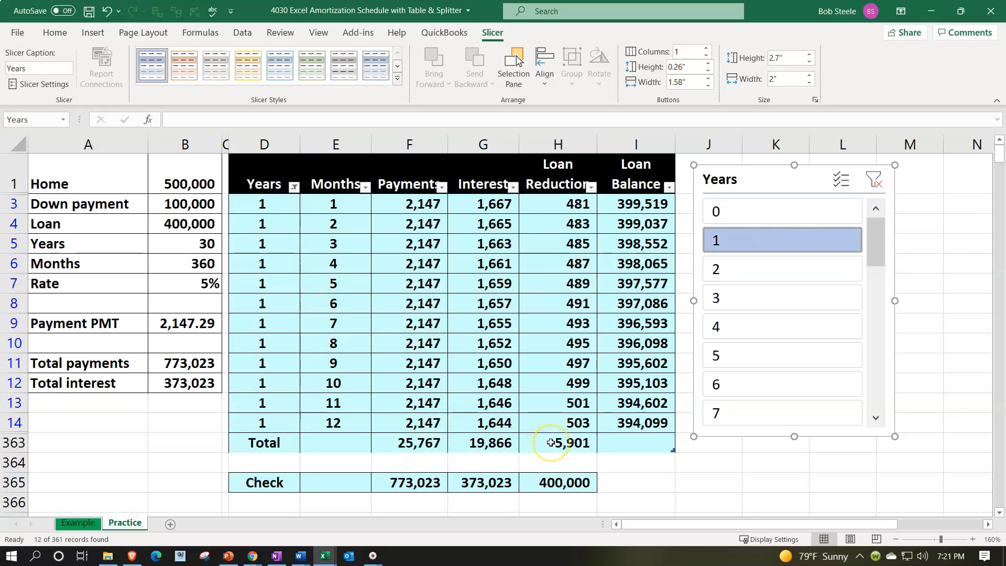
click(769, 268)
click(767, 300)
click(768, 326)
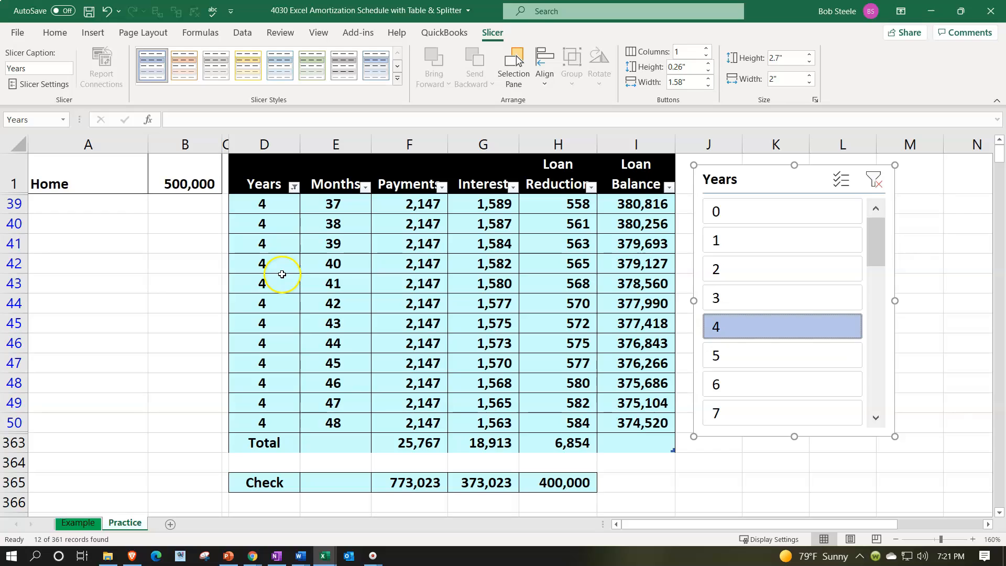
click(734, 367)
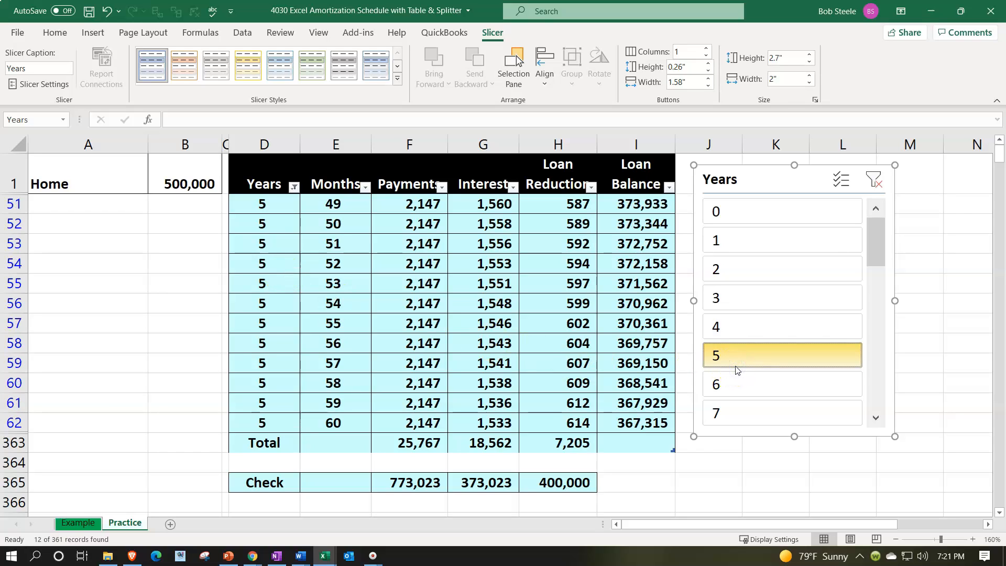
key(Escape)
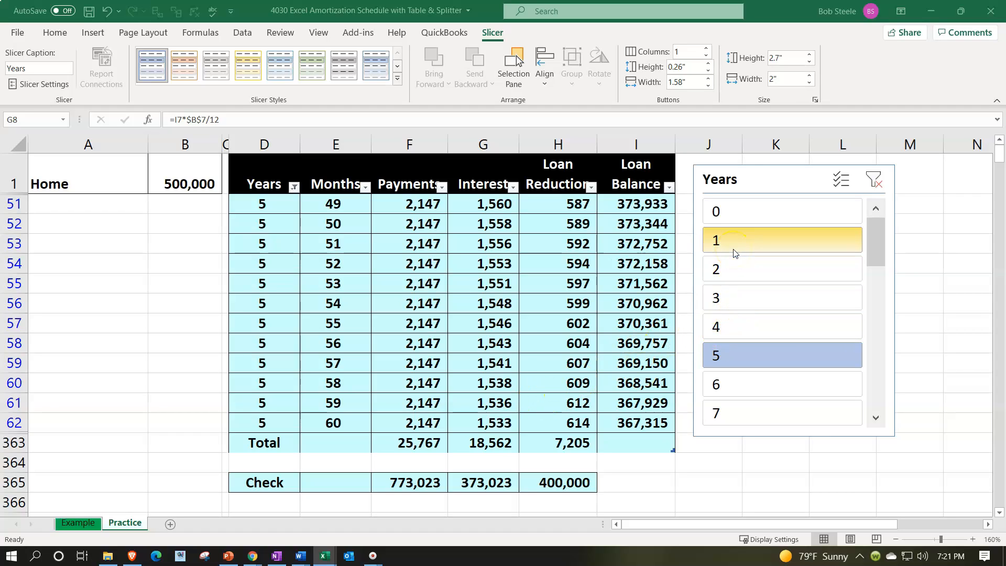
key(Escape)
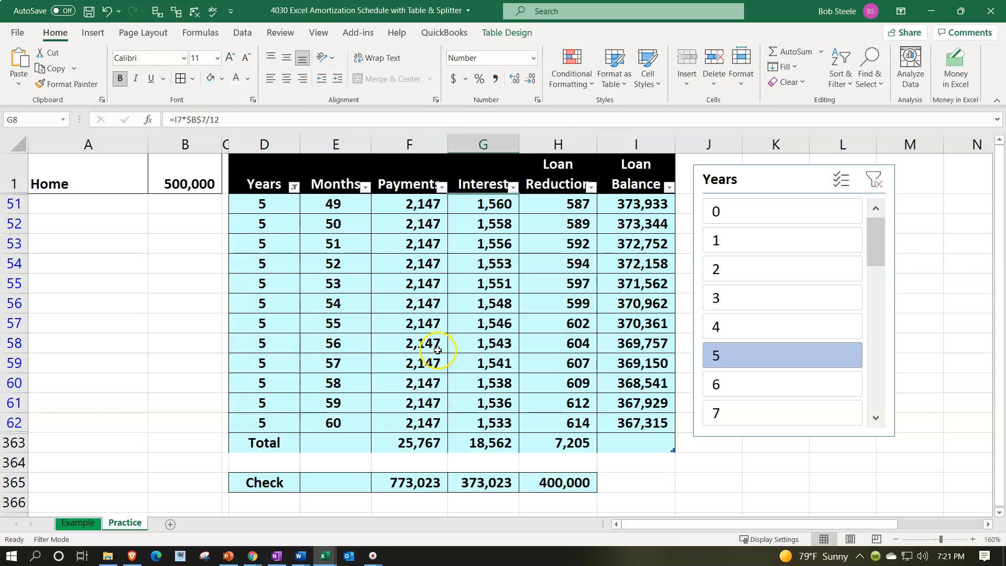
- Filter the schedule to year 2 with the Years slicer and compare its total row with the Check row
click(375, 405)
scroll(370, 409, down, 2)
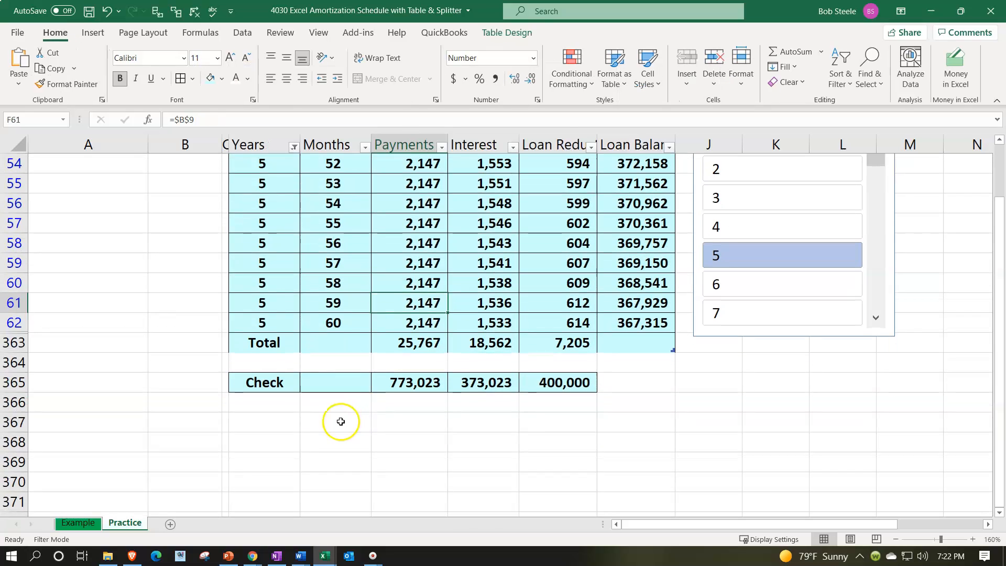
click(280, 429)
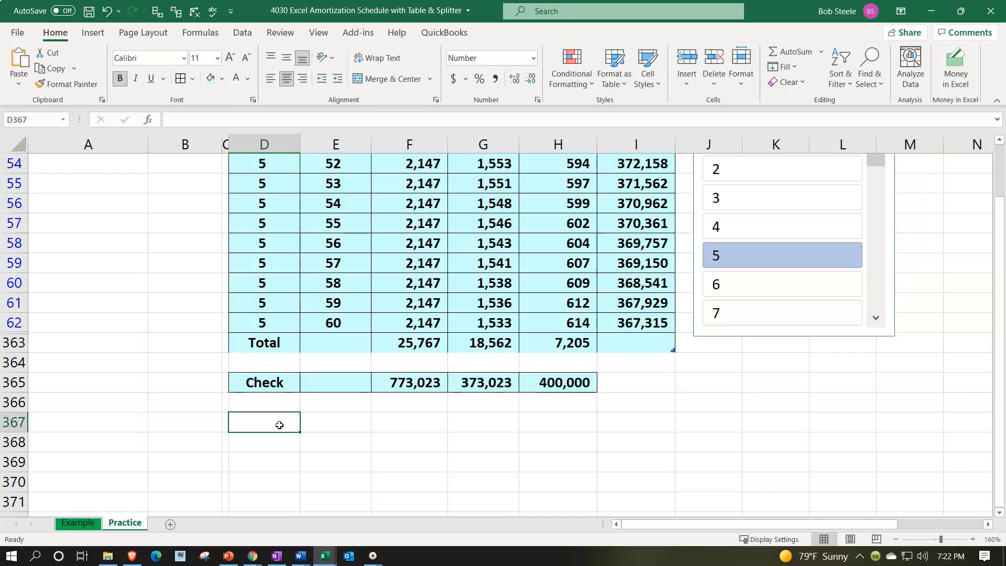
scroll(471, 398, up, 2)
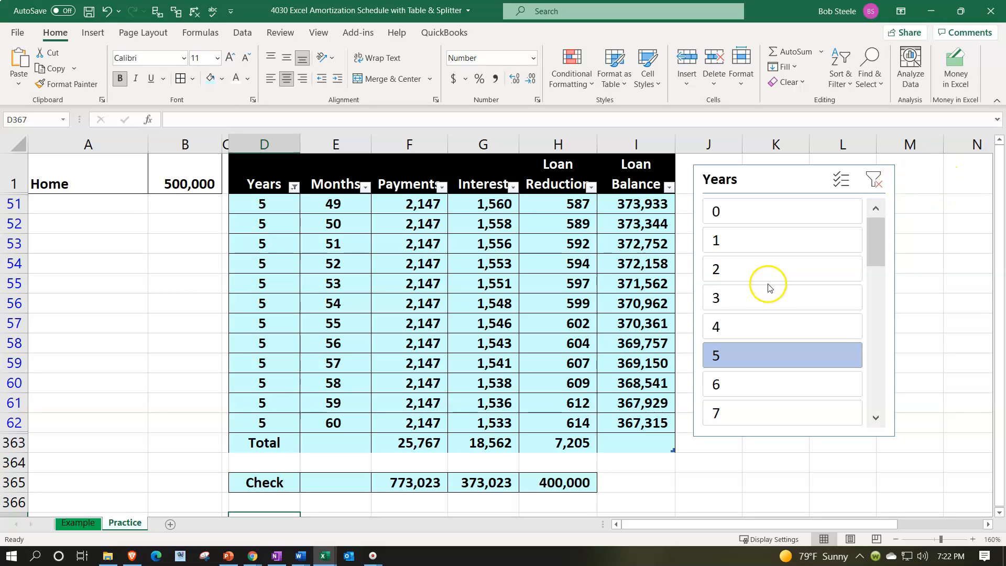
click(762, 271)
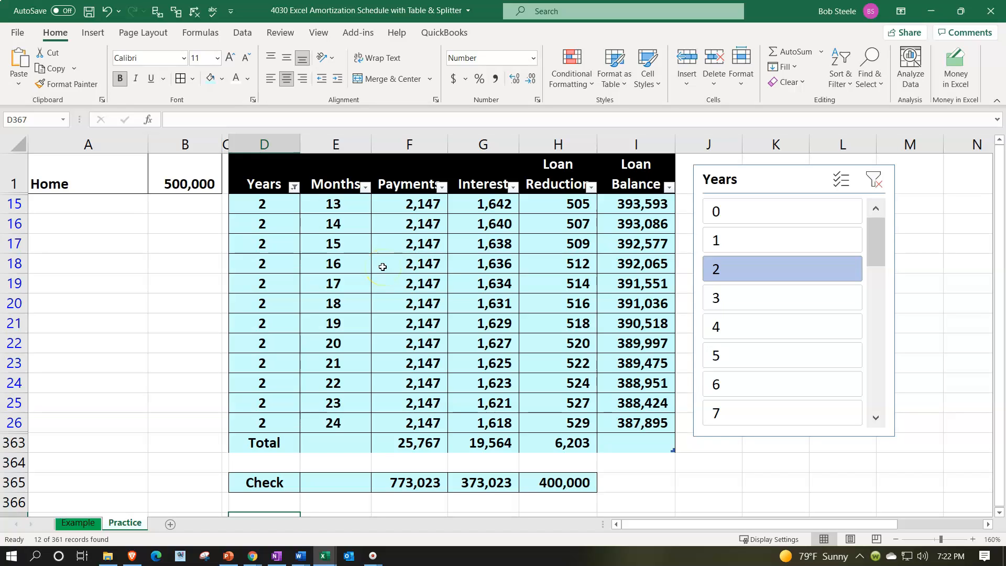
scroll(388, 356, down, 1)
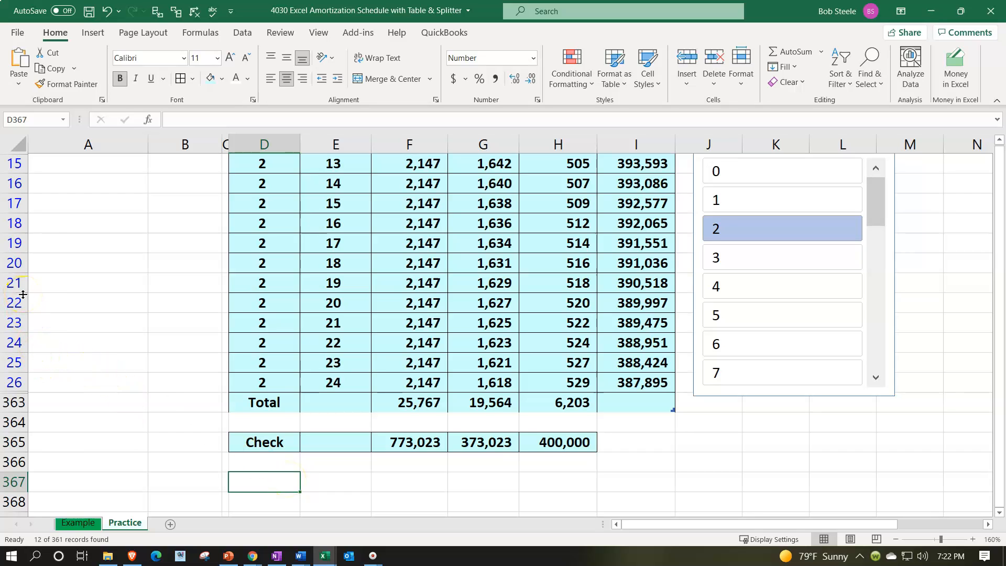
scroll(23, 294, up, 1)
scroll(28, 294, down, 1)
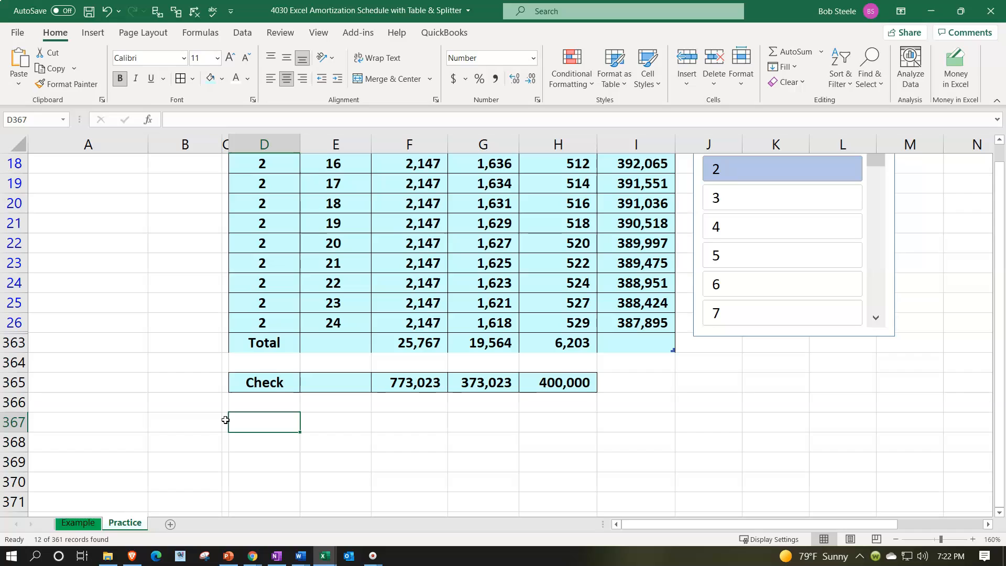
- Enter the headings Year, Payments, Interest, Loan Red and Balance in cells E367:I367 below the Check row
key(Right)
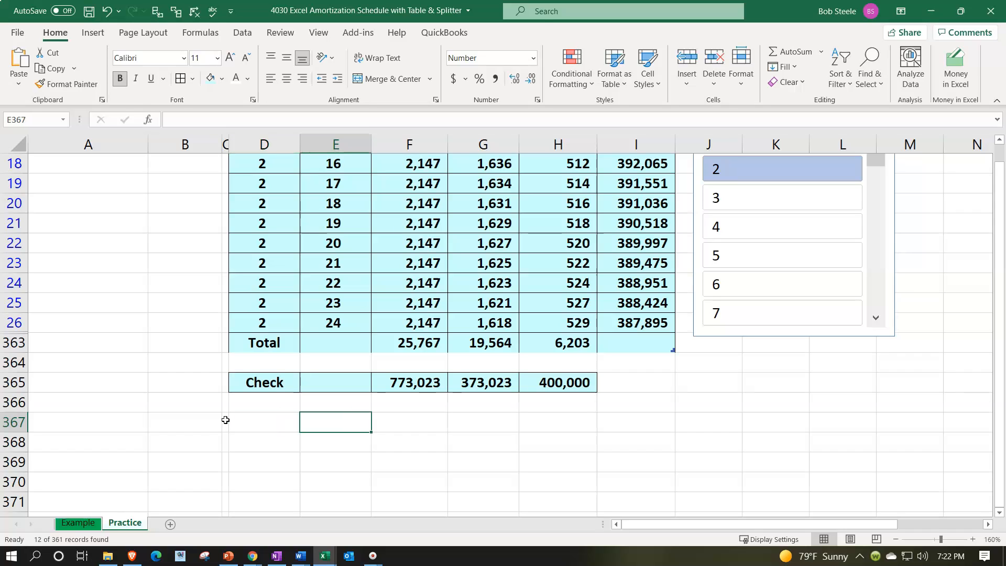
text(YE)
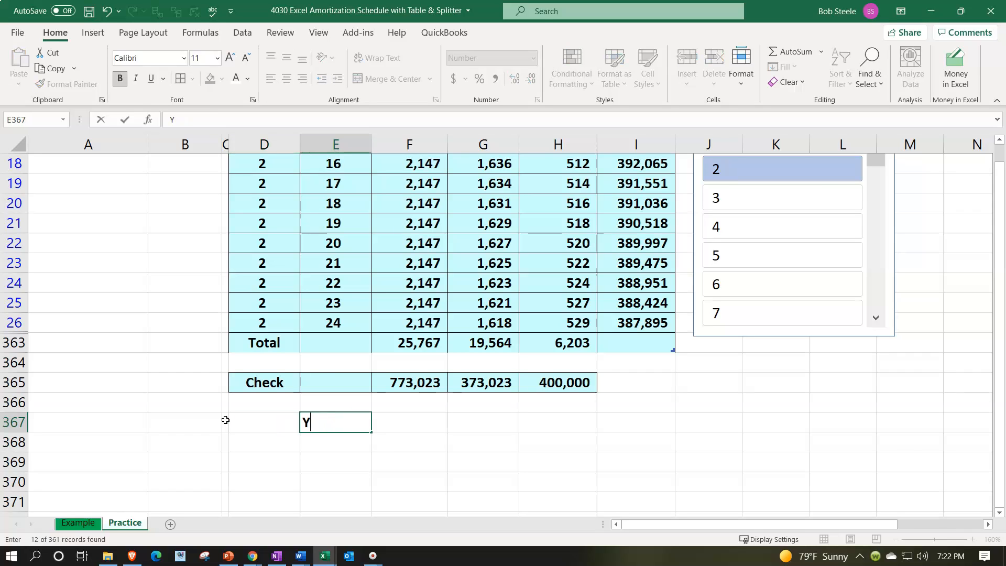
key(Right)
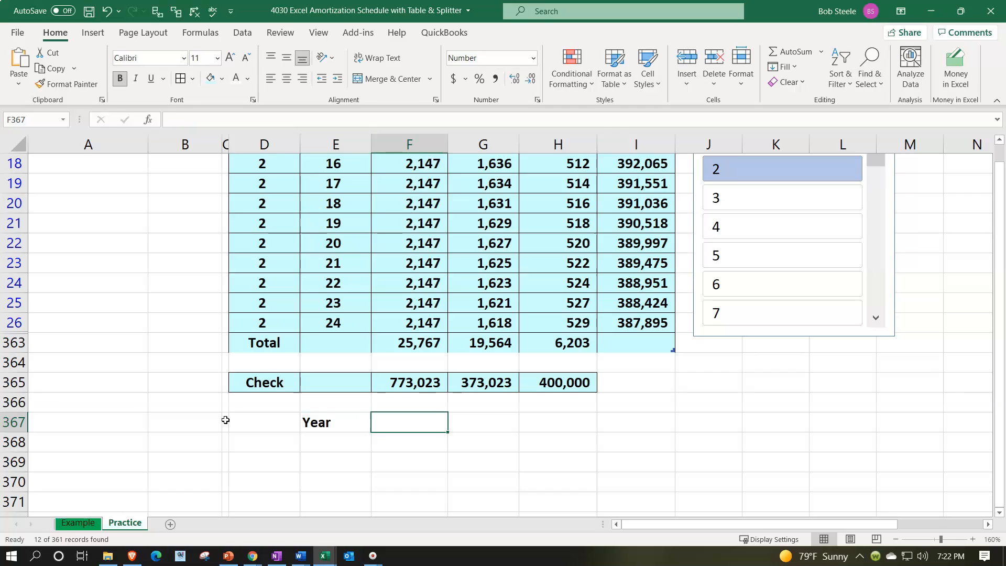
text(Payments)
key(Right)
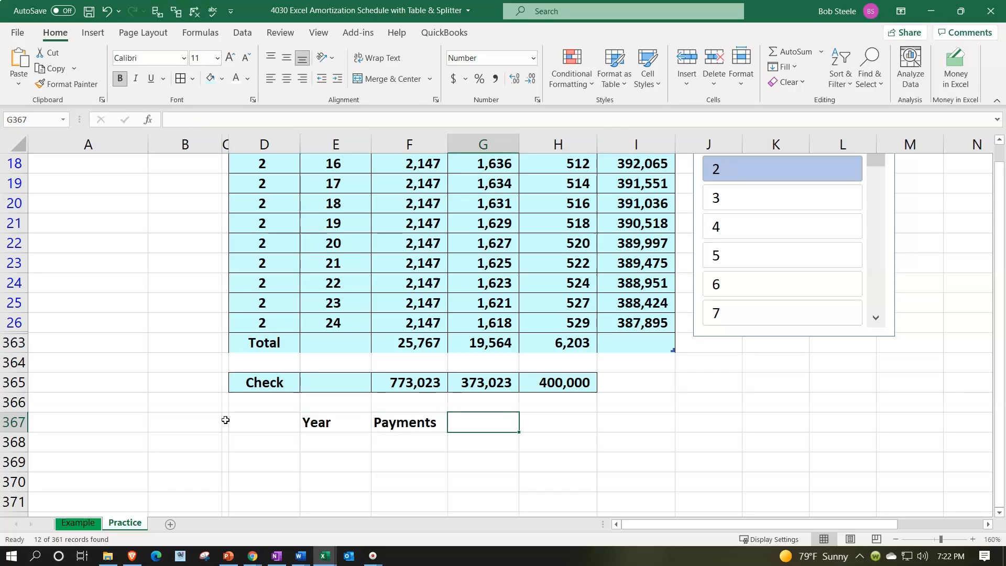
text(Interest)
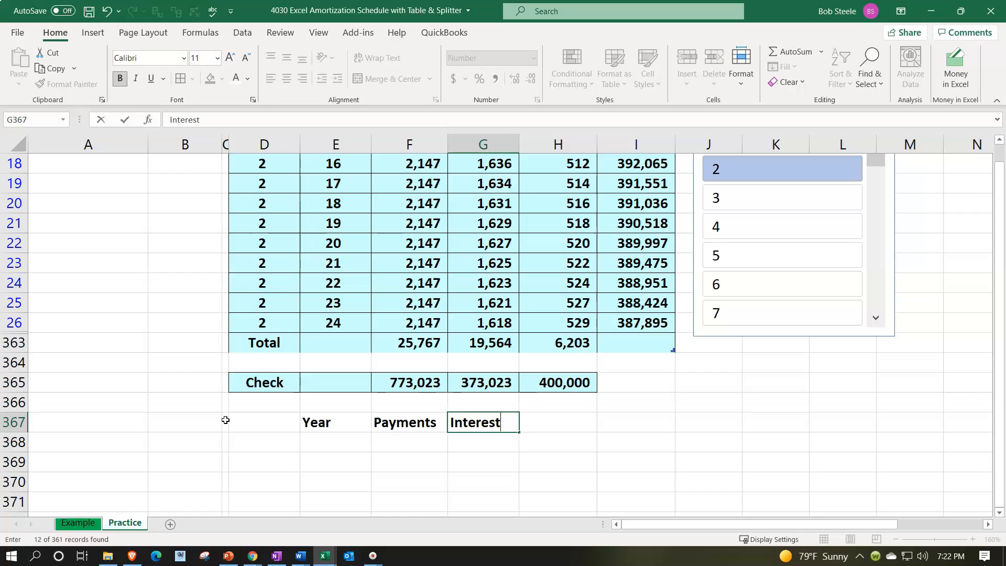
key(Right)
text(L)
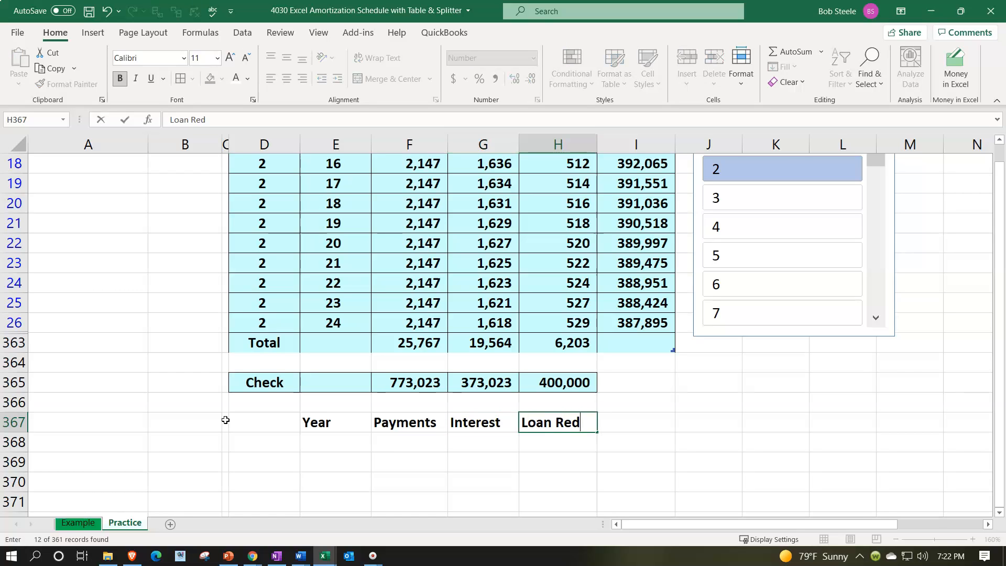
key(Right)
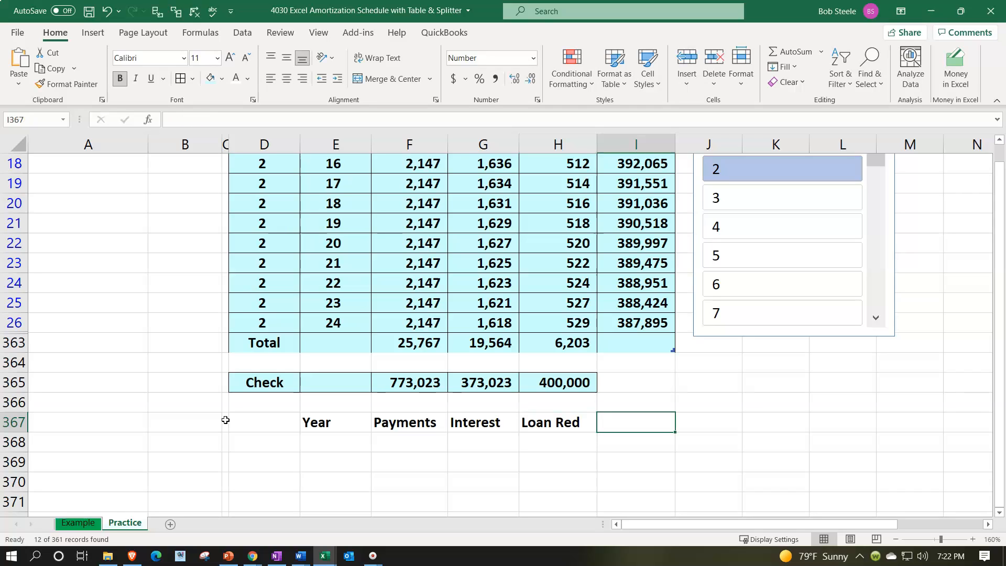
text(Balance)
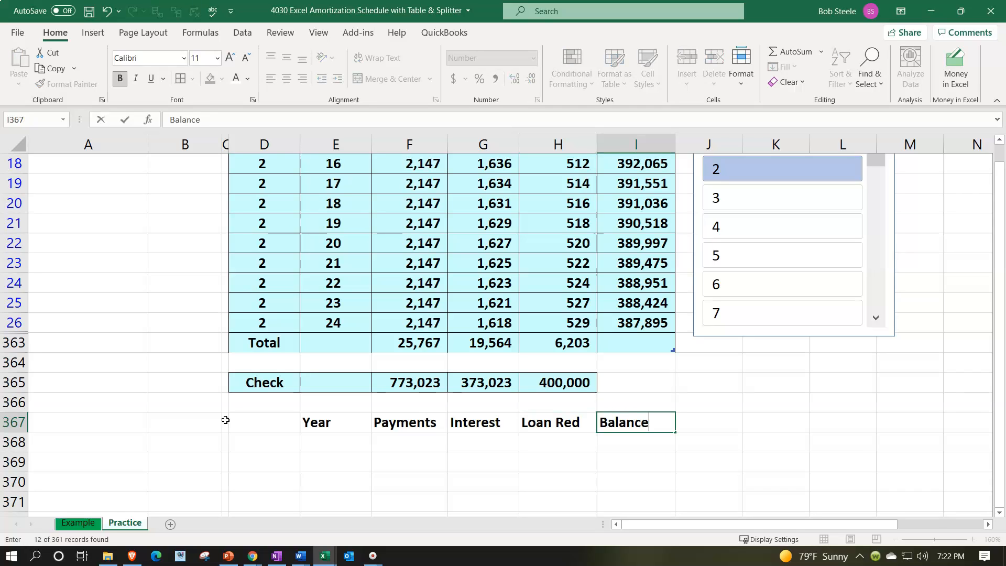
key(Return)
- Format the heading row E367:I367 with black fill, white text and centered alignment
drag(346, 422, 618, 427)
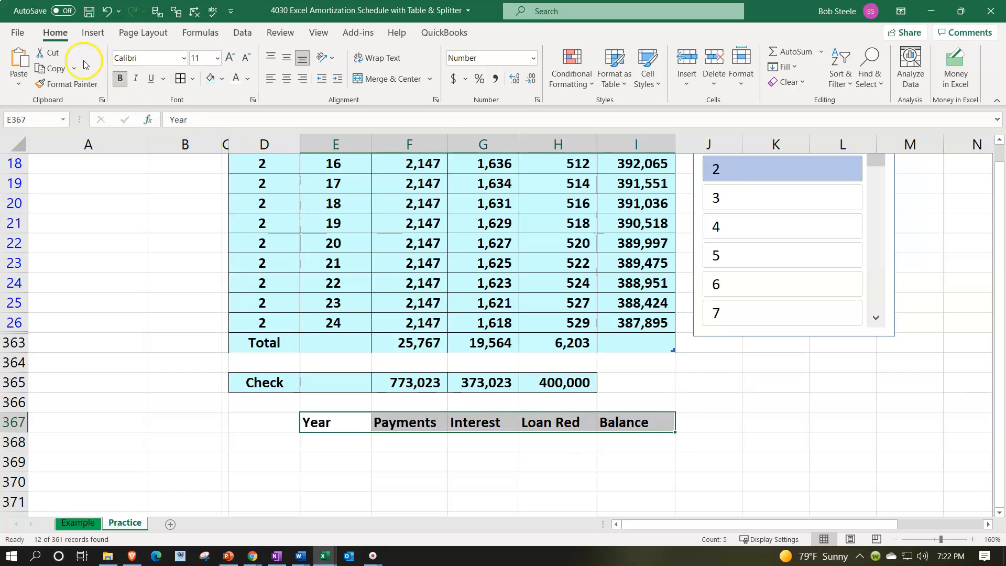
click(223, 79)
click(220, 112)
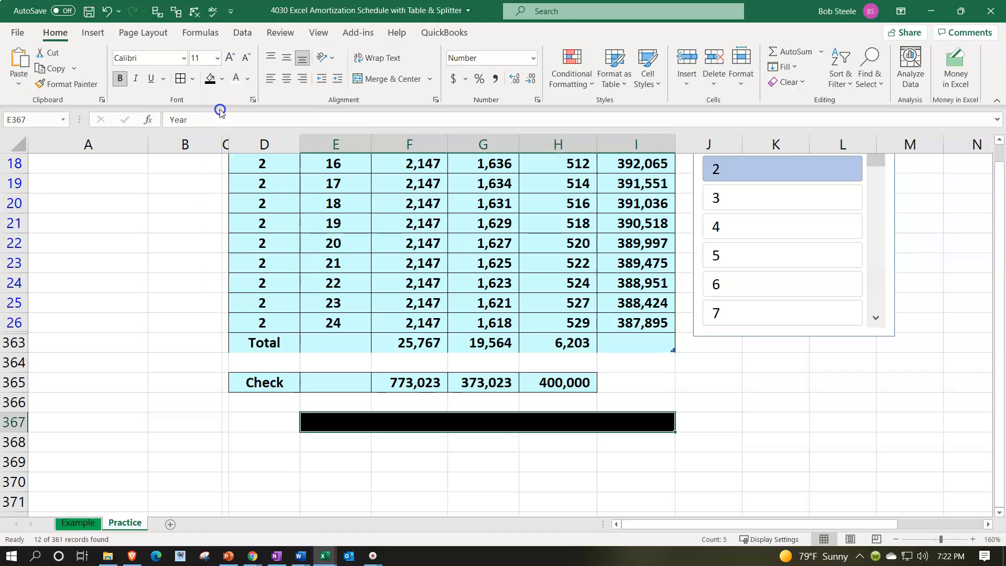
click(233, 79)
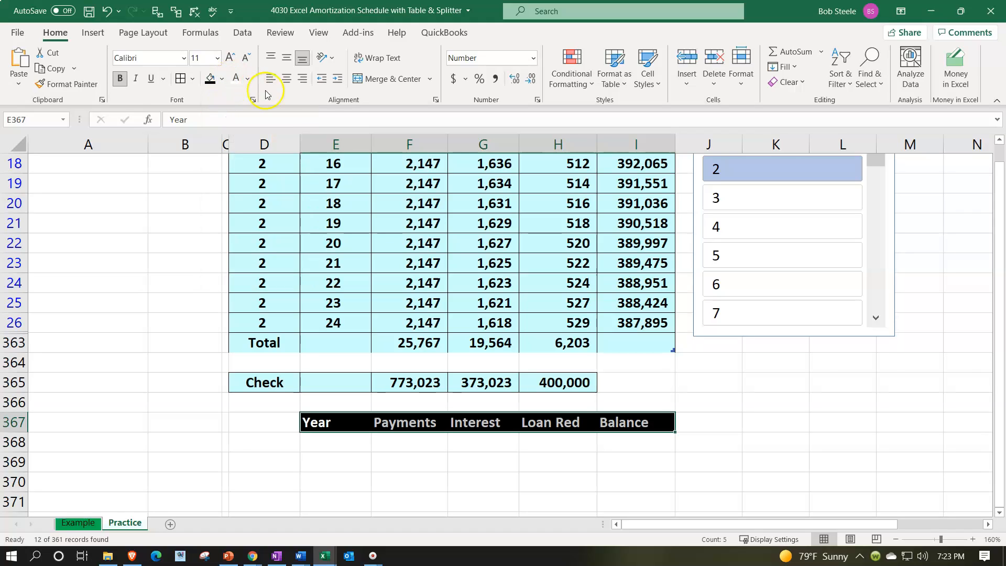
click(286, 79)
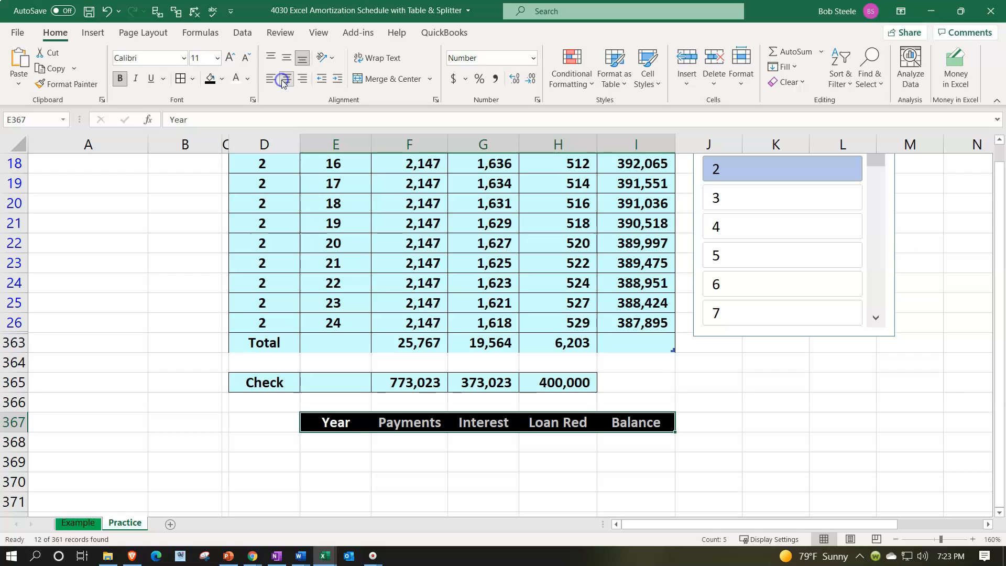
- Fill the Year column from E368 down to E397 with years 1 to 30 and center the numbers
click(330, 436)
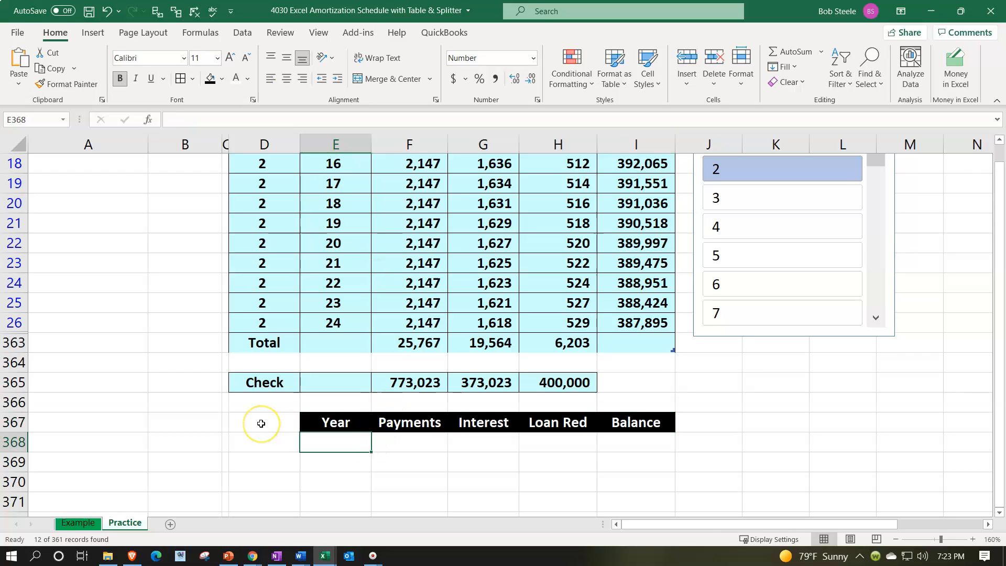
text(1)
key(Return)
text(2)
key(Return)
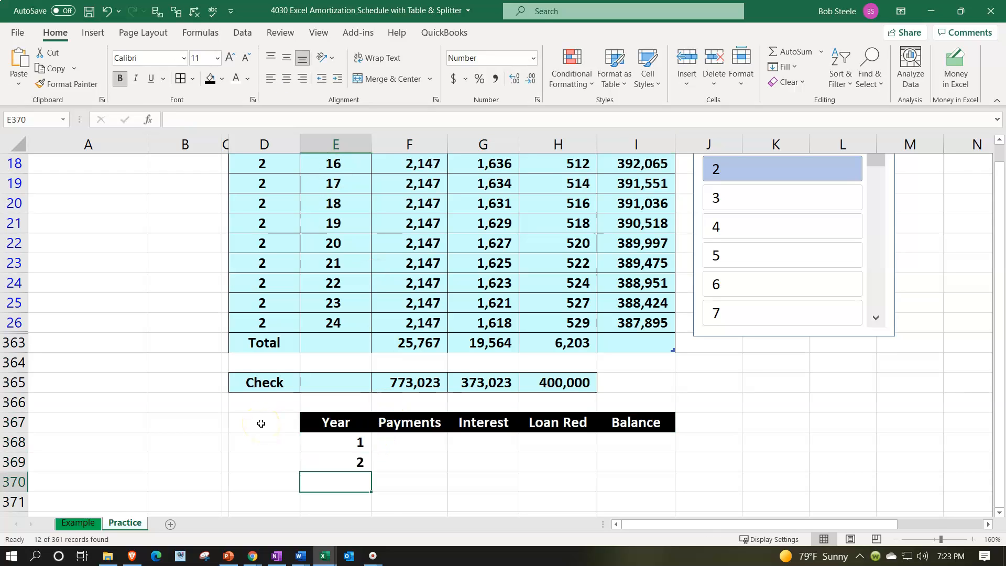
scroll(261, 422, down, 2)
drag(328, 324, 348, 291)
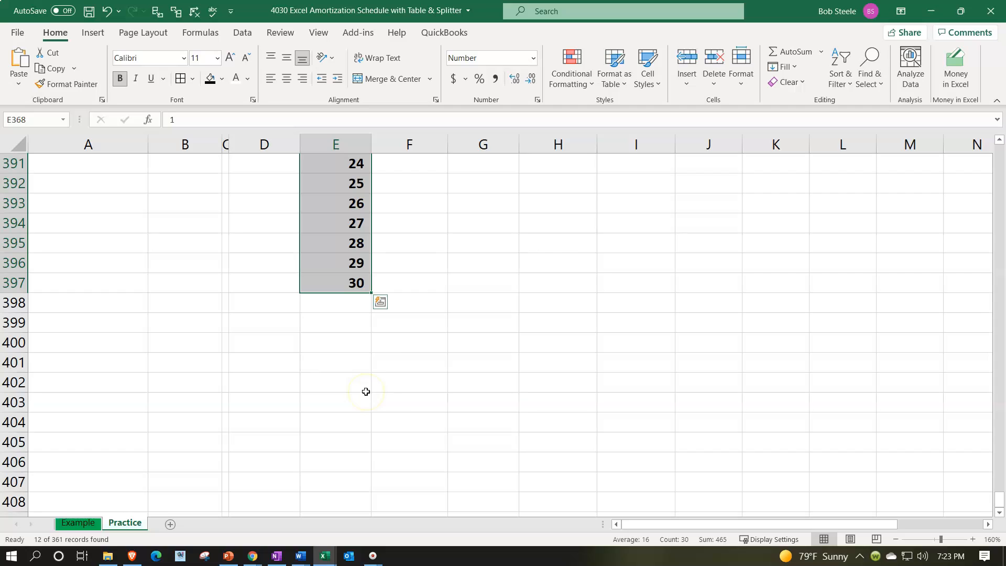
click(287, 78)
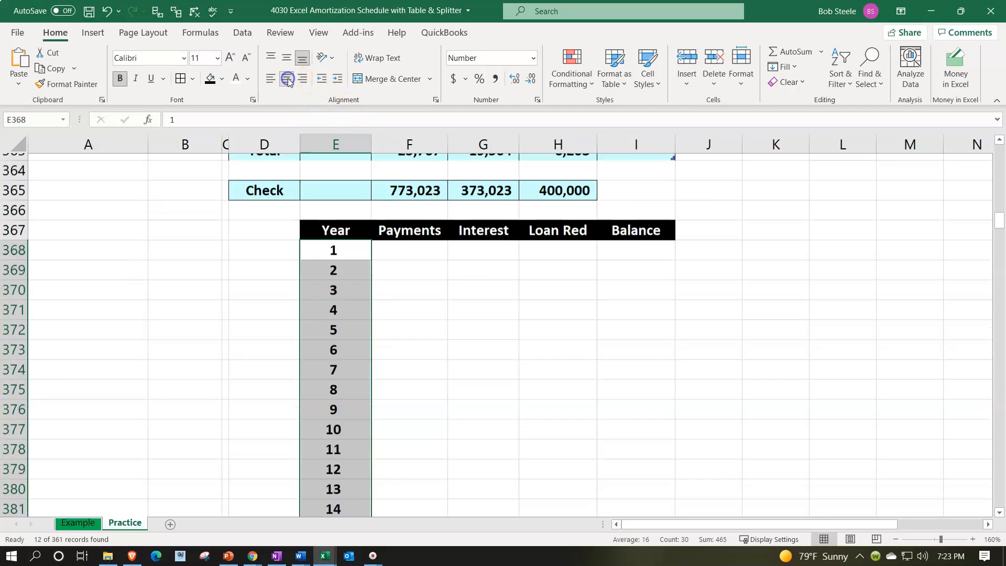
- Filter the schedule to year 1 with the Years slicer, keeping the year 1 Payments cell F368 selected
click(418, 352)
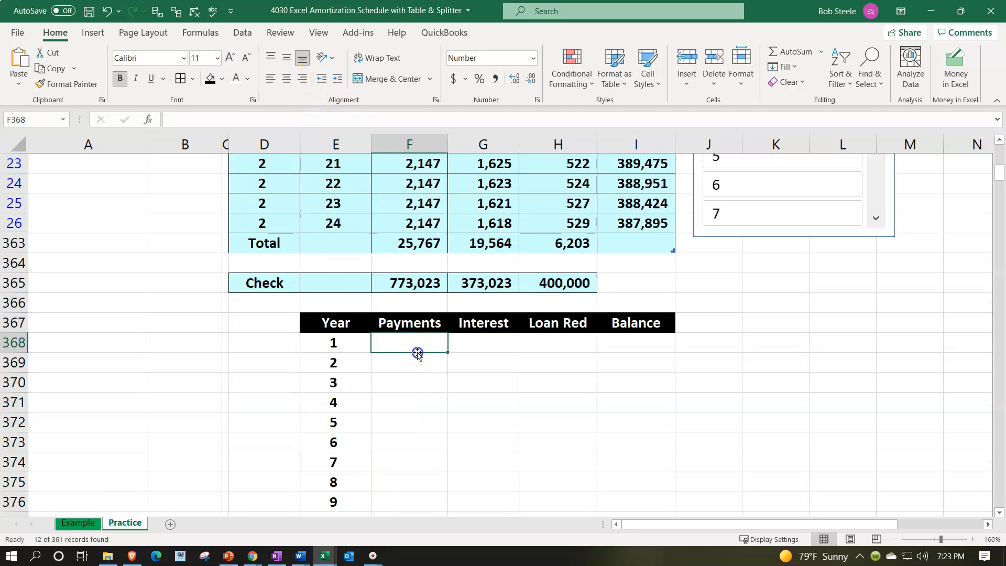
scroll(448, 467, up, 1)
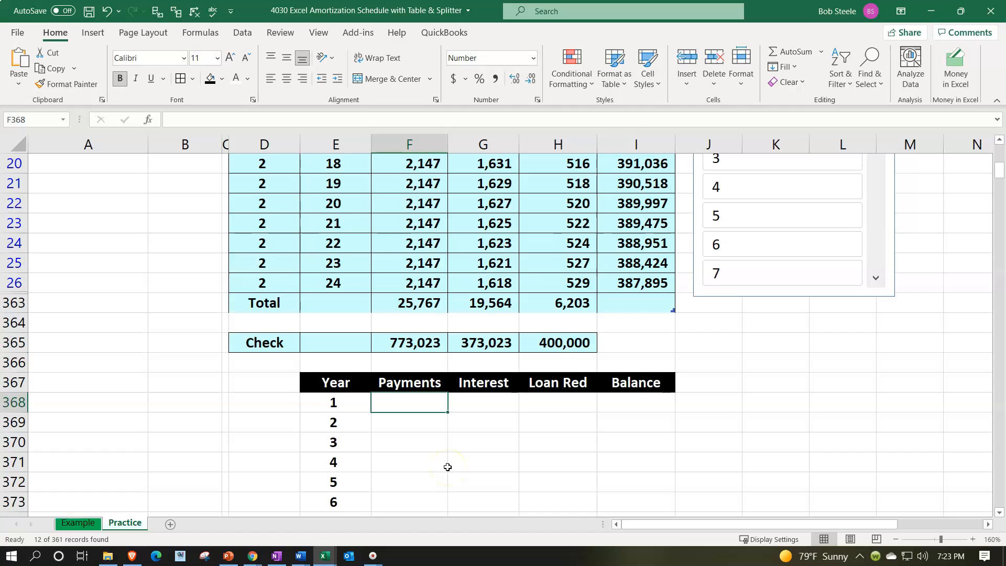
scroll(447, 461, up, 1)
scroll(449, 440, up, 1)
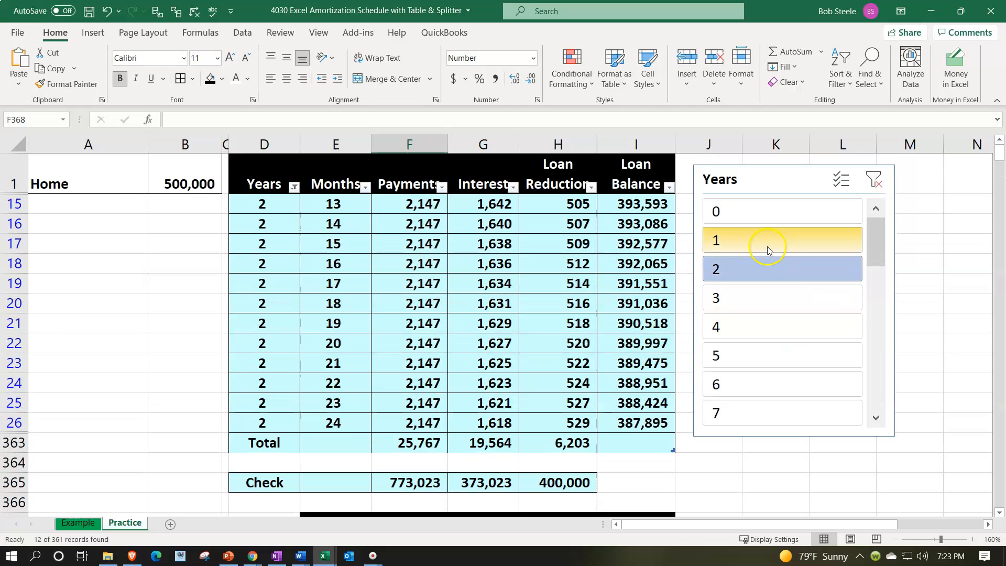
click(767, 246)
scroll(673, 325, down, 2)
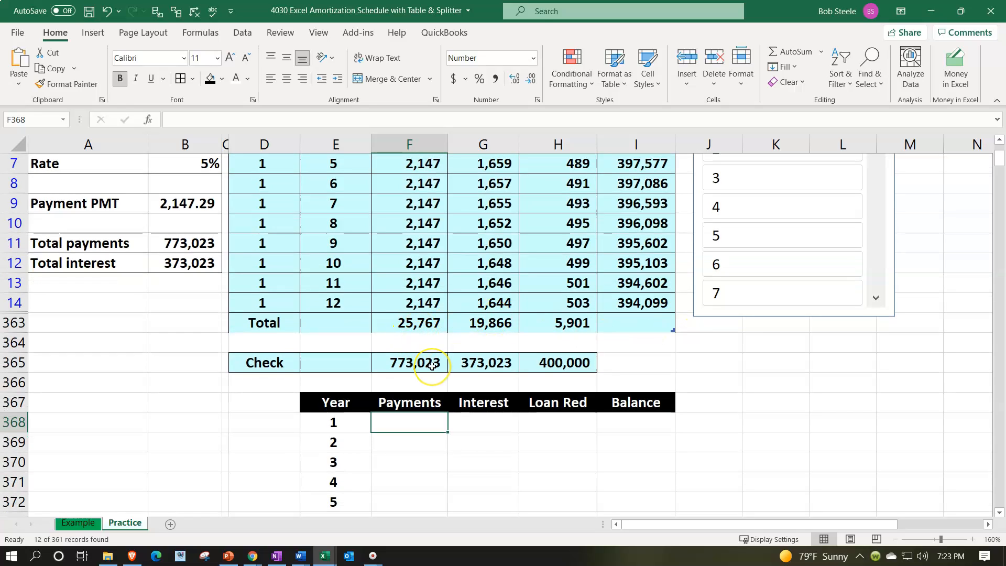
- Link the year 1 Payments cell F368 to the schedule's Payments total in F363
text(=)
key(Up)
key(Up)
key(Up)
key(Up)
key(Up)
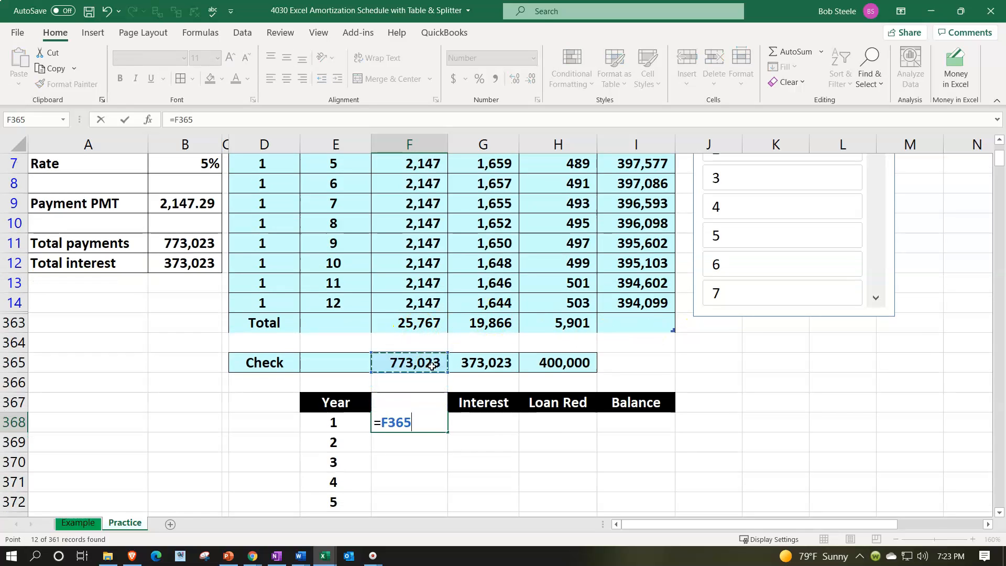
key(Return)
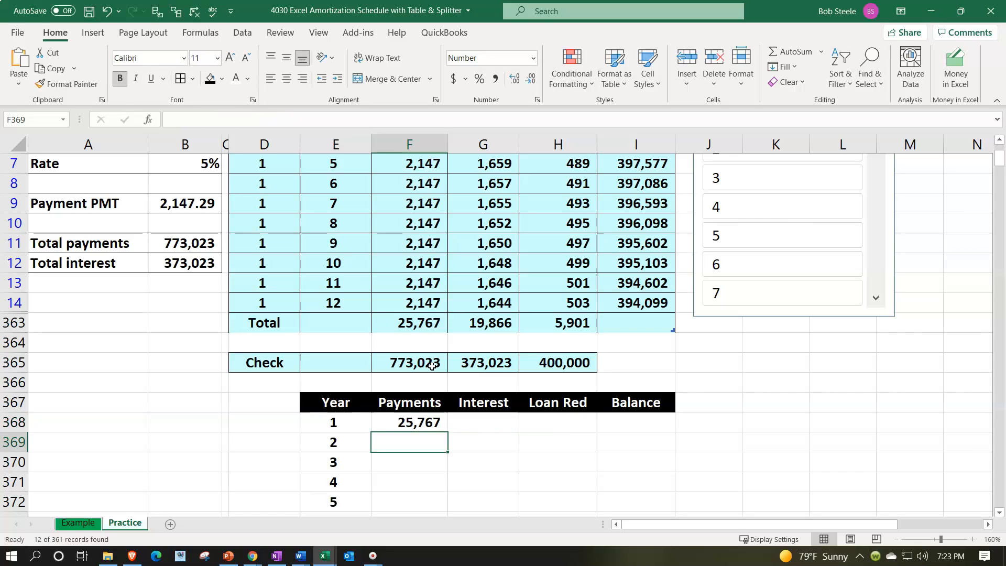
- Switch the Years slicer to year 2 and back to year 1 to check the linked payments figure
scroll(432, 366, up, 1)
click(738, 209)
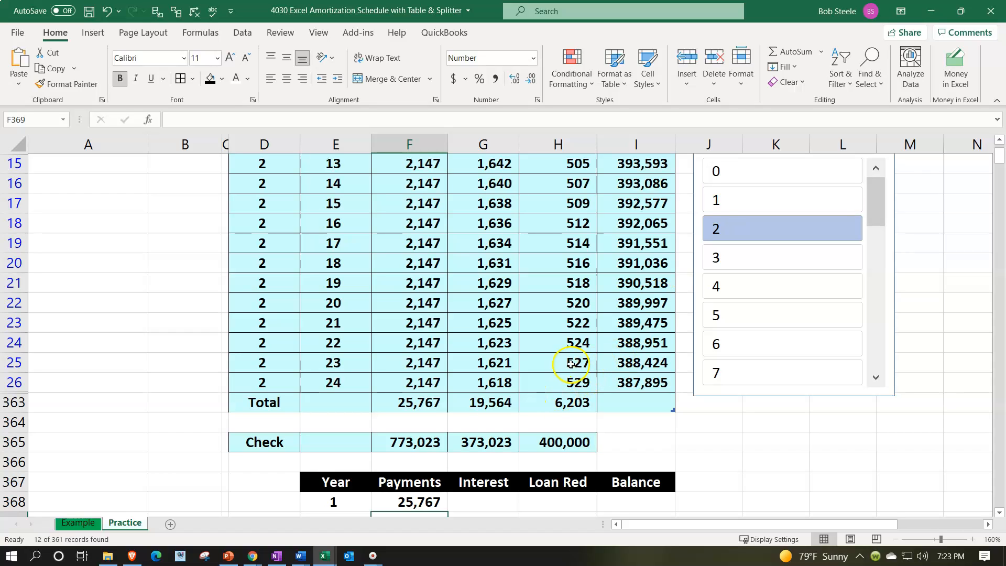
click(726, 200)
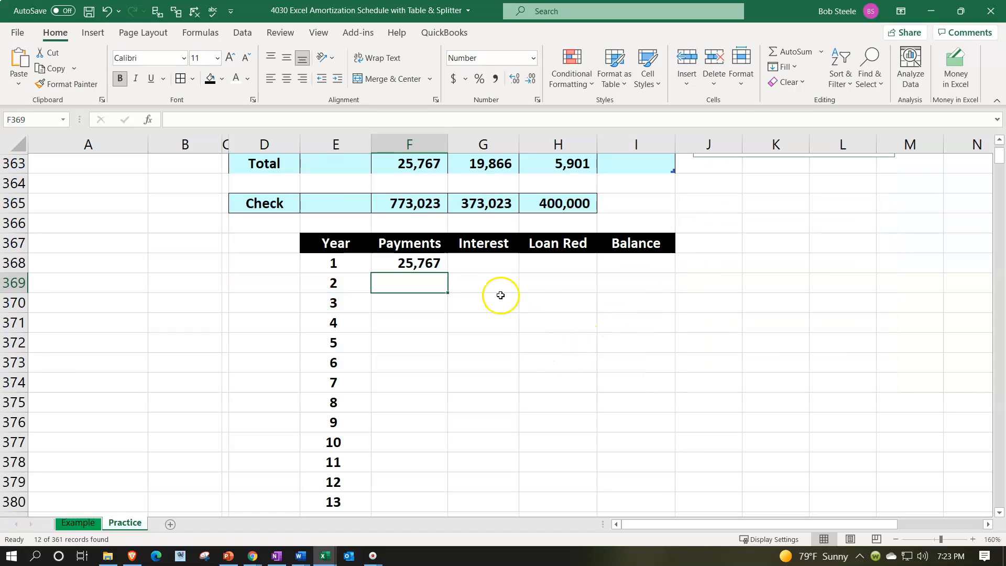
- Link the year 1 Interest cell G368 to the schedule's Interest total in G363
click(482, 263)
scroll(494, 386, up, 1)
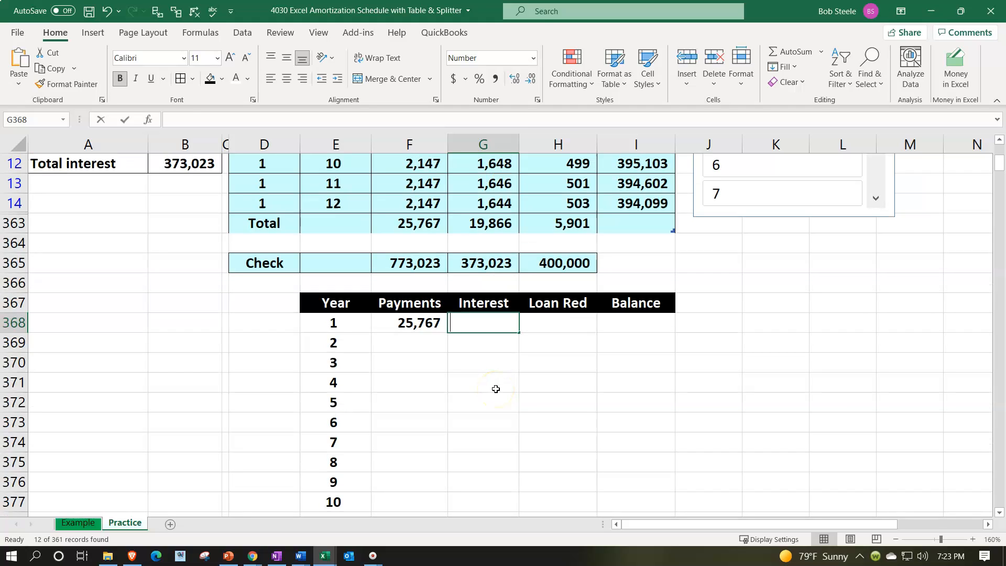
text(=)
key(Up)
key(Up)
key(Up)
key(Up)
key(Up)
key(Return)
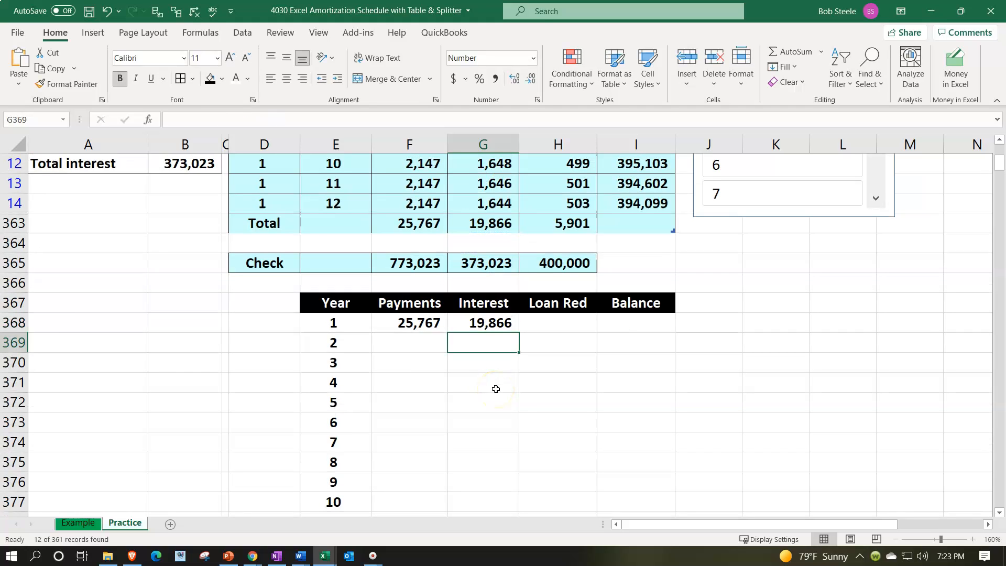
- Switch the Years slicer to year 2 and back to year 1 to check how the linked interest figure responds
scroll(495, 389, up, 3)
click(733, 230)
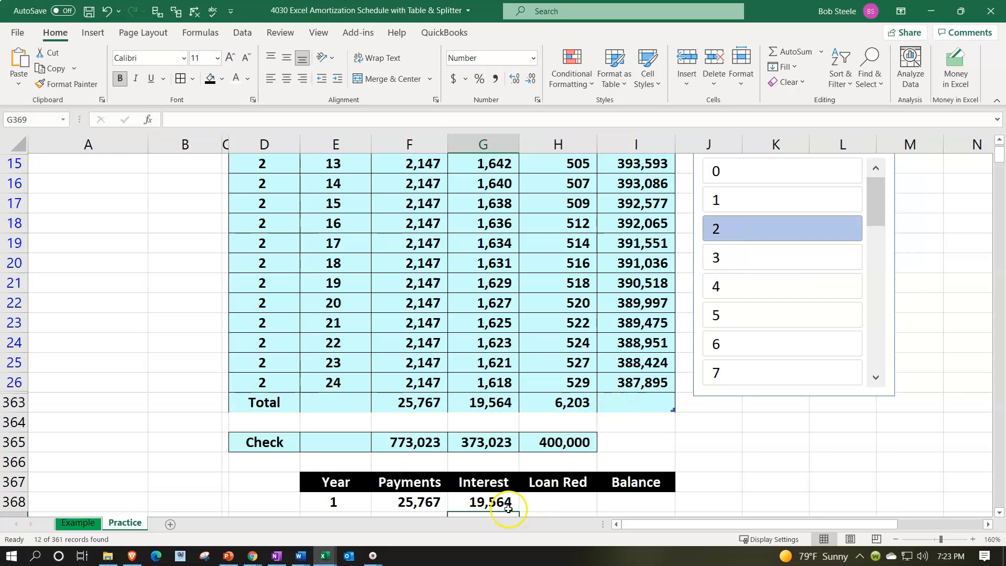
click(741, 199)
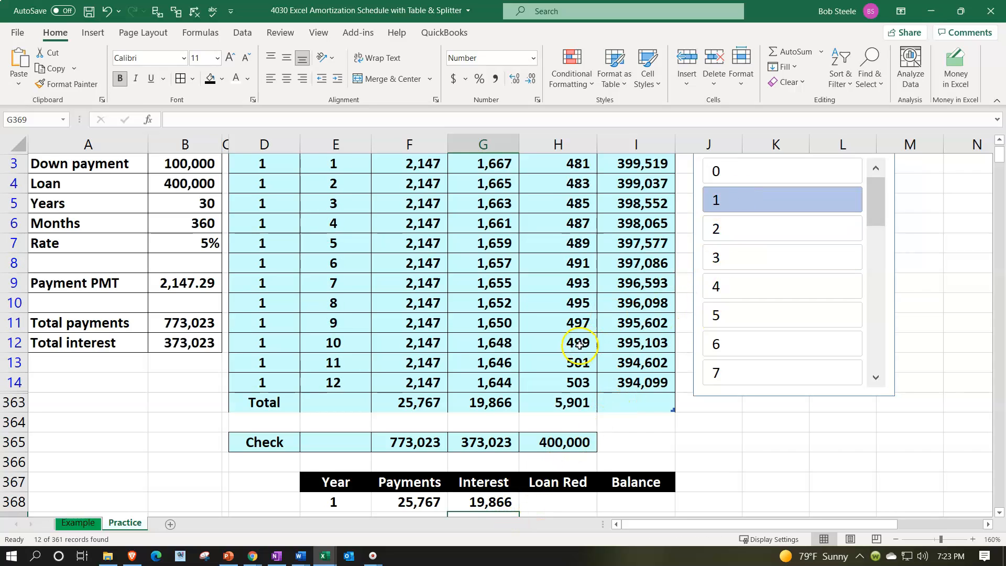
scroll(560, 419, down, 1)
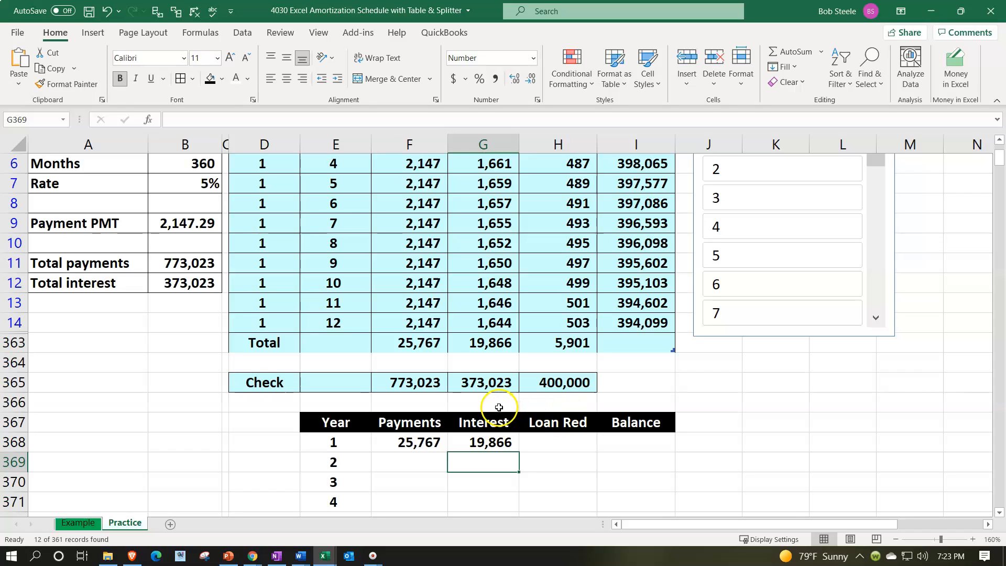
- Copy the year 1 totals for Payments, Interest and Loan Reduction in F363:H363
drag(419, 348, 540, 346)
right_click(540, 347)
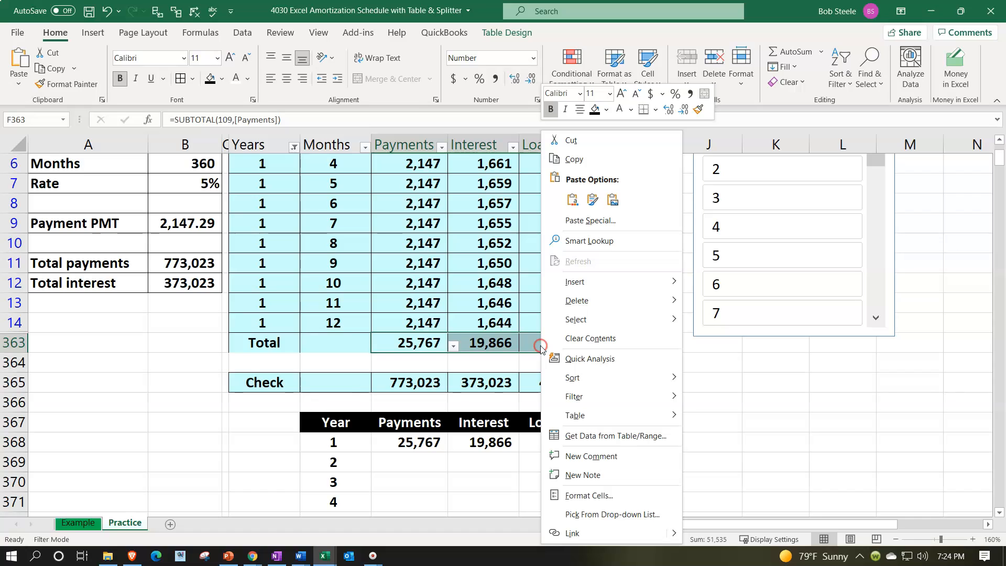
click(570, 158)
- Move the Years slicer down so that it starts beside row 9, closer to the yearly summary
scroll(725, 247, up, 1)
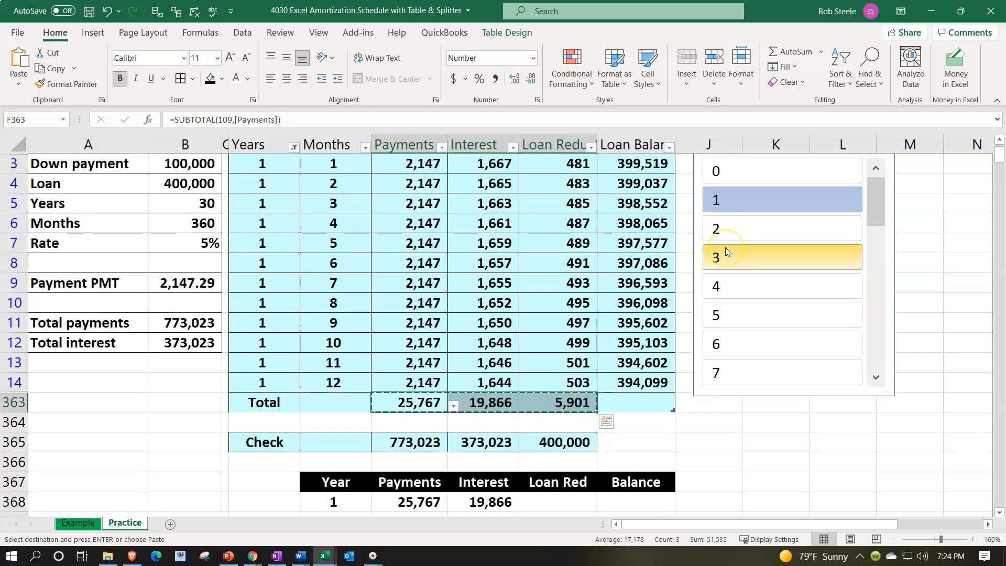
scroll(725, 248, up, 1)
drag(756, 180, 742, 316)
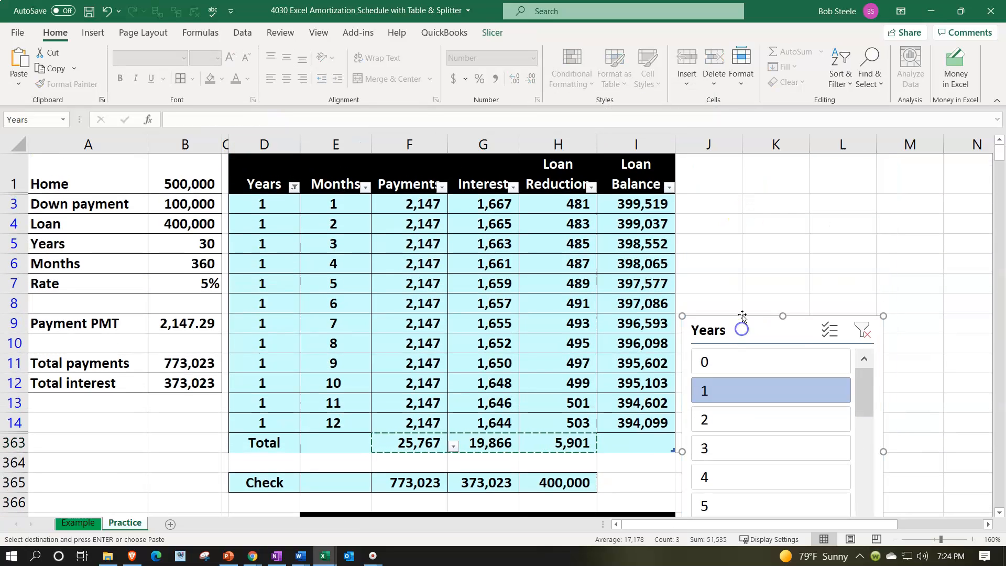
scroll(743, 316, down, 2)
scroll(744, 314, up, 2)
click(910, 303)
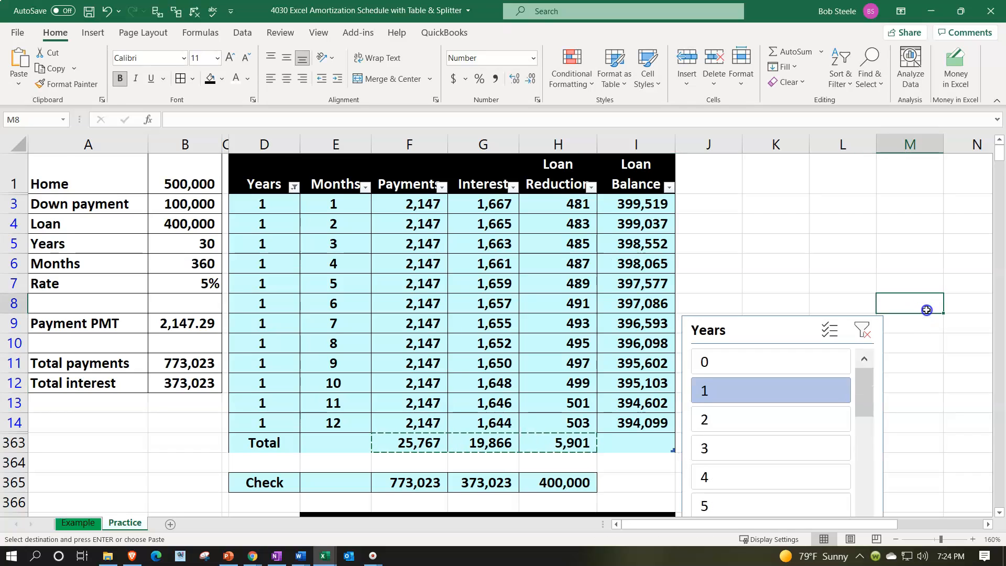
- Paste the copied year 1 totals as values into the yearly summary's F368:H368 and inspect the Payments cell's content
scroll(891, 315, down, 3)
click(417, 361)
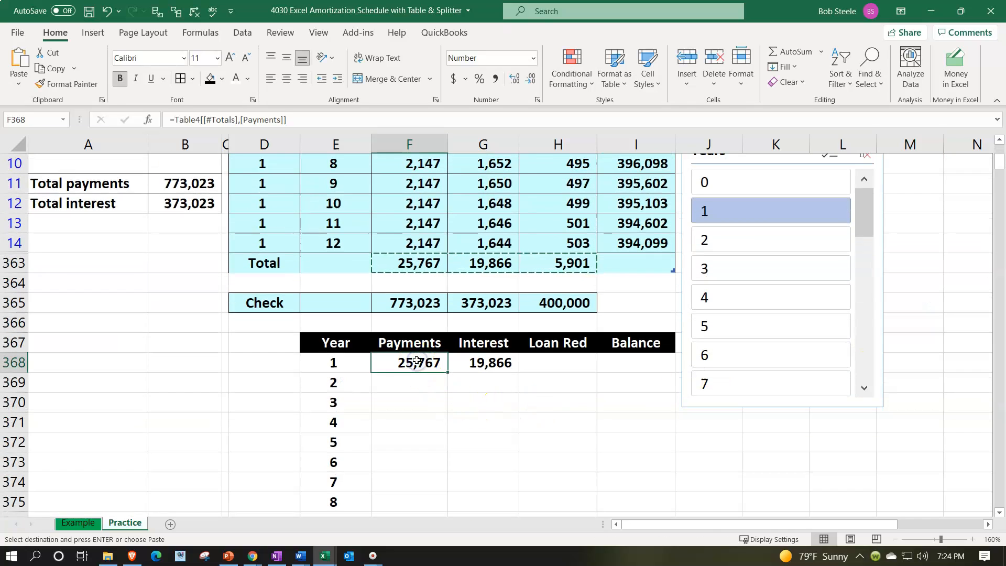
right_click(417, 361)
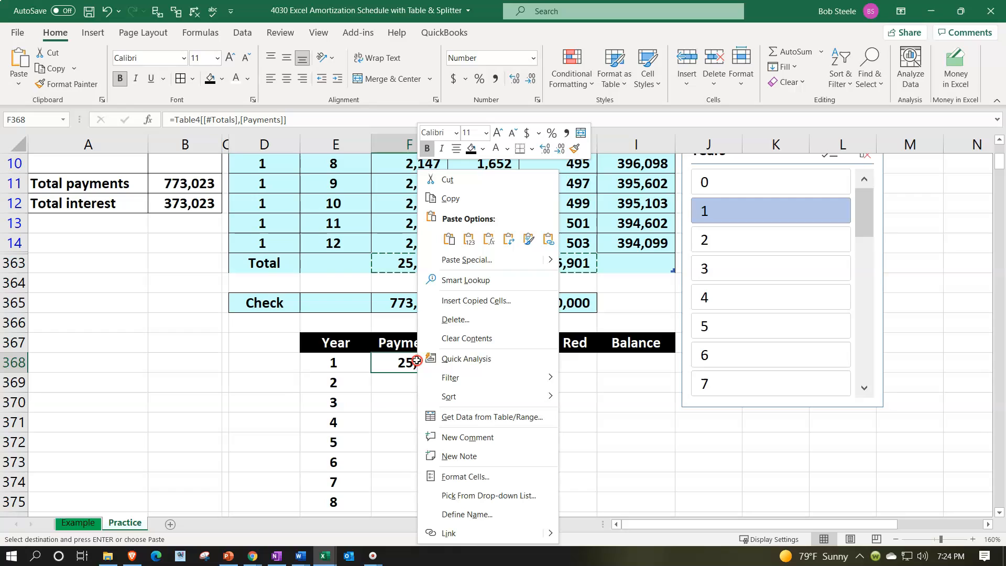
click(477, 245)
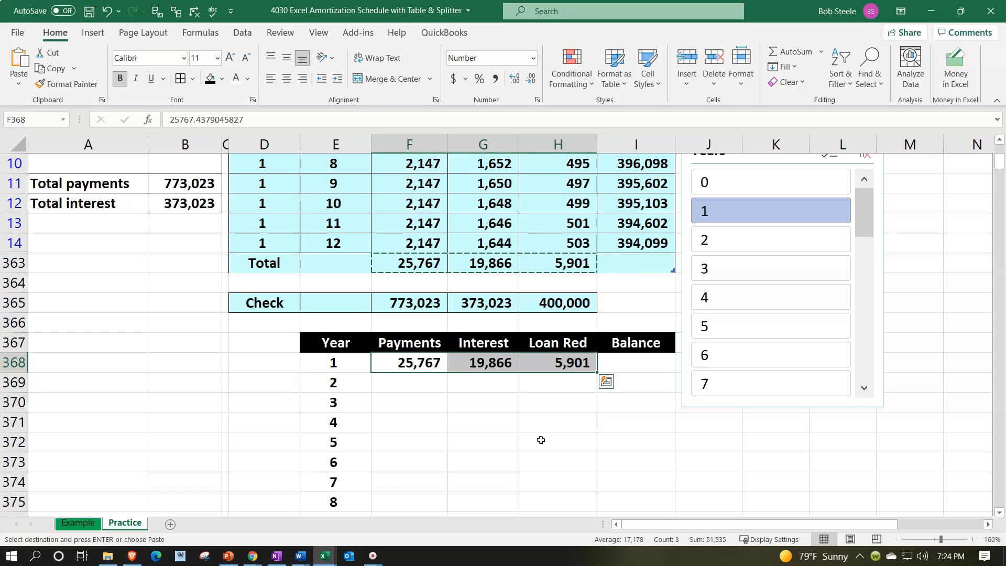
key(F2)
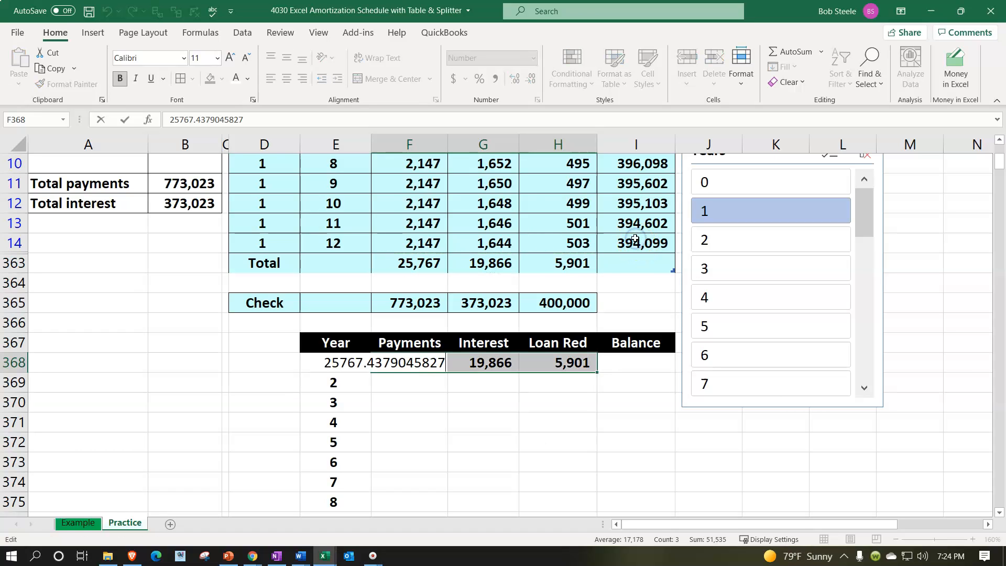
- Copy the year 1 ending loan balance from I14 and paste it as a value into the summary's Balance cell I368
click(635, 239)
right_click(635, 239)
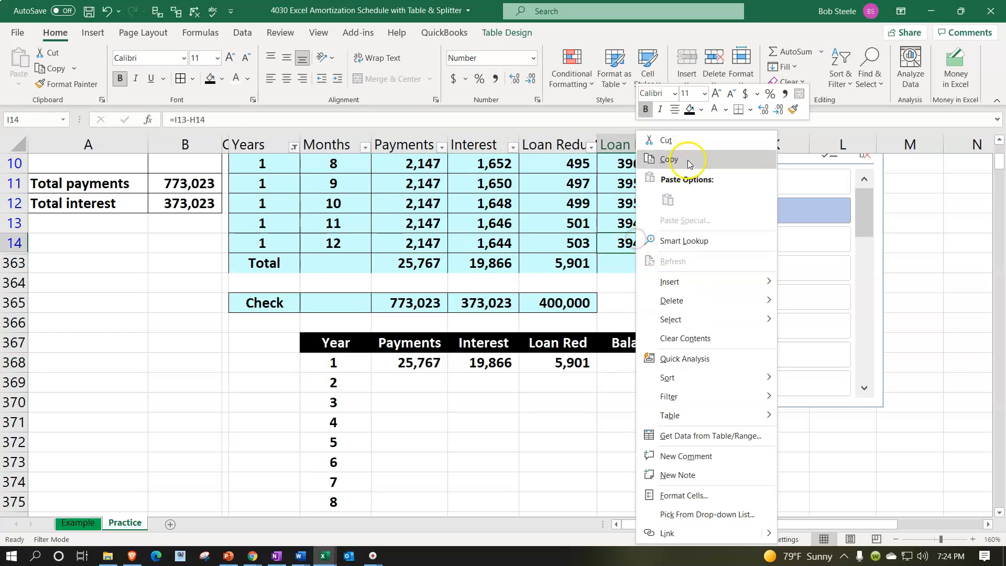
click(651, 159)
click(648, 359)
right_click(640, 360)
click(692, 240)
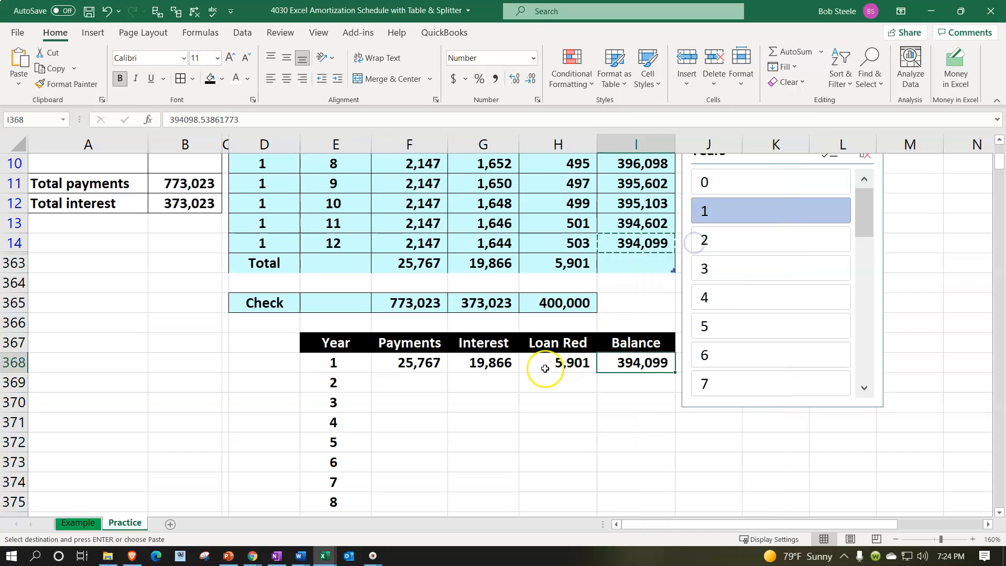
double_click(506, 362)
key(Return)
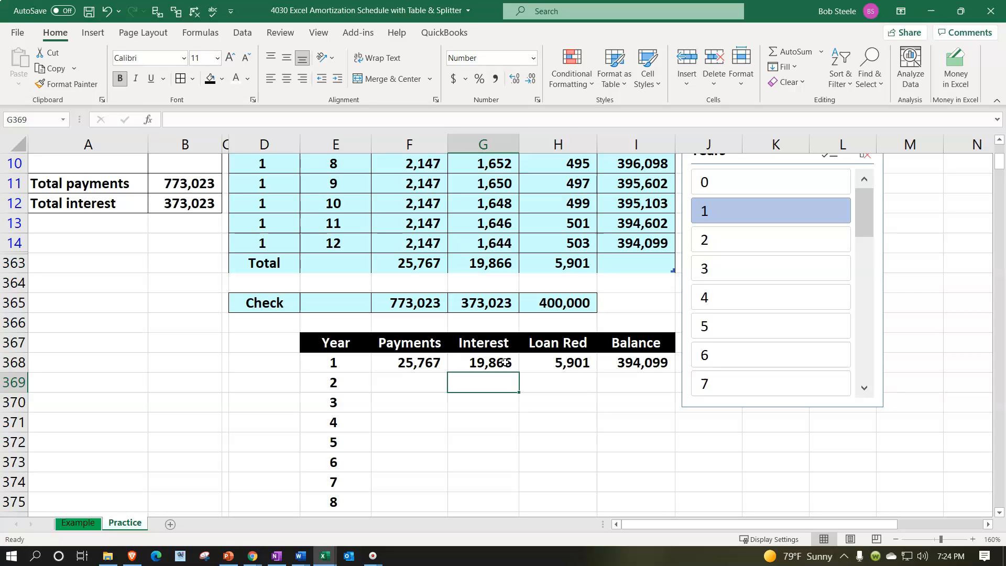
- Filter the schedule to year 2 and paste its Payments, Interest and Loan Reduction totals as values into F369:H369
scroll(269, 414, up, 3)
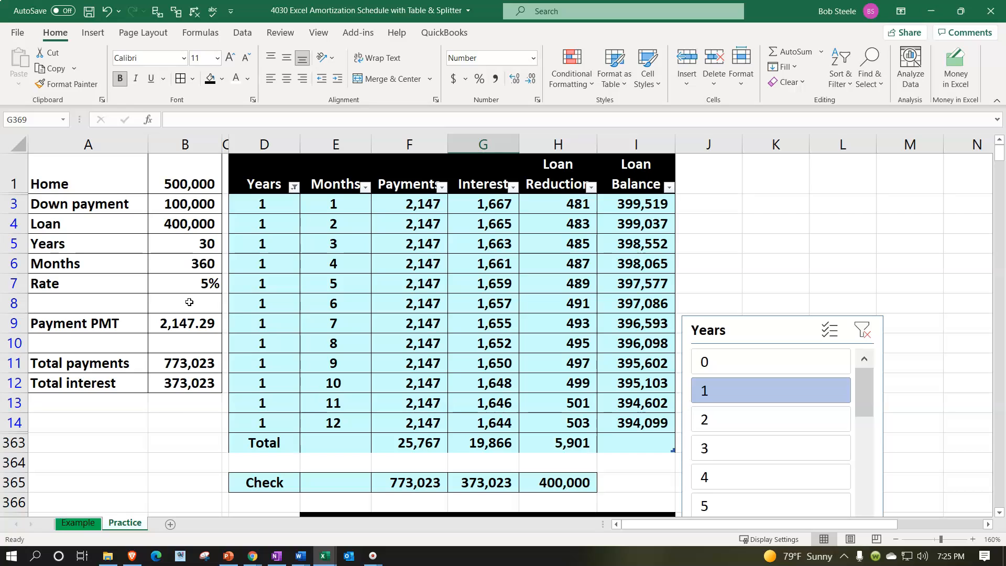
scroll(190, 302, down, 3)
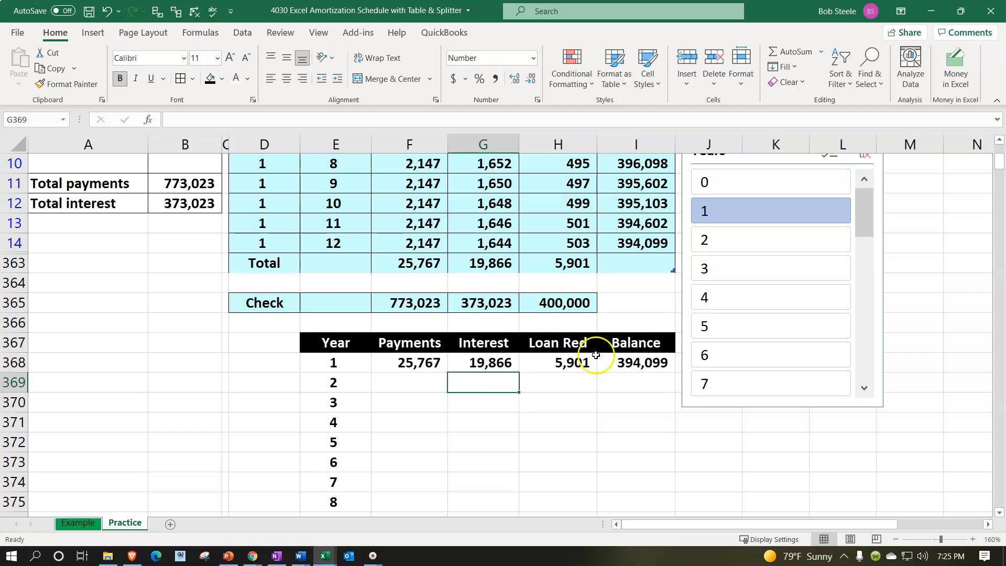
click(740, 246)
scroll(459, 462, down, 1)
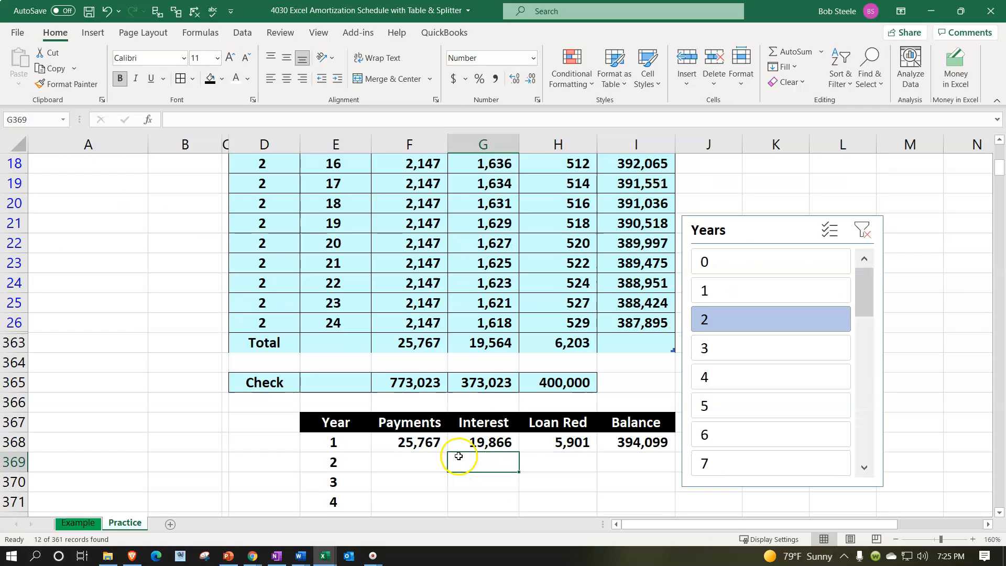
drag(425, 343, 555, 345)
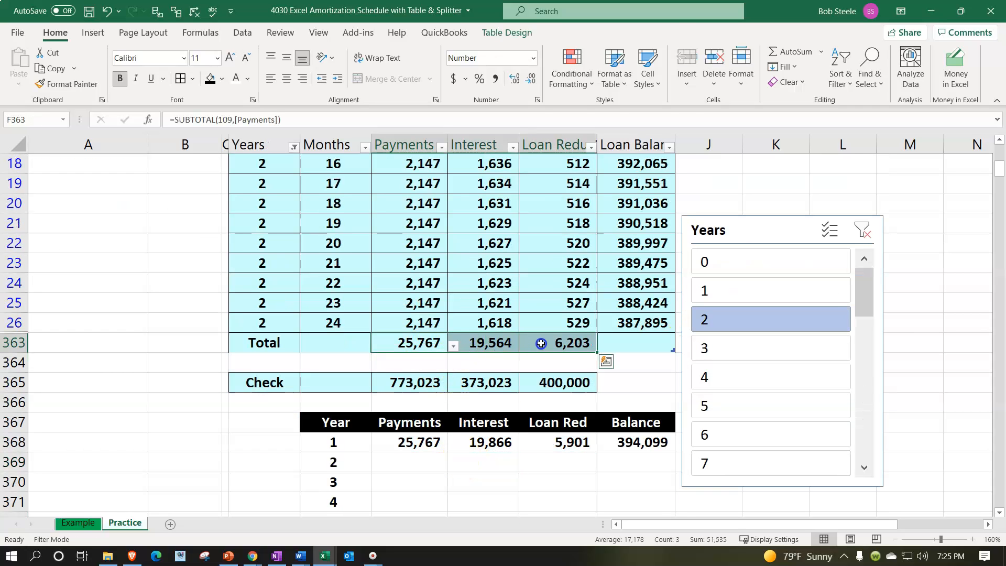
right_click(547, 344)
click(565, 158)
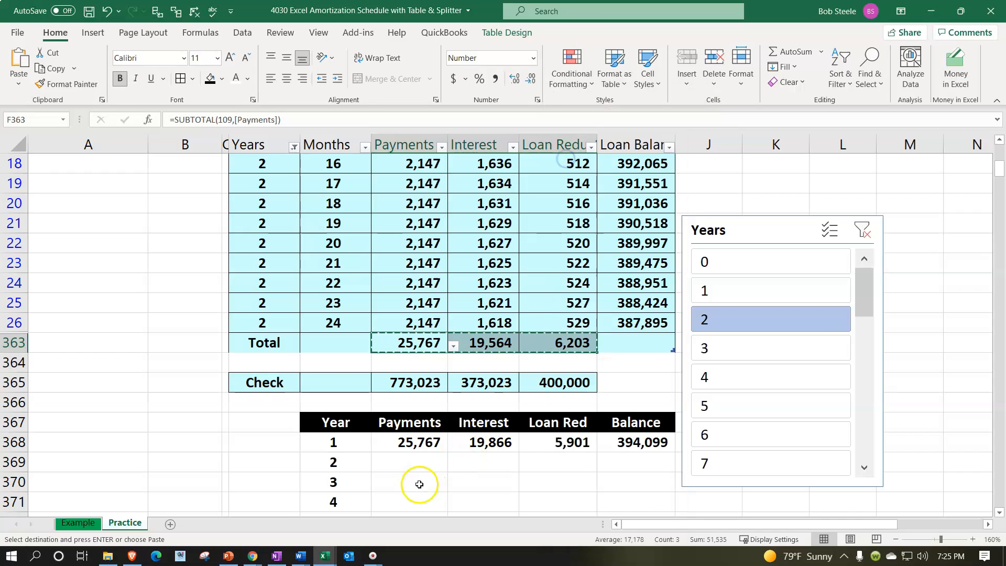
click(416, 461)
right_click(417, 460)
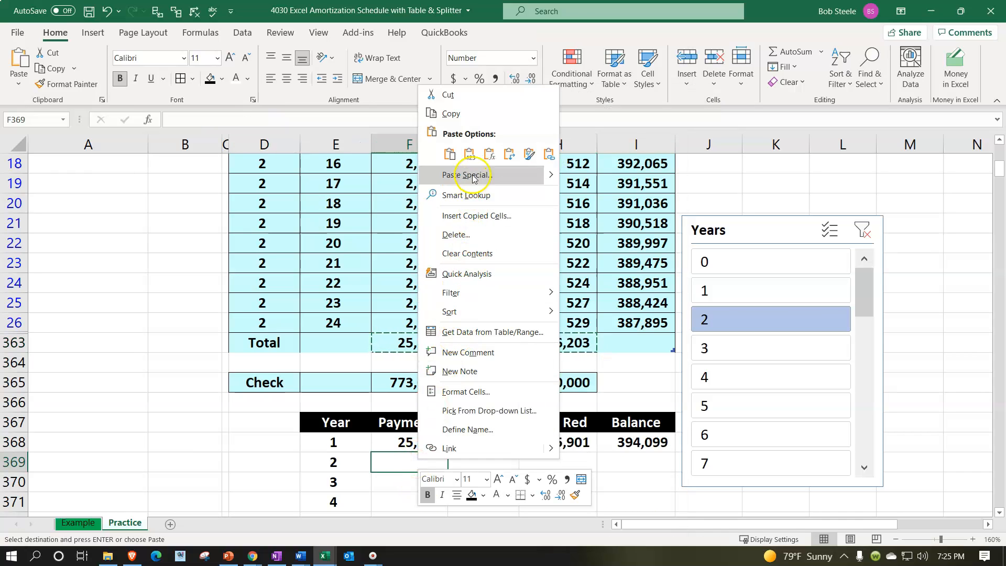
click(468, 154)
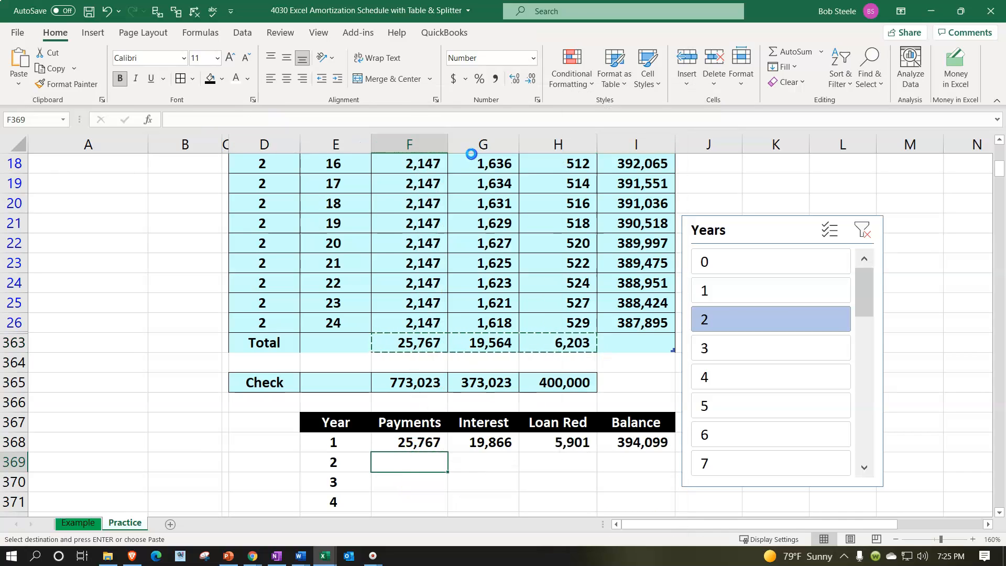
- Calculate the year 2 balance in I369 with the formula =I368-H369
click(635, 455)
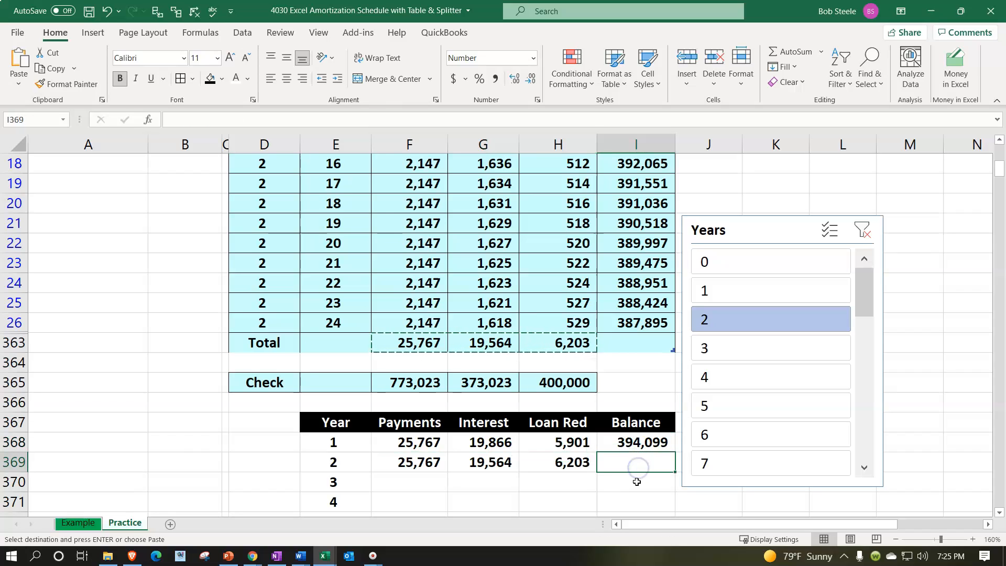
text(=)
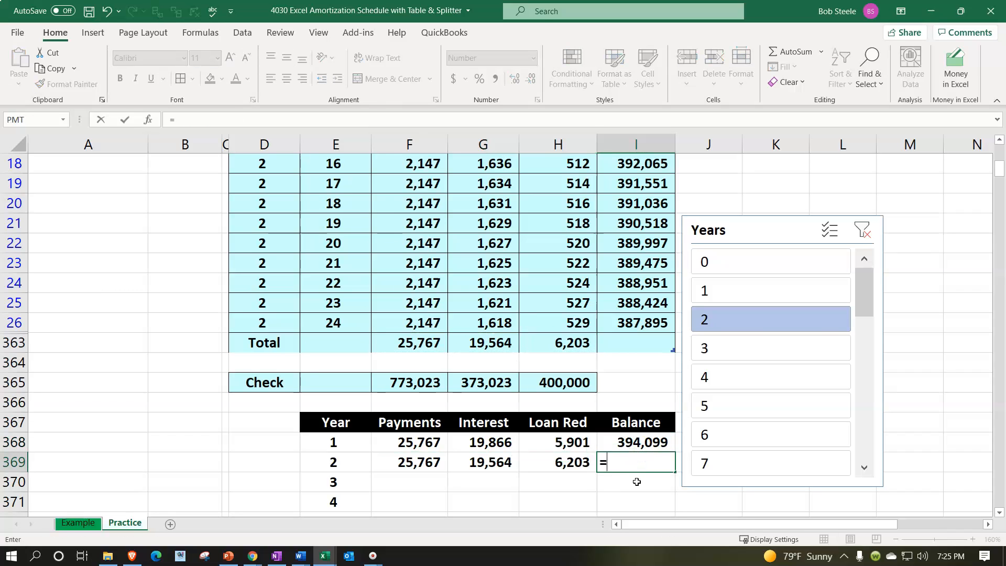
key(Up)
text(-)
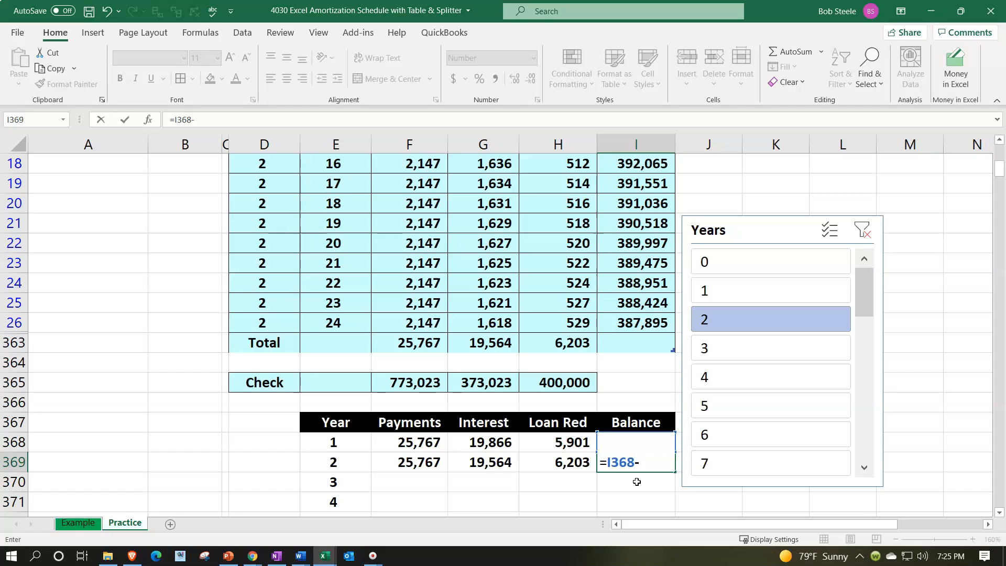
key(Left)
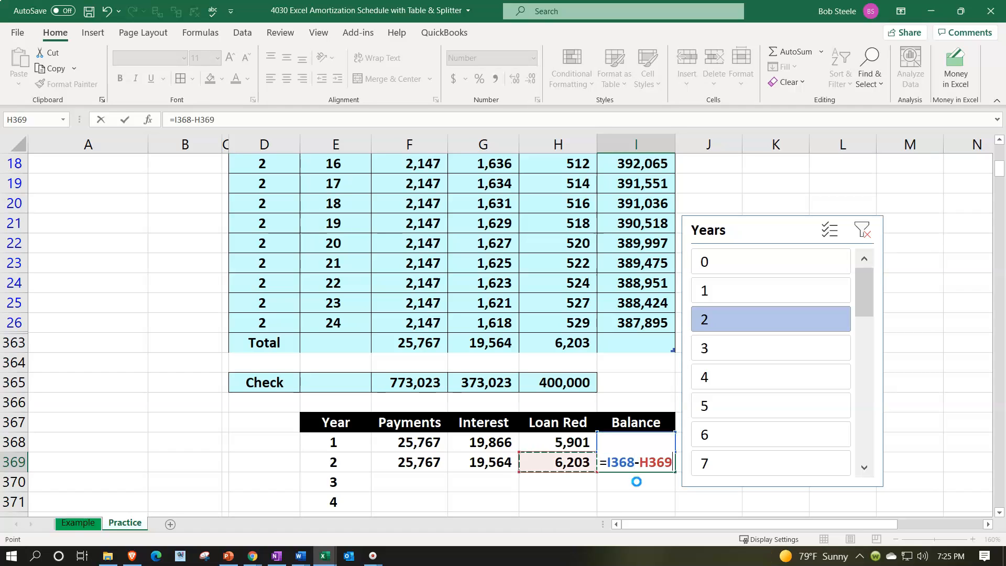
key(Return)
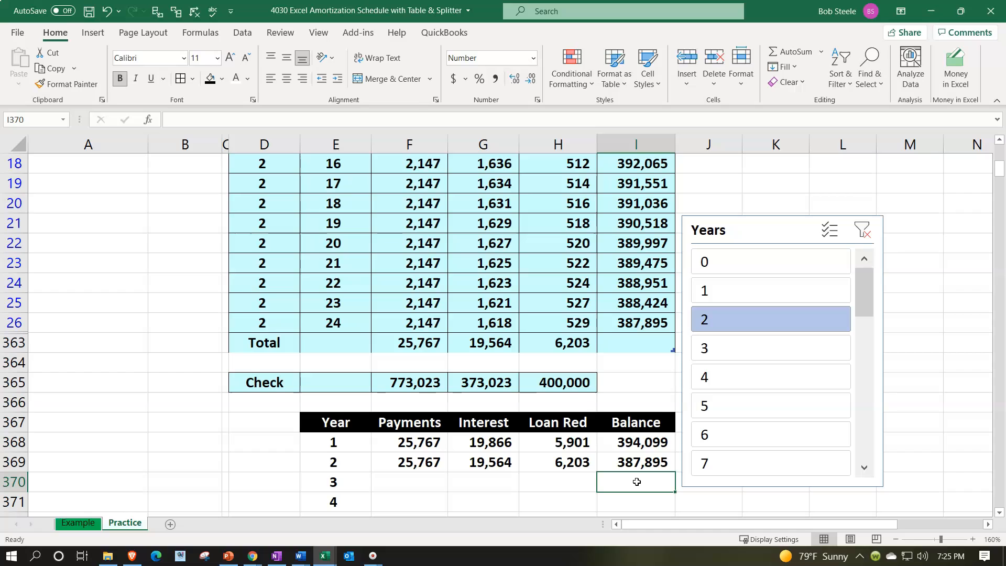
- Filter the schedule to year 3 and paste its Payments, Interest and Loan Reduction totals as values into F370:H370
click(718, 349)
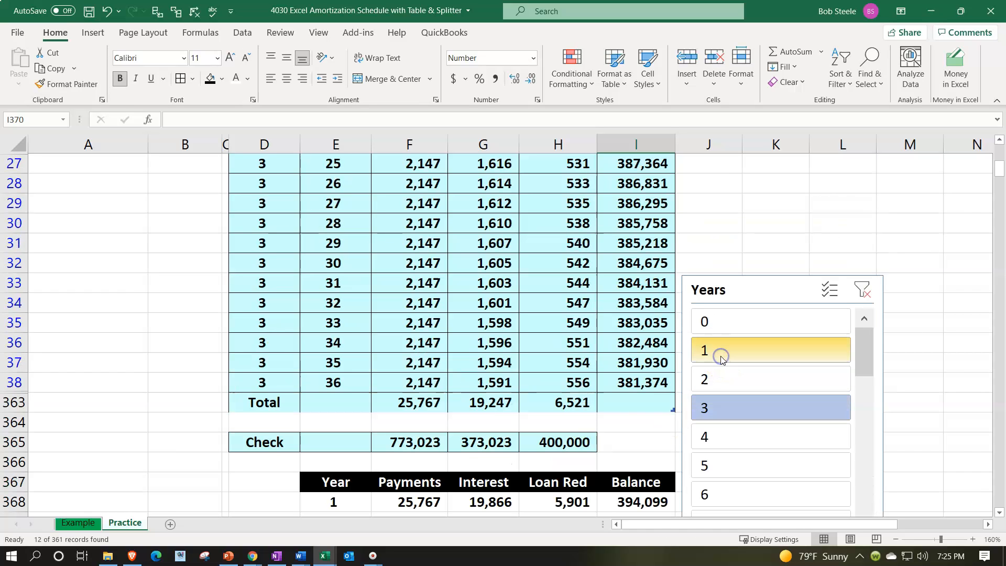
drag(428, 398, 534, 396)
right_click(534, 397)
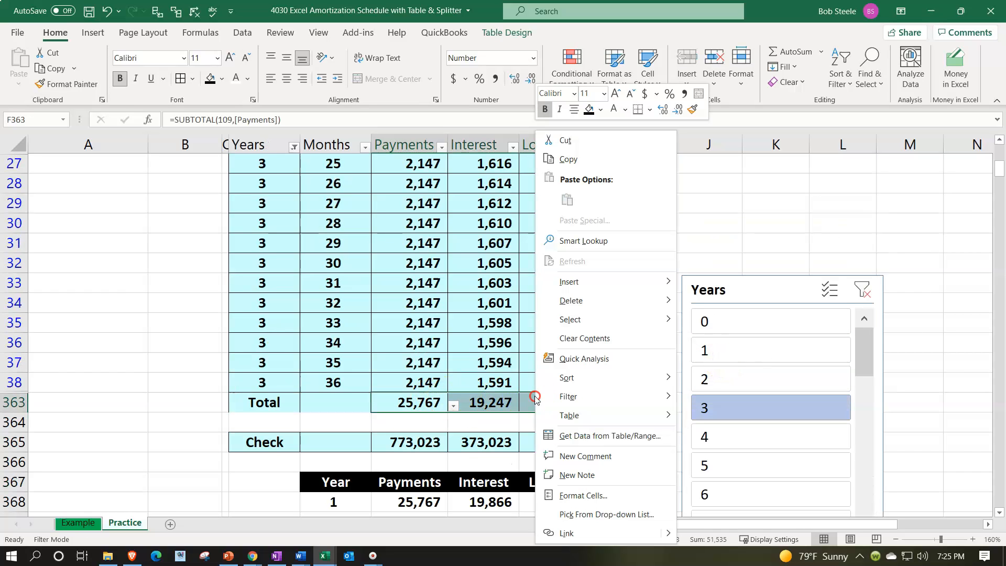
click(576, 159)
scroll(409, 283, down, 2)
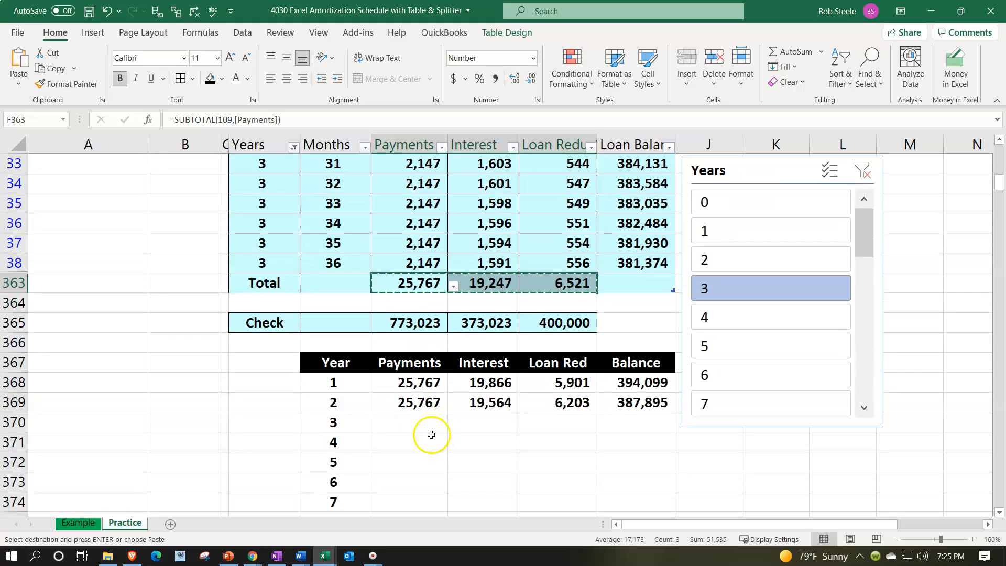
click(421, 426)
right_click(421, 427)
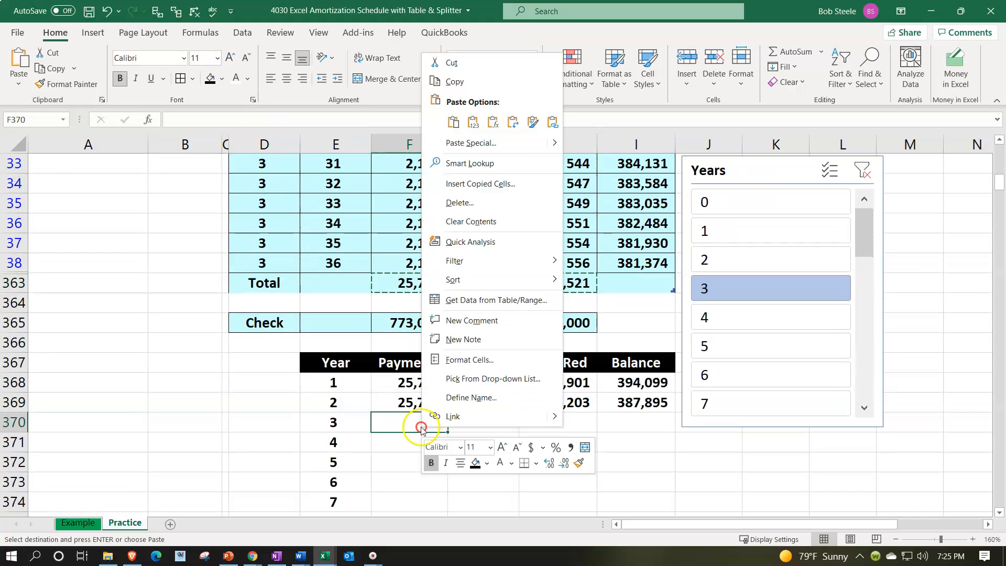
click(477, 121)
- Filter the schedule to year 4 and paste its Payments, Interest and Loan Reduction totals as values into F371:H371
click(747, 316)
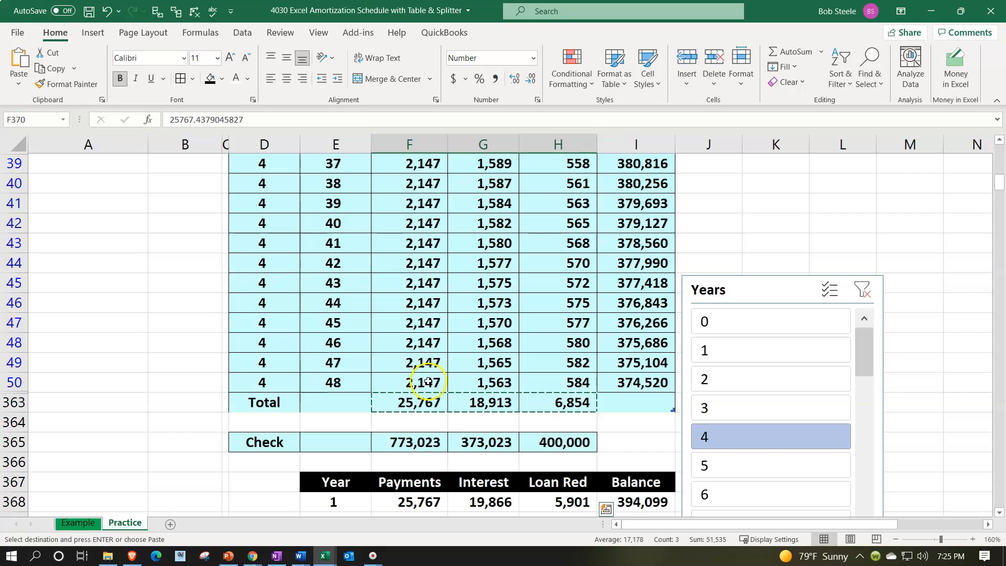
click(447, 401)
drag(448, 401, 531, 402)
right_click(532, 402)
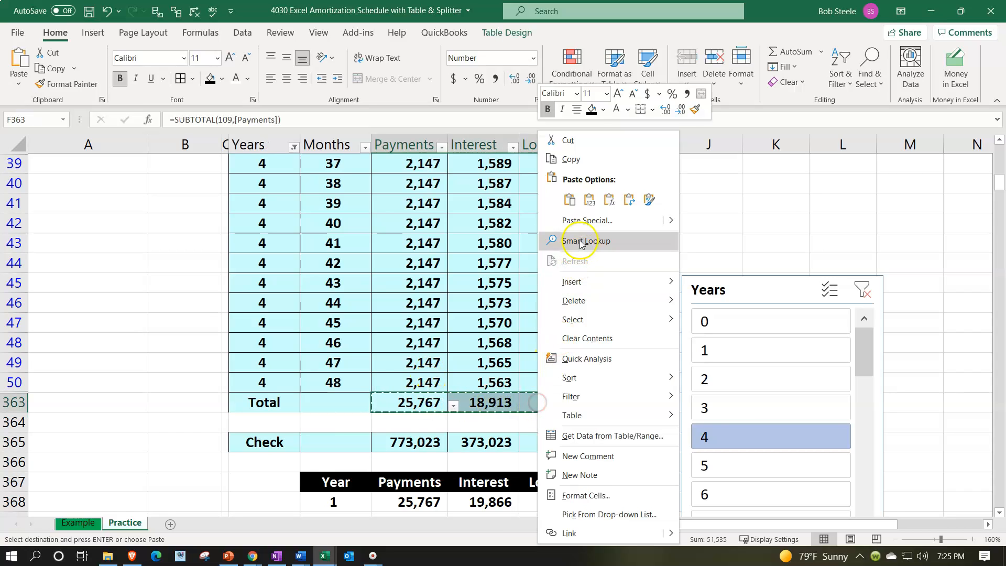
click(573, 162)
scroll(456, 407, down, 5)
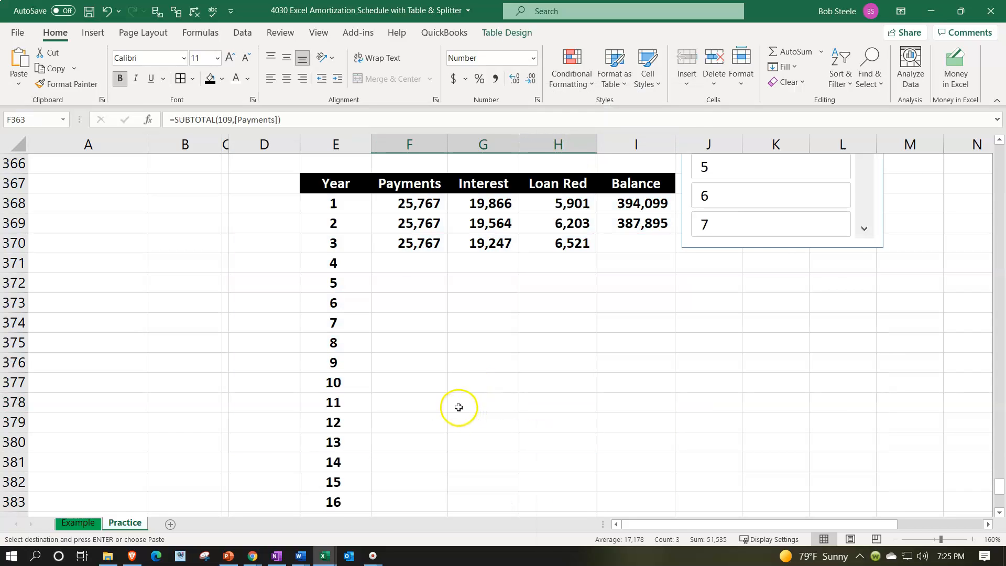
click(421, 264)
right_click(421, 264)
click(460, 240)
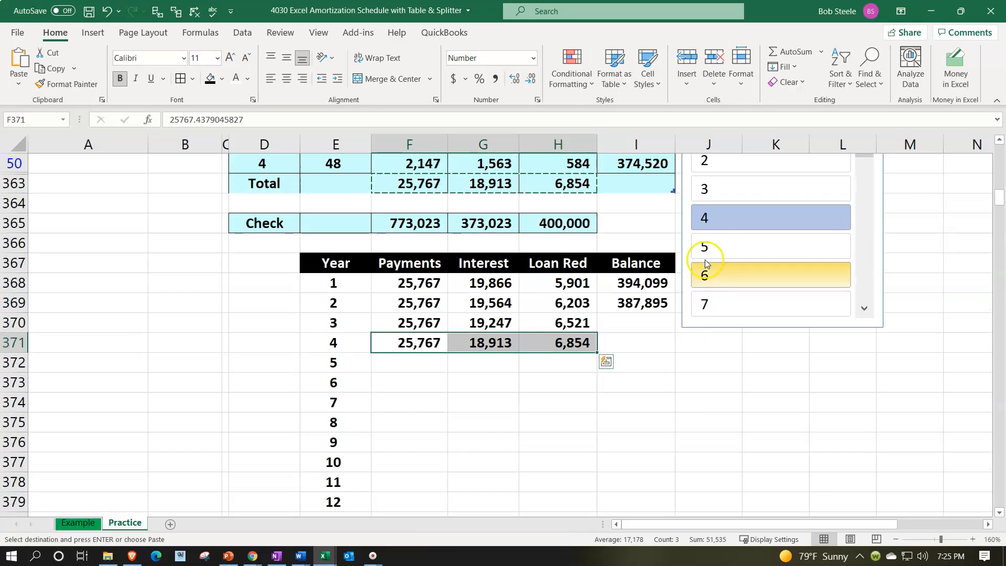
- Filter the schedule to year 5 and paste its Payments, Interest and Loan Reduction totals as values into F372:H372
click(705, 244)
scroll(712, 238, up, 4)
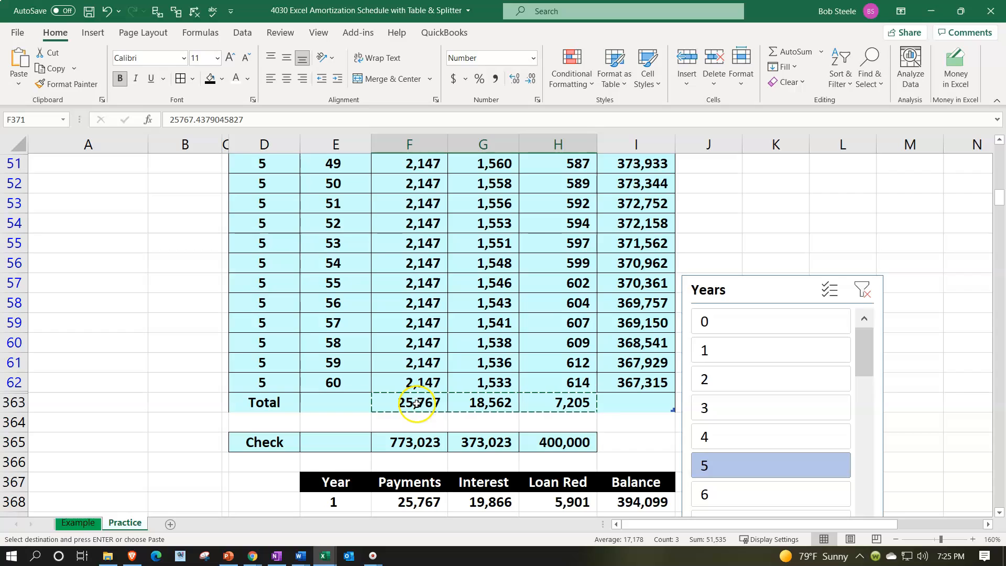
drag(417, 403, 526, 401)
right_click(526, 400)
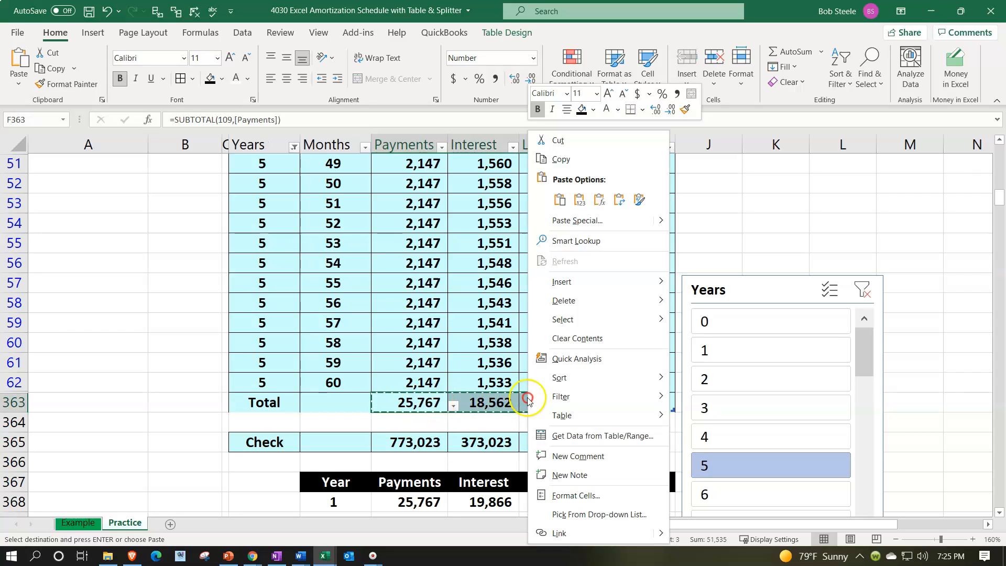
click(557, 158)
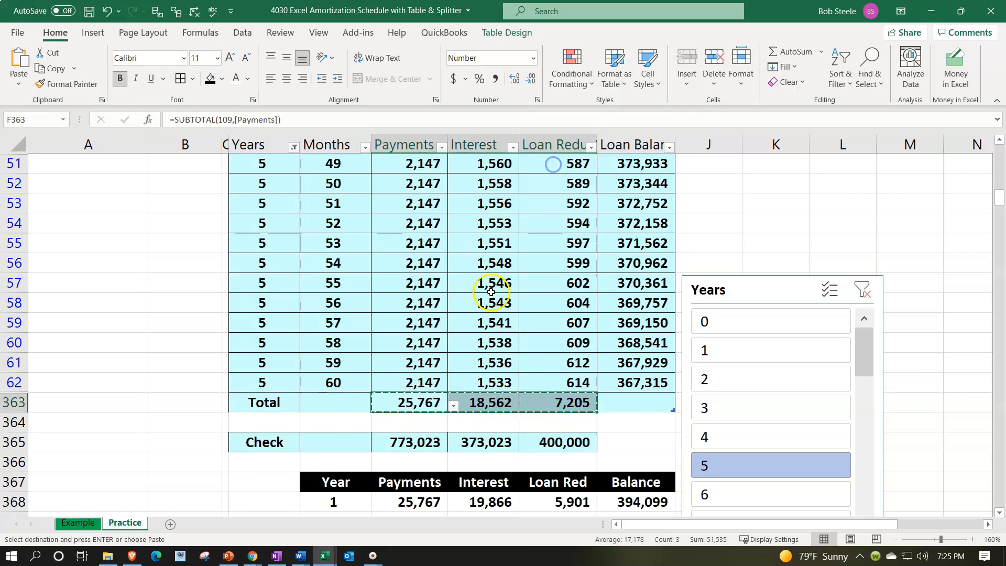
scroll(455, 371, down, 4)
click(422, 341)
right_click(422, 341)
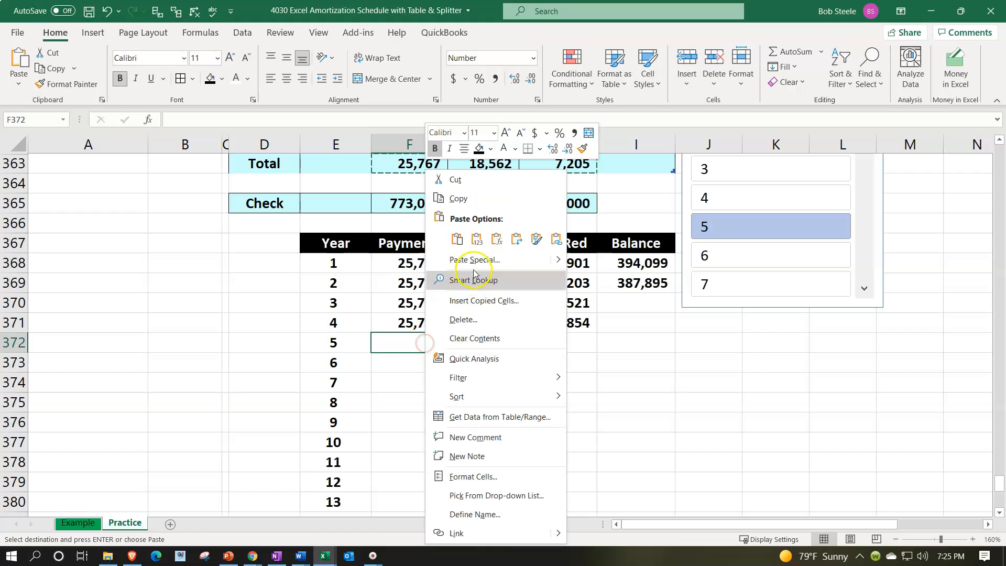
click(480, 241)
- Filter the schedule to year 6 and paste its Payments, Interest and Loan Reduction totals as values into F373:H373
click(728, 259)
scroll(505, 445, up, 2)
drag(419, 243, 530, 243)
right_click(530, 243)
key(Escape)
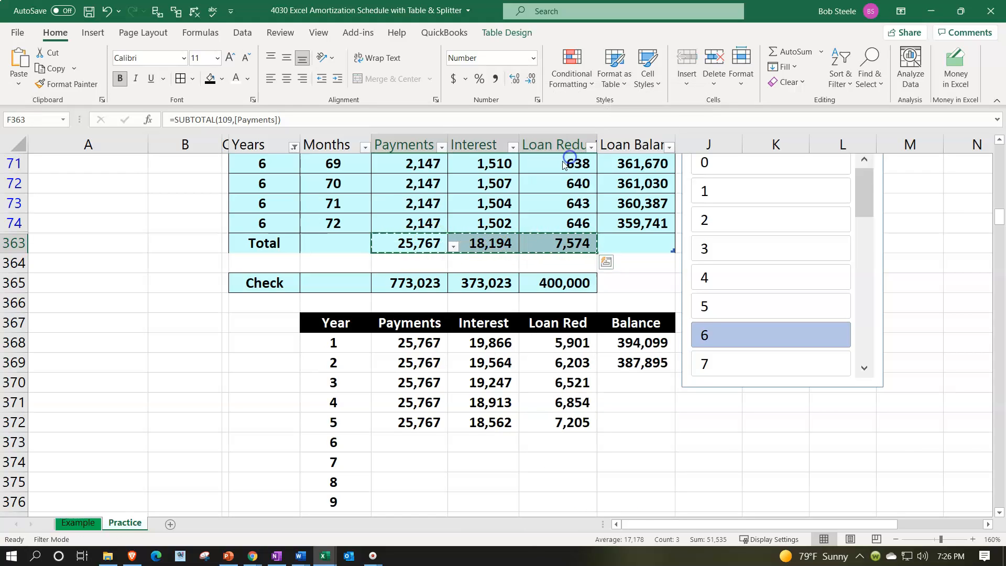
scroll(452, 367, down, 1)
click(422, 382)
right_click(425, 382)
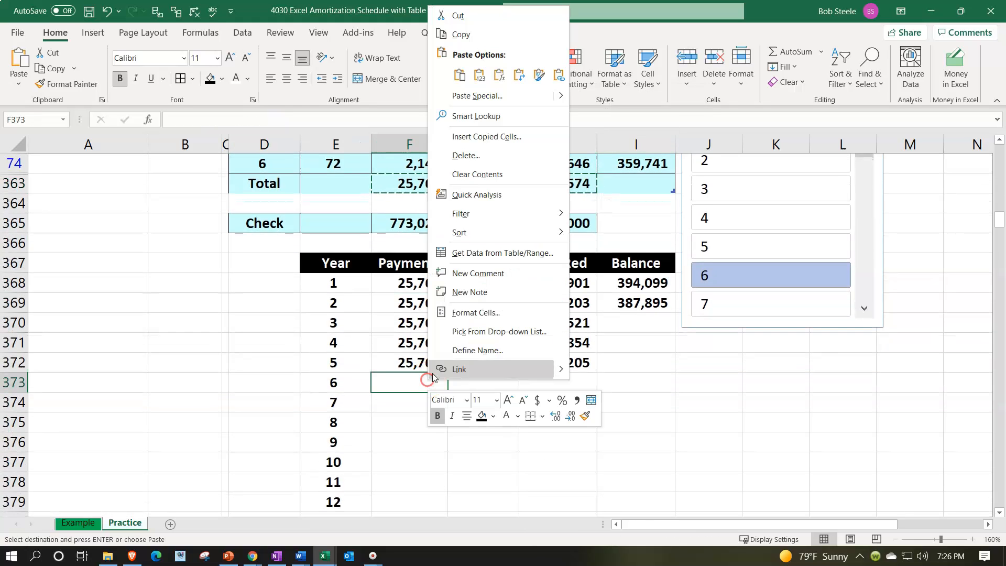
click(479, 75)
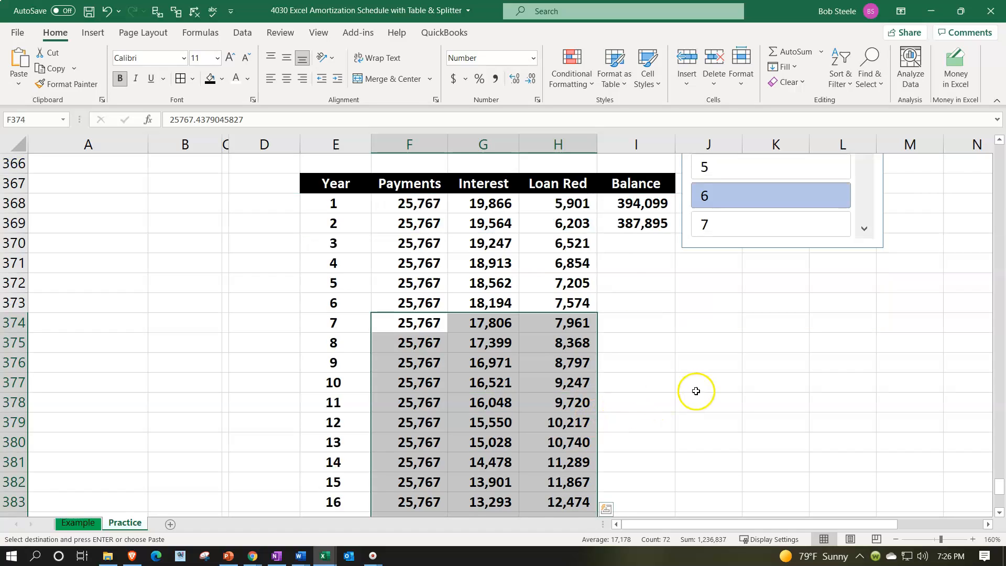
scroll(696, 390, up, 1)
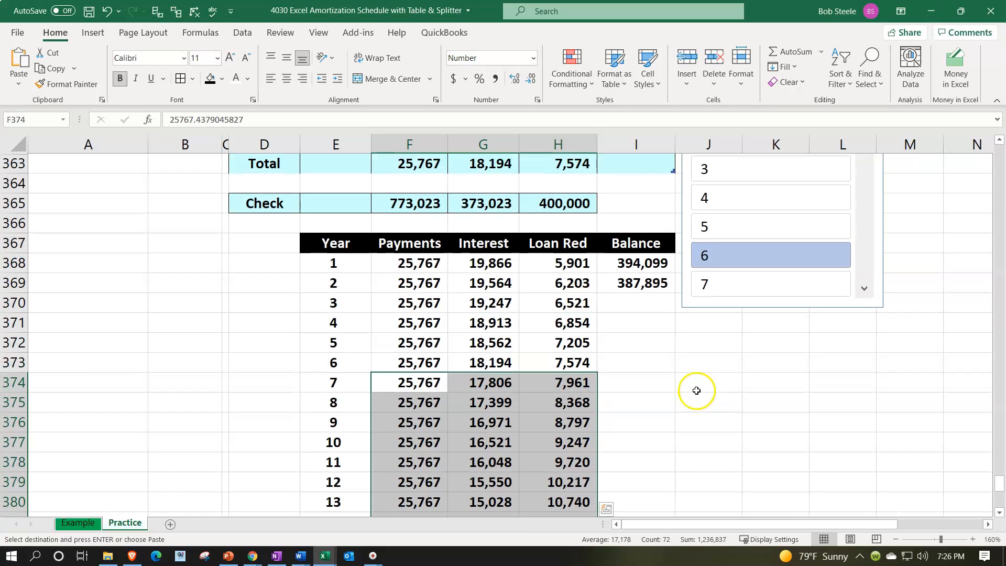
- In I370, calculate the year 3 balance with the formula =I369-H370
click(593, 414)
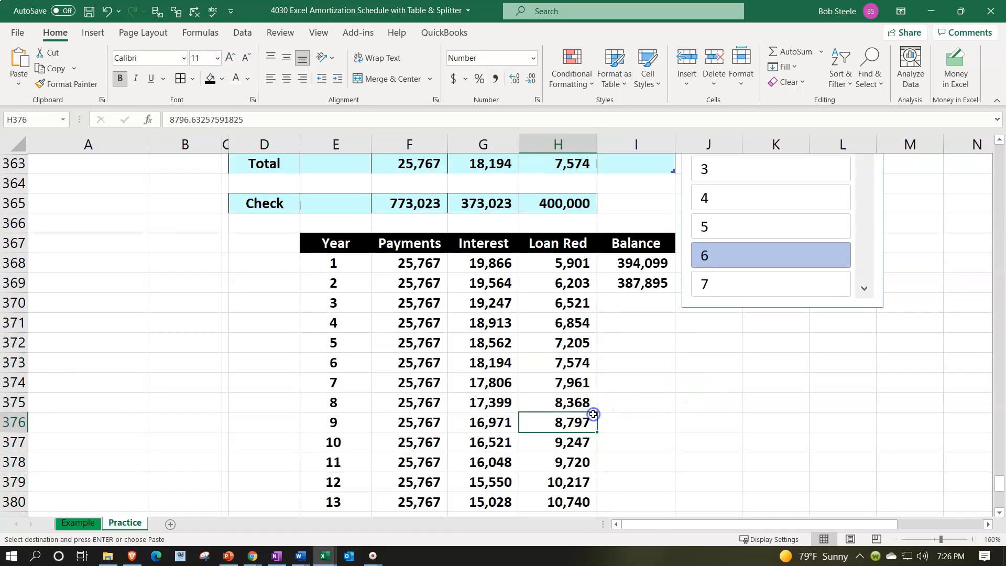
click(633, 300)
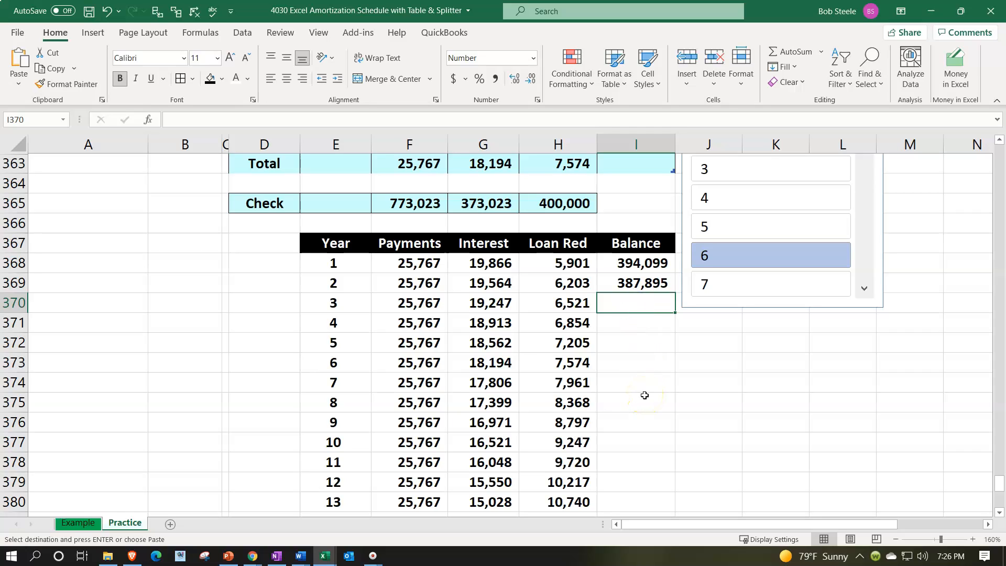
text(=)
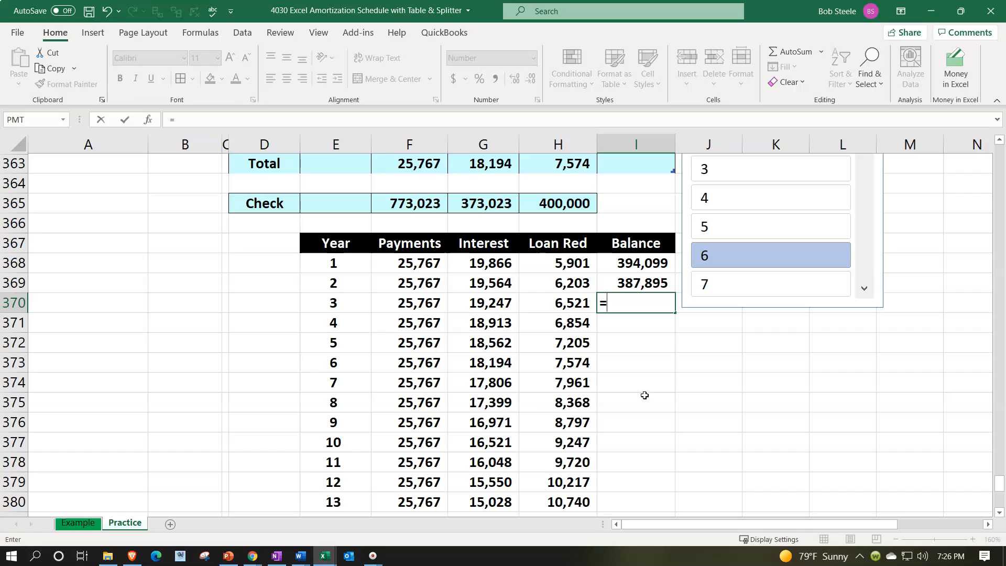
key(Up)
text(-)
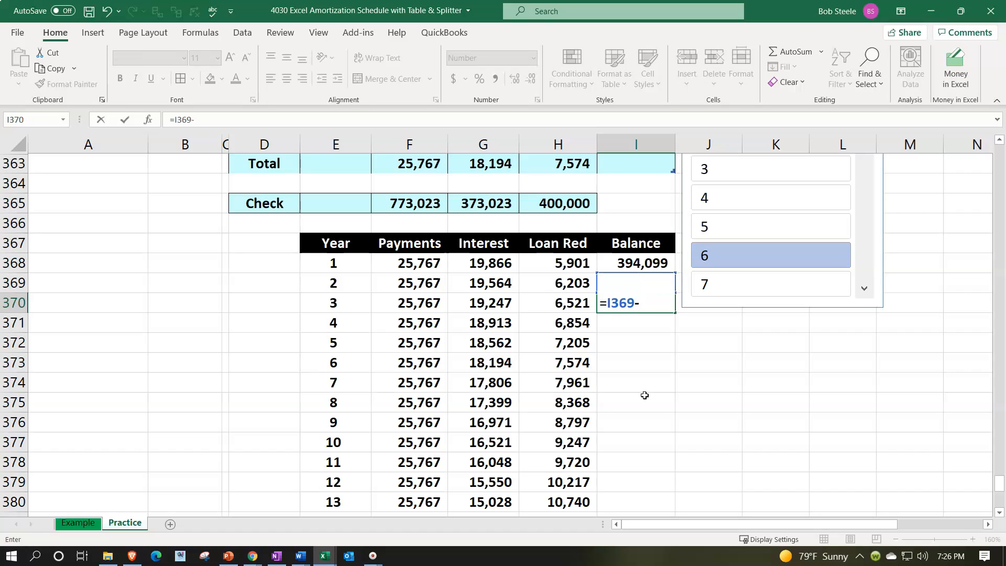
key(Left)
key(Return)
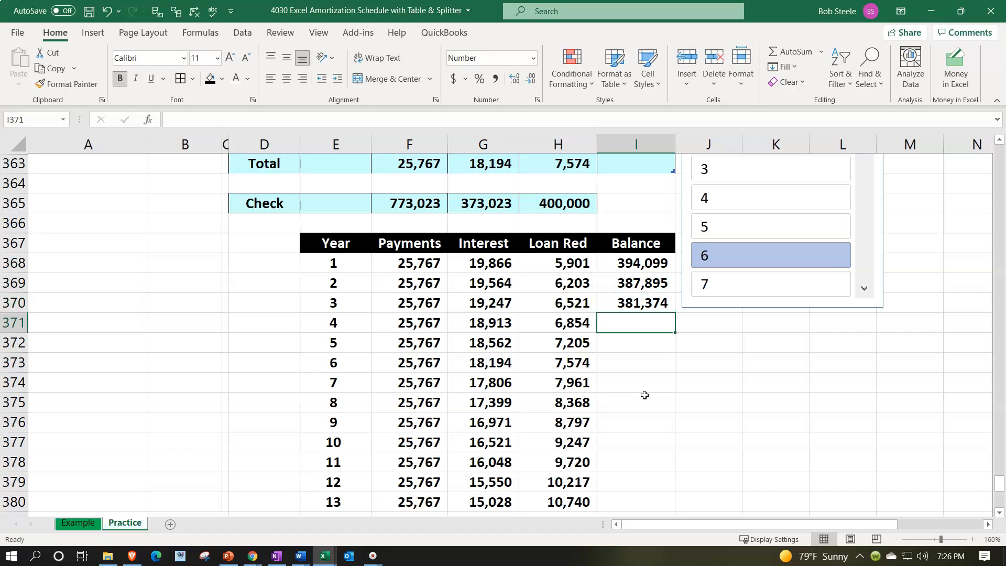
- Fill the balance formula from I370 down through year 30 in I397
click(642, 305)
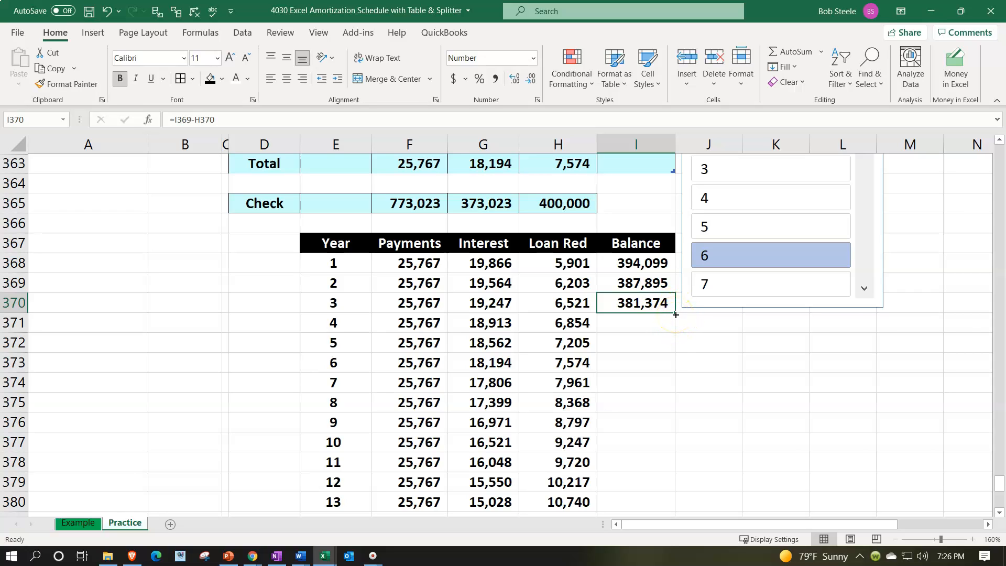
double_click(676, 314)
scroll(676, 316, down, 6)
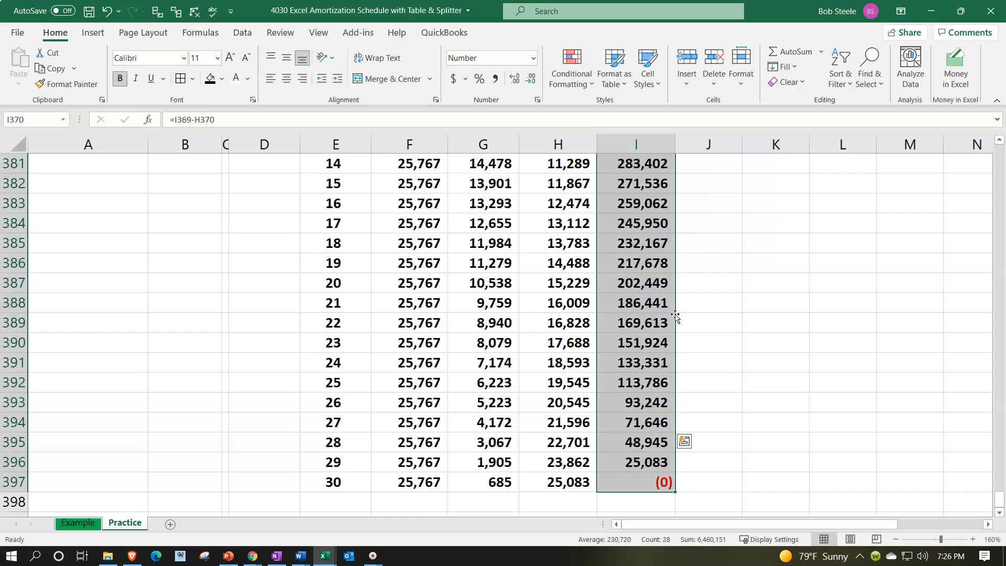
scroll(675, 316, down, 1)
click(655, 422)
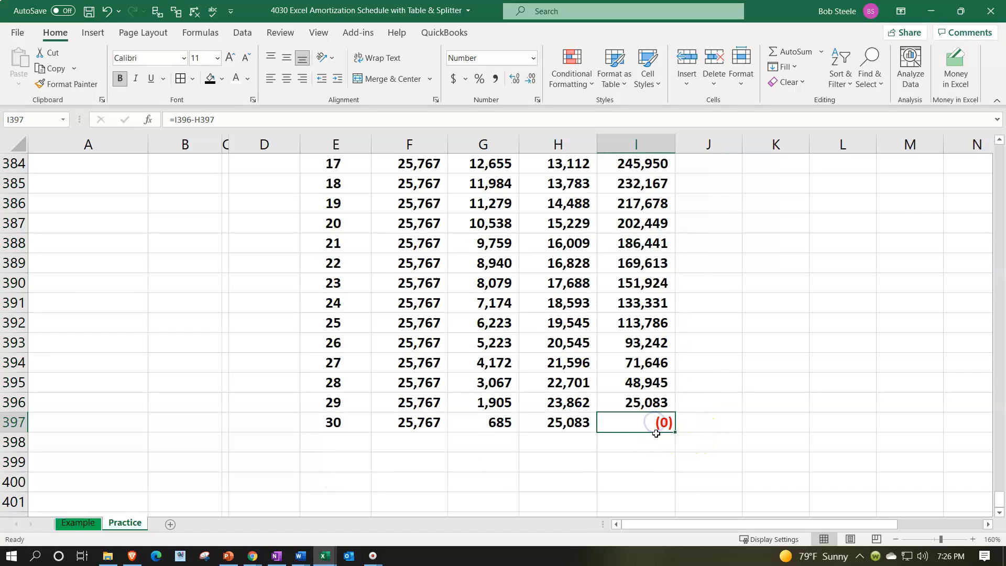
- Label the row below year 30 of the yearly summary Total in E398
click(408, 448)
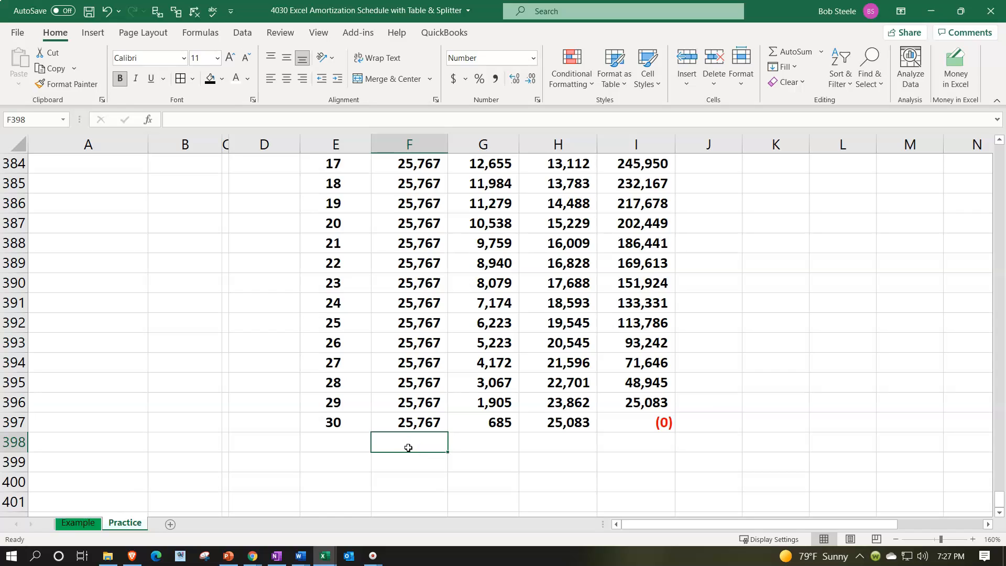
key(Left)
text(Total)
- Sum the yearly Payments in F398 with SUM and fill the formula across the Interest and Loan Red columns to H398
click(409, 447)
text(=su)
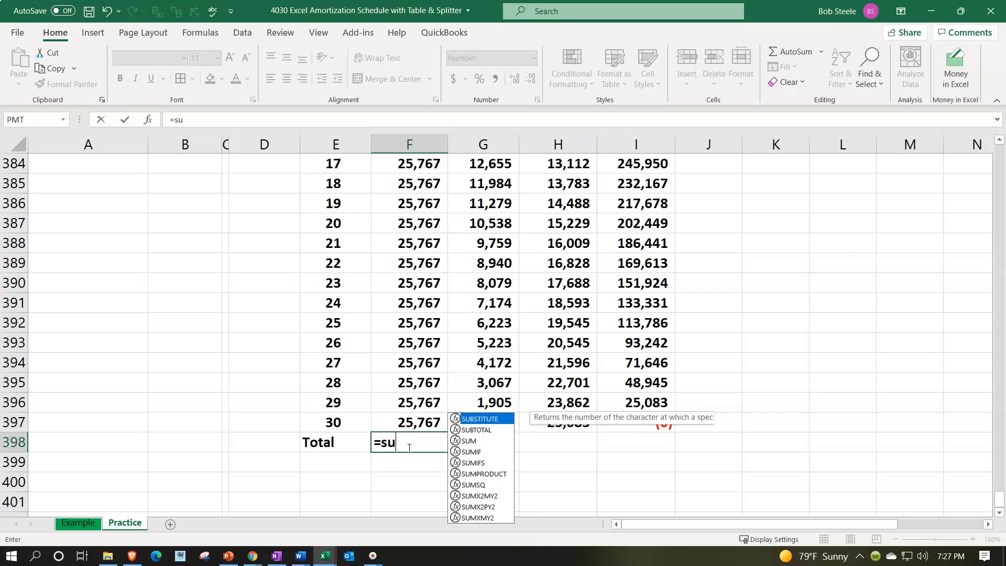
text(m()
key(Up)
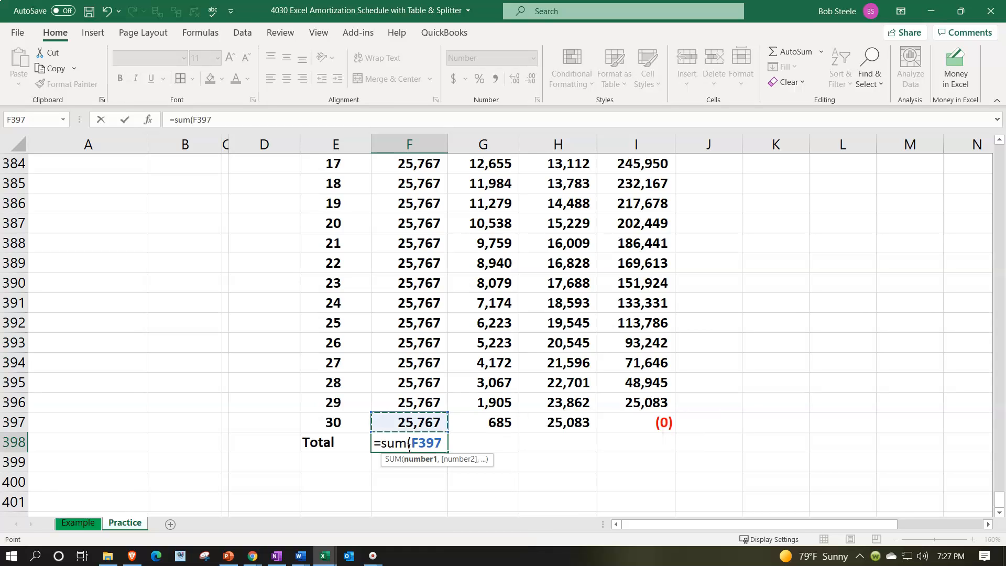
key(shift+Up)
key(shift+Up)
key(shift+Up)
key(shift+Up)
key(shift+Up)
key(shift+Up)
key(shift+Up)
key(shift+Up)
key(shift+Up)
key(shift+Up)
key(shift+Up)
key(shift+Up)
key(shift+Up)
key(shift+Up)
key(shift+Up)
key(shift+Up)
key(shift+Up)
key(shift+Up)
key(shift+Up)
key(shift+Up)
key(shift+Up)
key(shift+Up)
key(shift+Up)
key(shift+Up)
key(shift+Up)
key(shift+Up)
key(shift+Up)
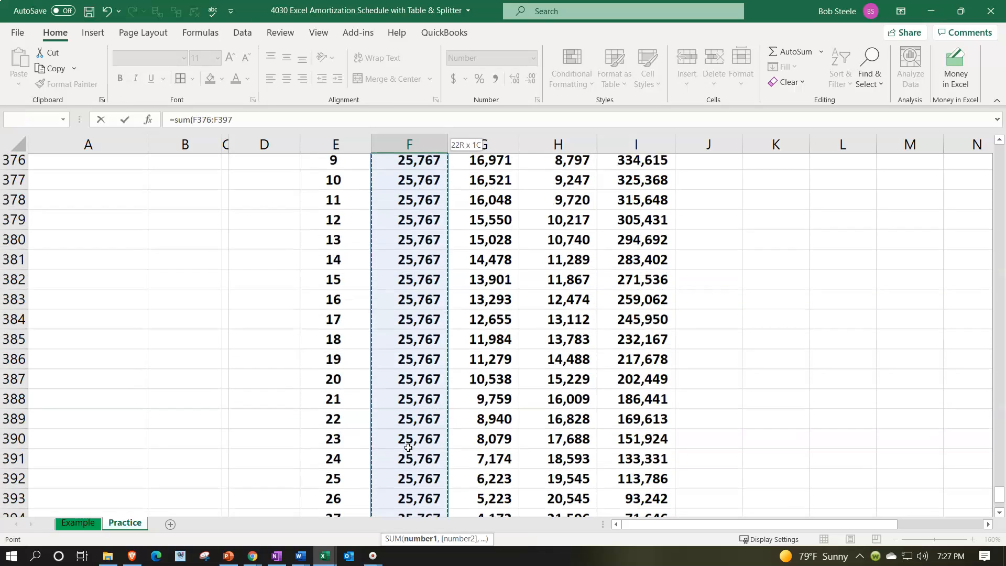
key(shift+Up)
key(shift+Up)
scroll(408, 447, up, 1)
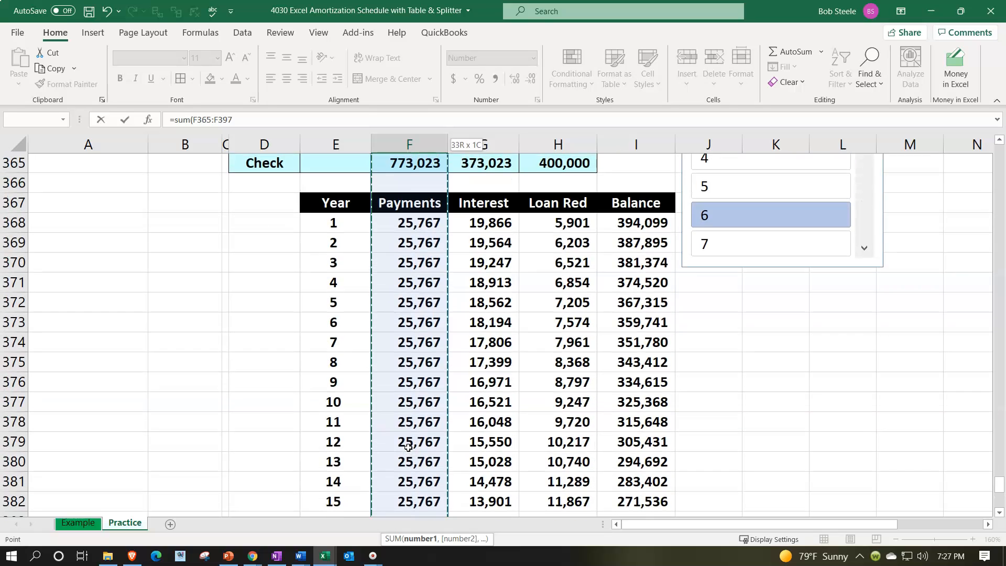
key(Return)
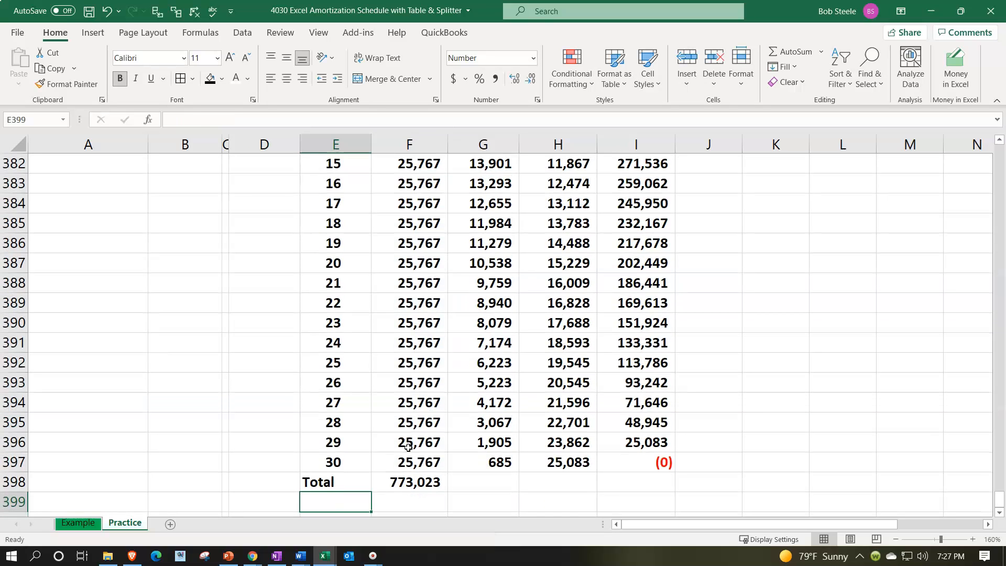
click(432, 487)
drag(447, 493, 581, 486)
- Enter the label Check in E400, below the yearly summary's Total row
scroll(454, 473, down, 1)
click(317, 463)
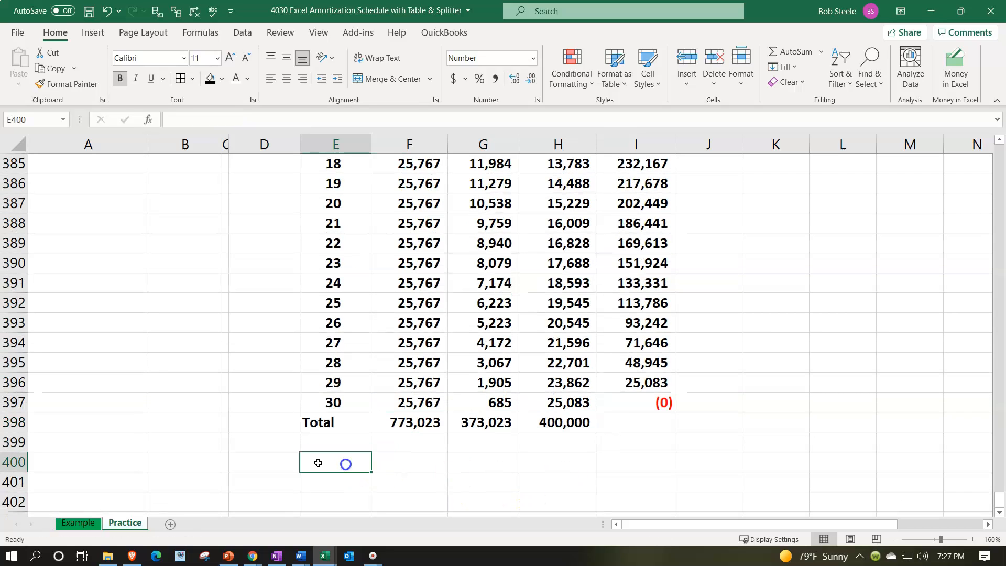
text(Check)
key(Tab)
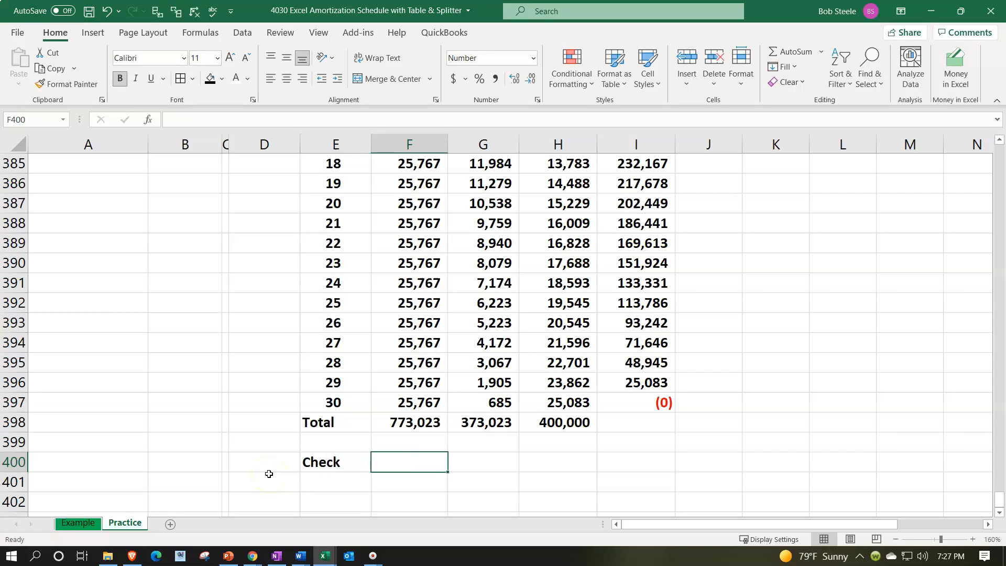
- Link F400 to the schedule's check total with =F365 and fill the formula across to H400
text(=)
scroll(268, 473, up, 7)
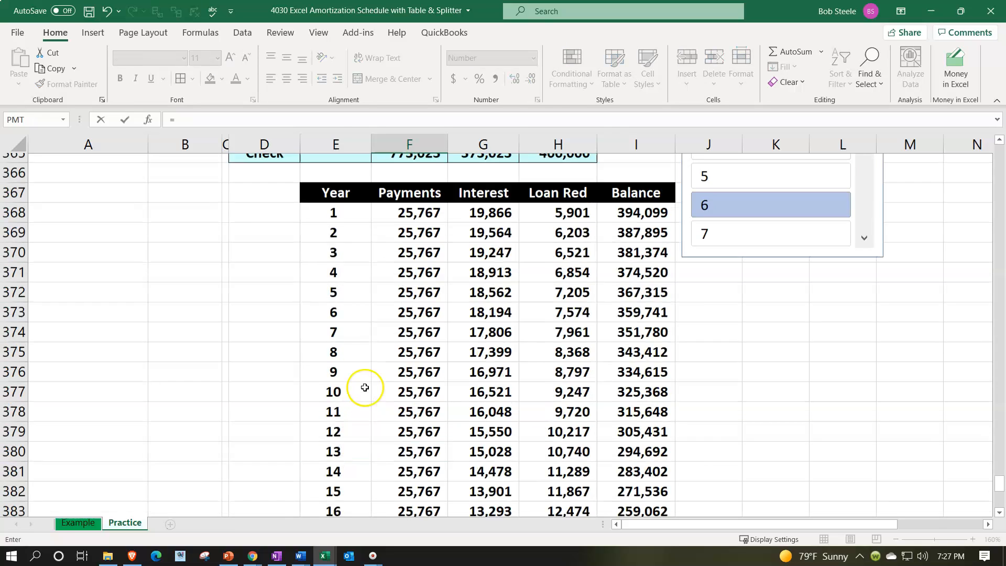
click(407, 284)
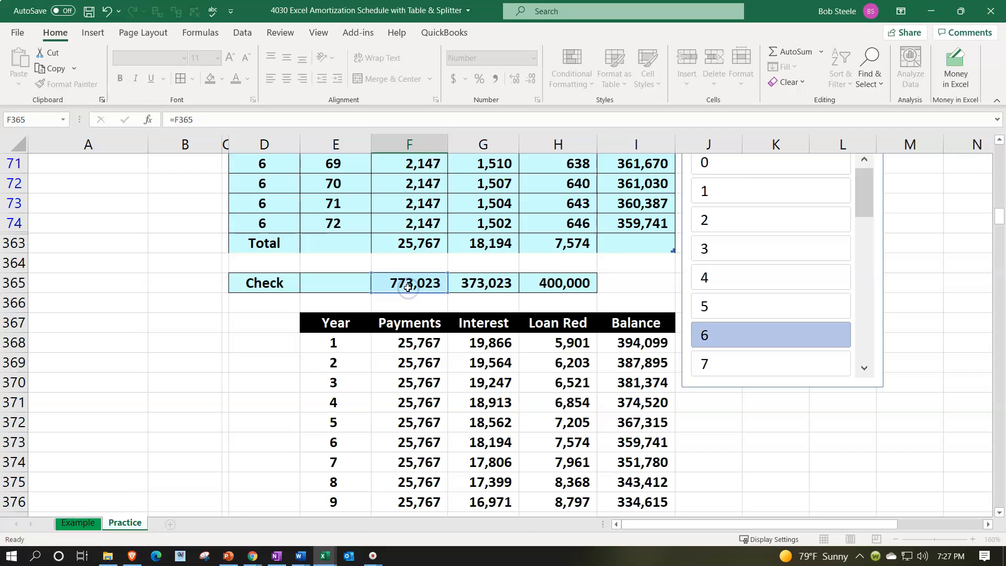
key(Return)
click(431, 482)
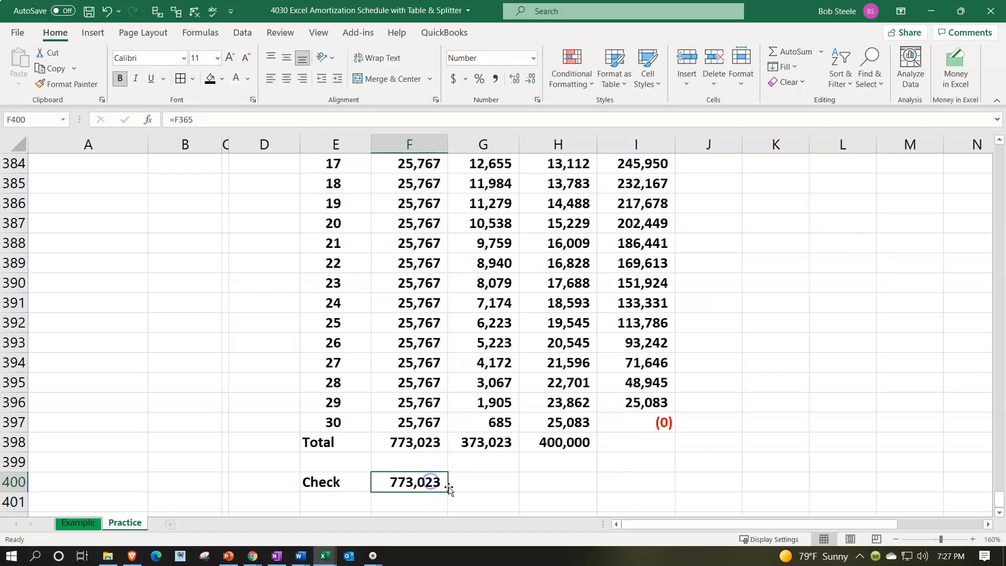
drag(449, 491, 558, 481)
- Apply all borders and the recent light blue fill to the yearly summary range E368:I398
scroll(559, 480, up, 6)
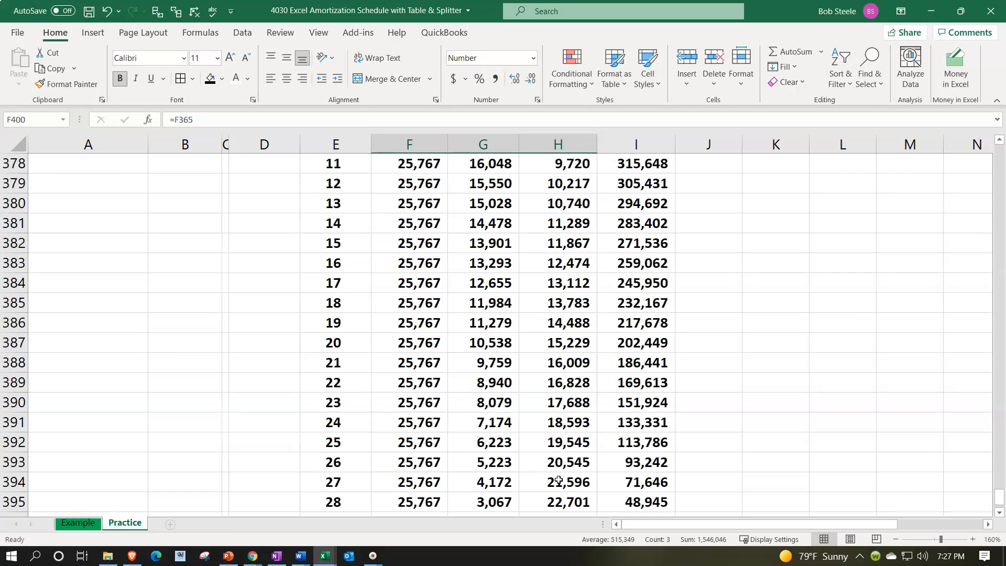
drag(344, 206, 611, 480)
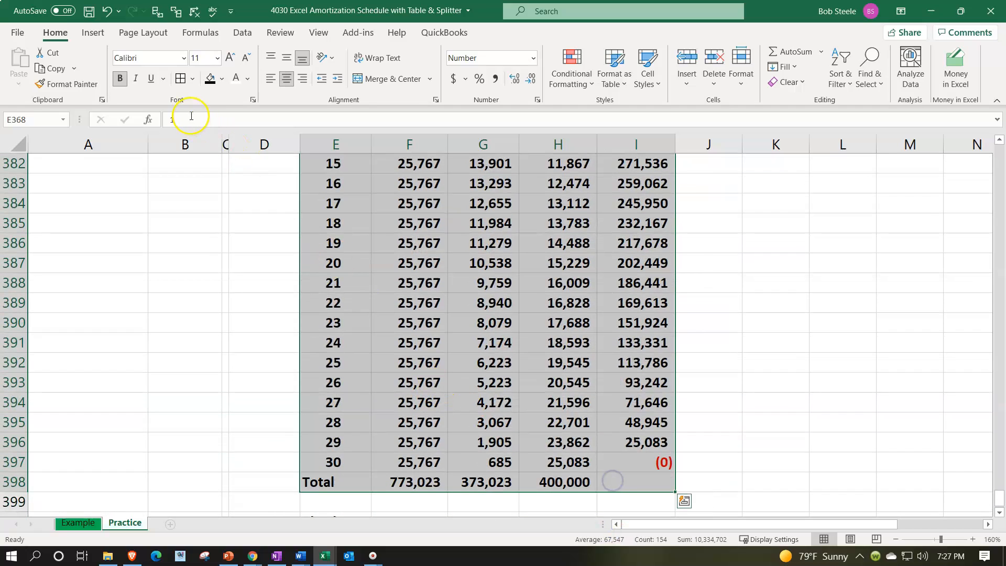
click(180, 79)
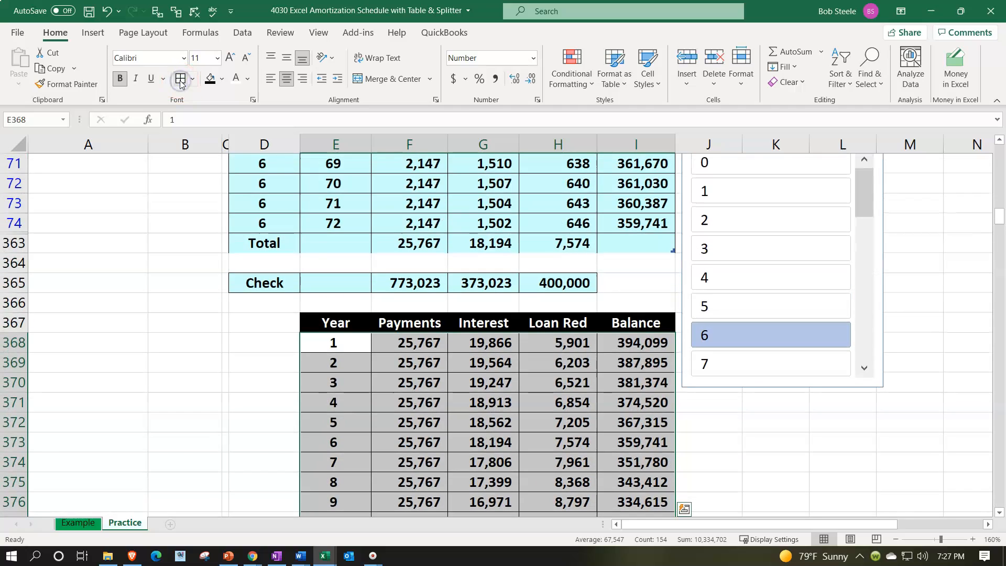
click(223, 78)
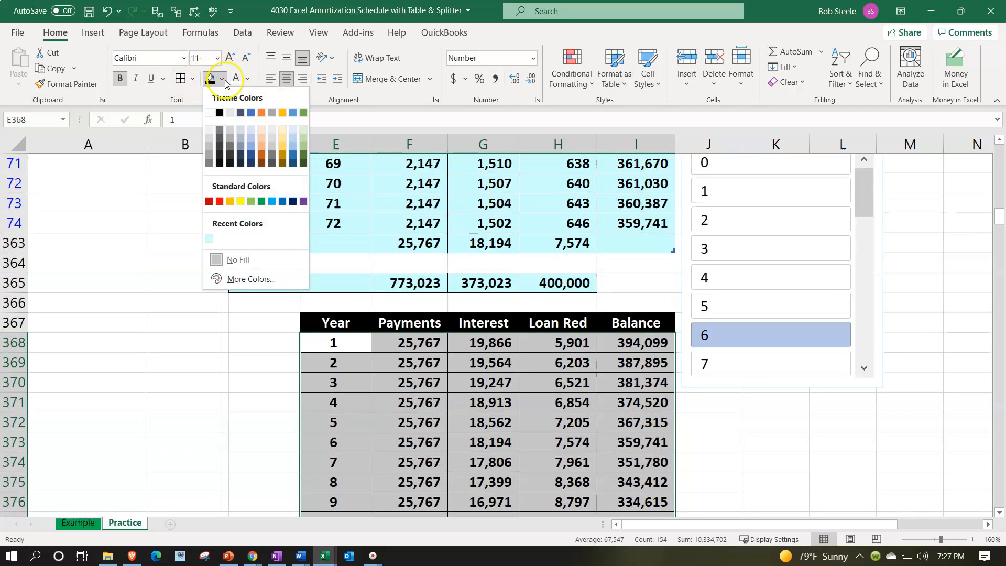
click(209, 240)
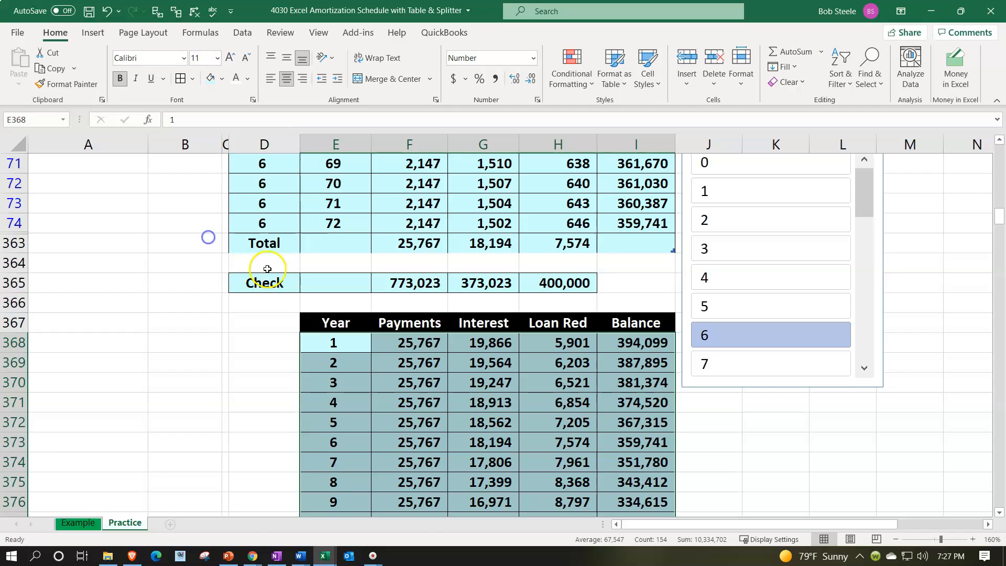
- Underline the year 30 amounts in F397:H397 and fill the Check row E400:H400 with the same light blue
scroll(399, 330, down, 8)
drag(417, 359, 540, 356)
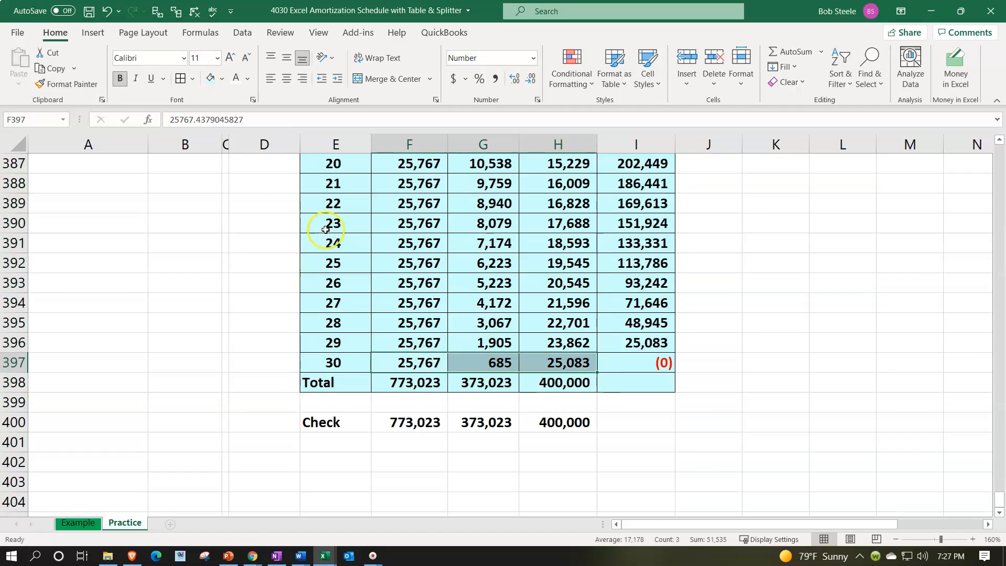
click(150, 78)
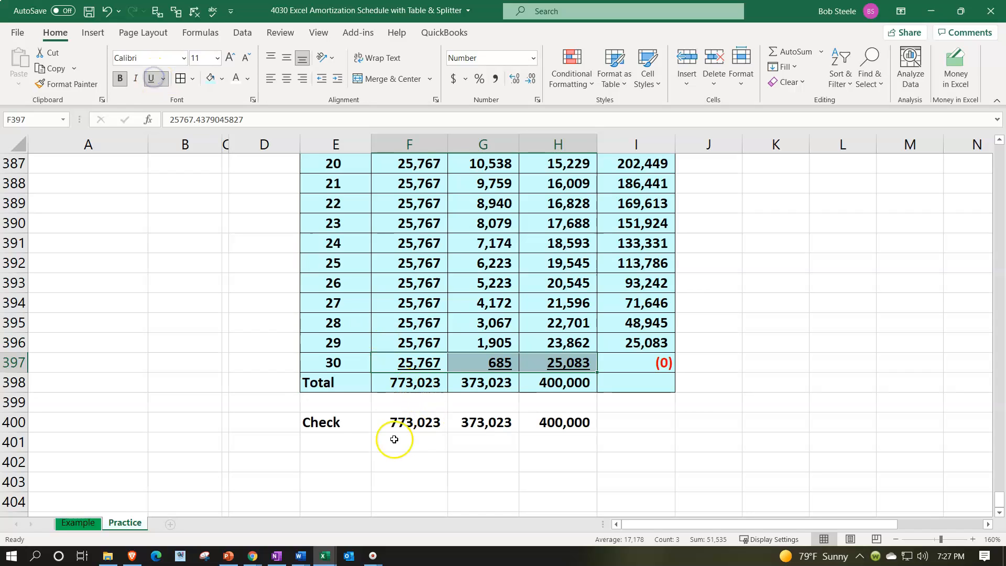
drag(352, 426, 532, 430)
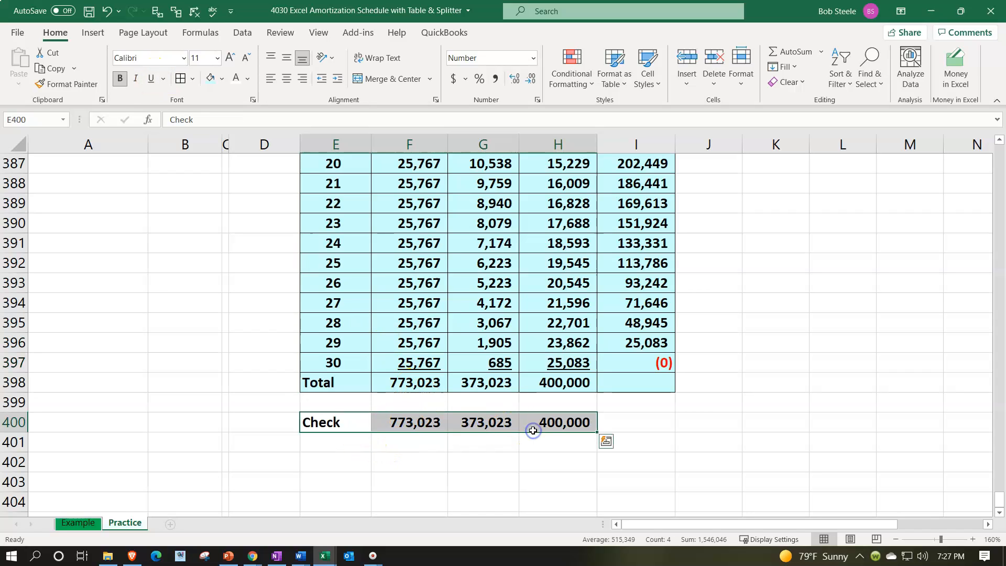
click(210, 78)
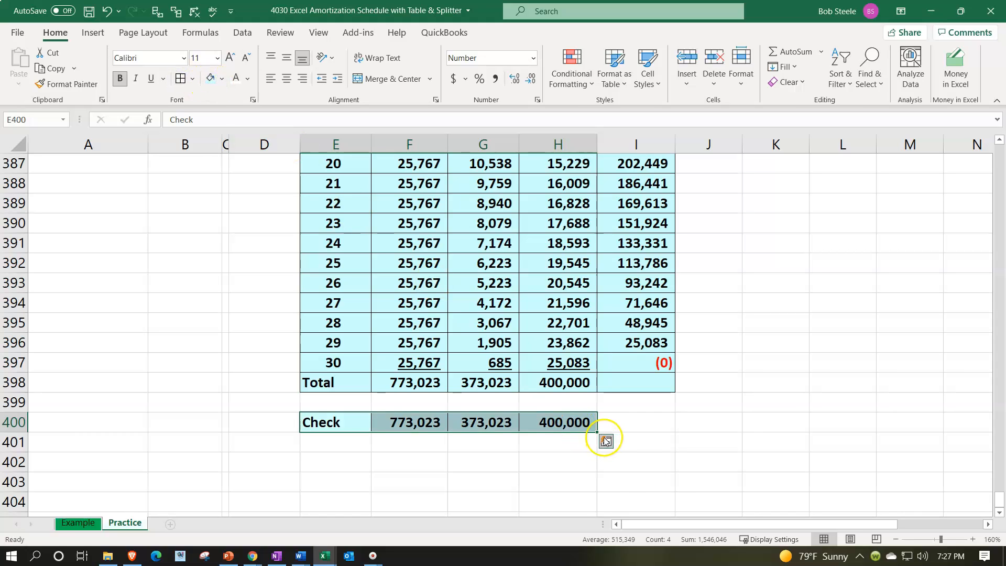
- Clear the Years slicer filter so the amortization schedule shows all years
scroll(587, 343, up, 12)
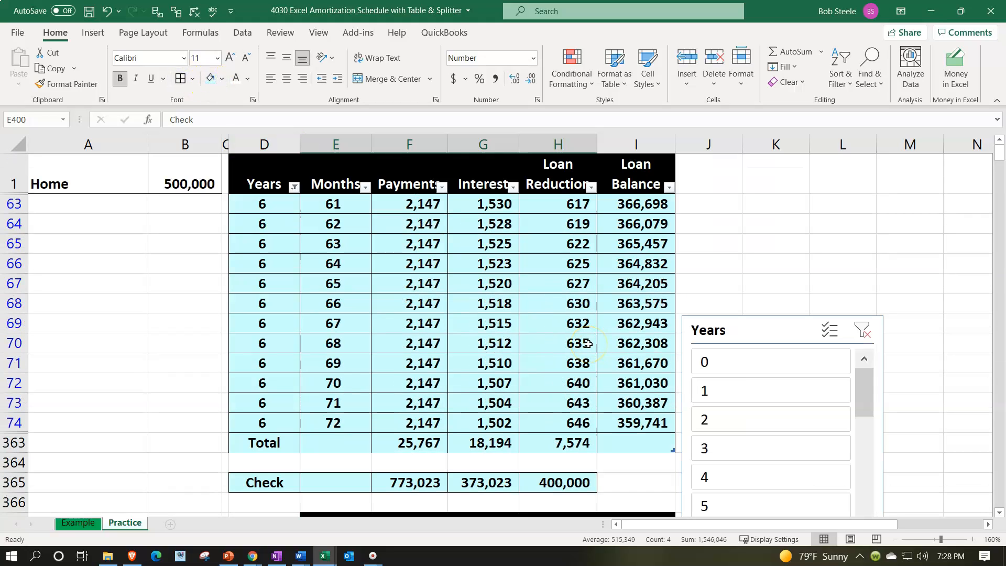
click(861, 330)
scroll(493, 409, down, 11)
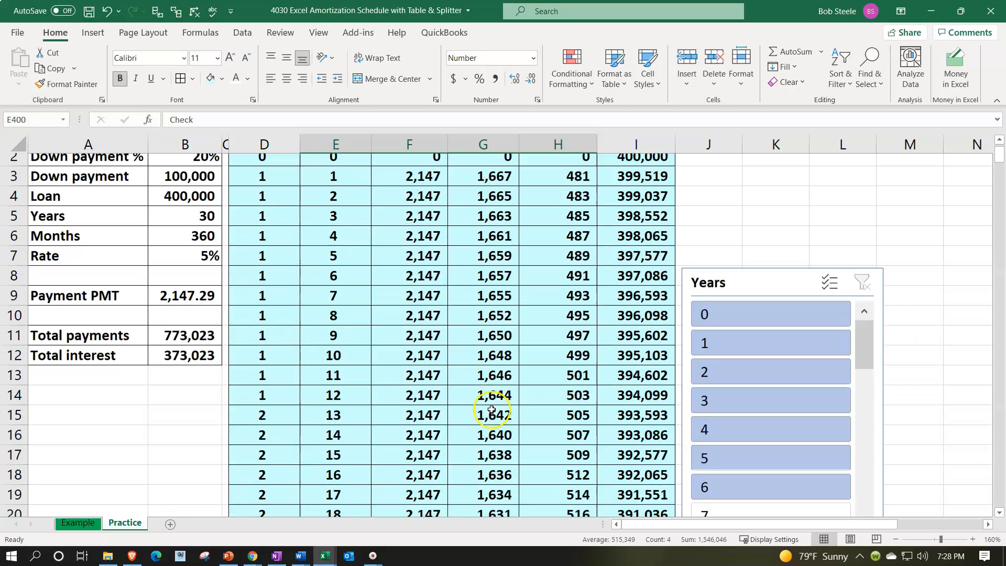
- Cut the whole yearly summary, from the Year header through the Check row, range E367:I400
drag(1000, 184, 994, 508)
scroll(838, 388, up, 8)
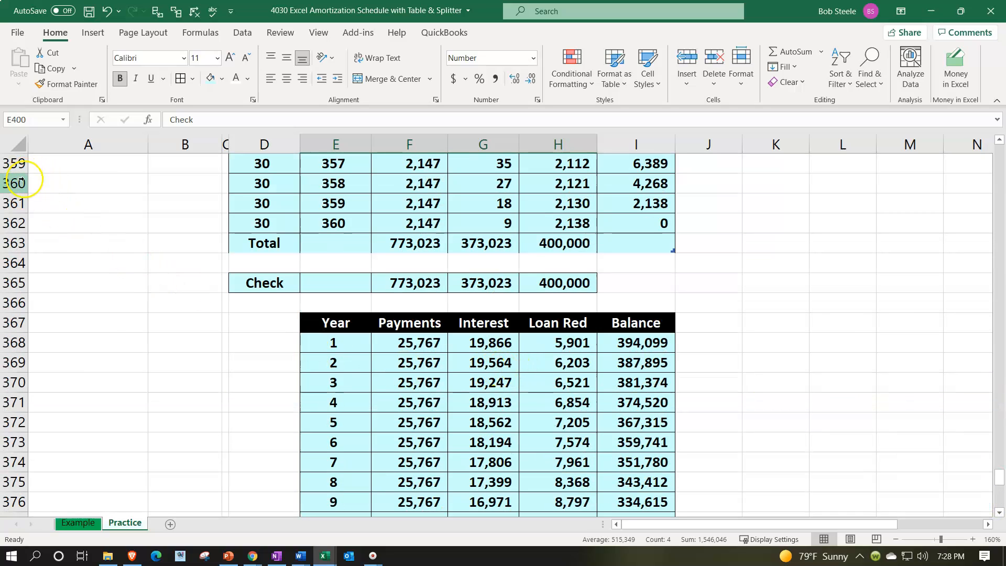
scroll(103, 318, down, 3)
scroll(220, 251, up, 1)
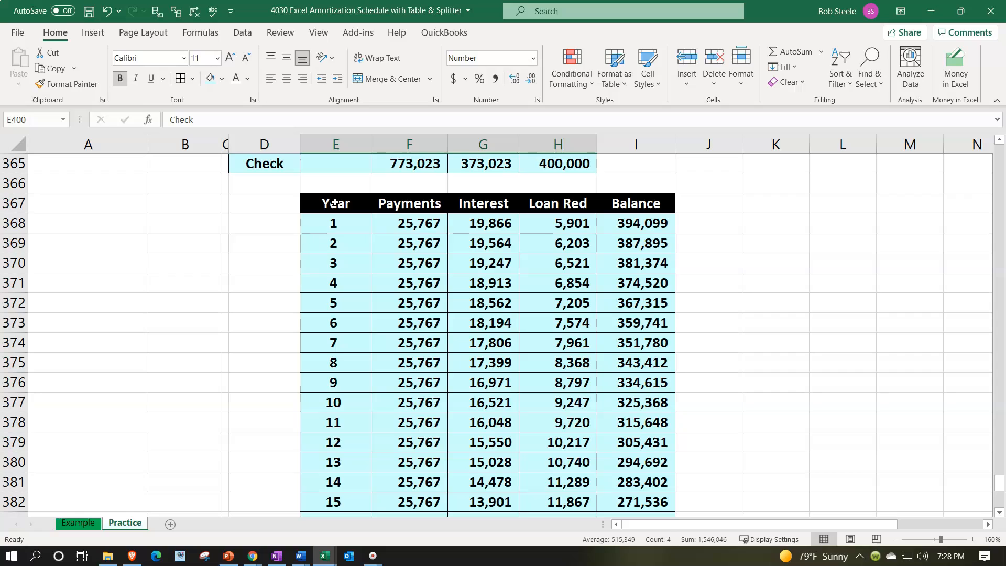
drag(335, 204, 606, 426)
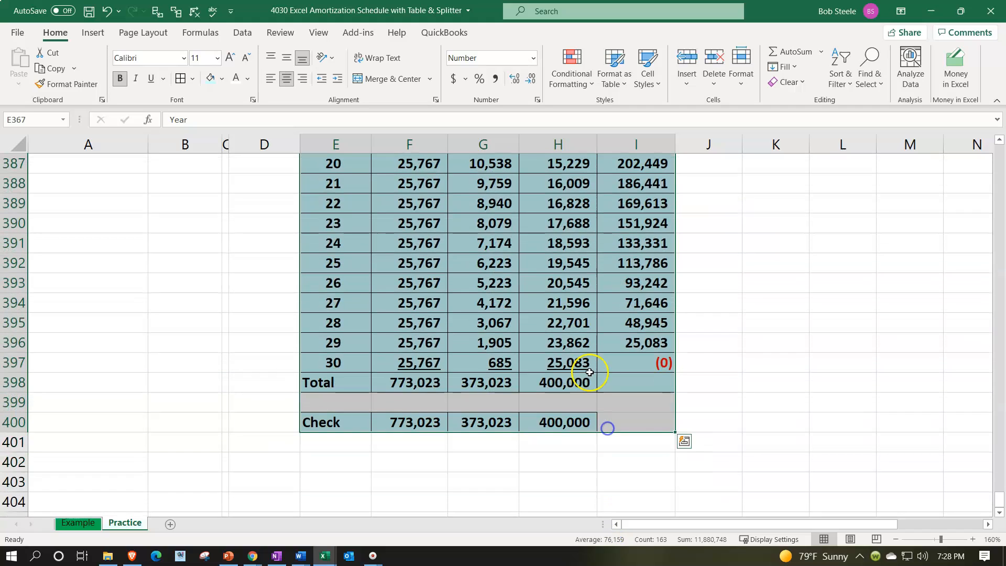
right_click(501, 203)
click(526, 161)
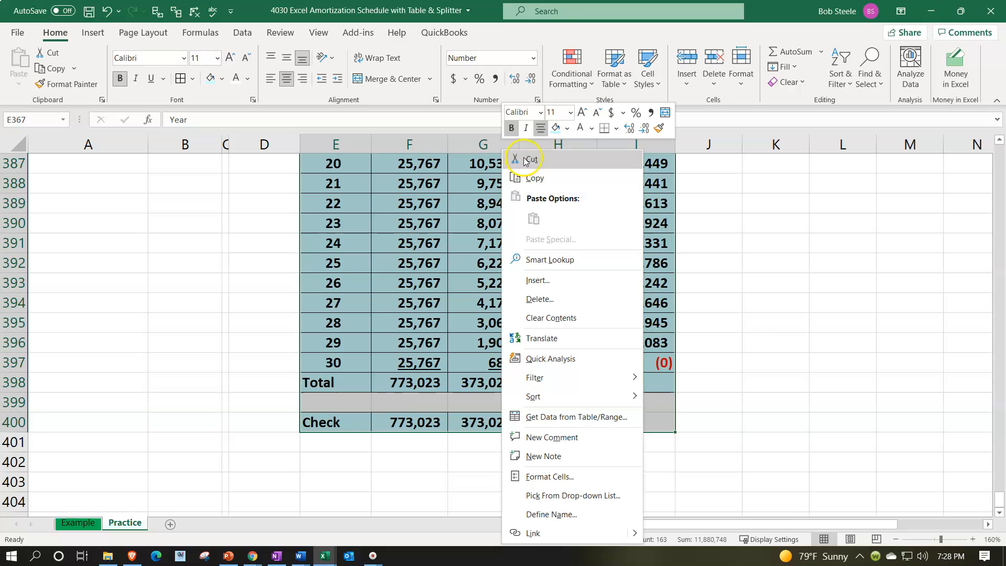
- Widen column J enough to hold the Years slicer and narrow column K to a thin spacer
scroll(877, 394, up, 10)
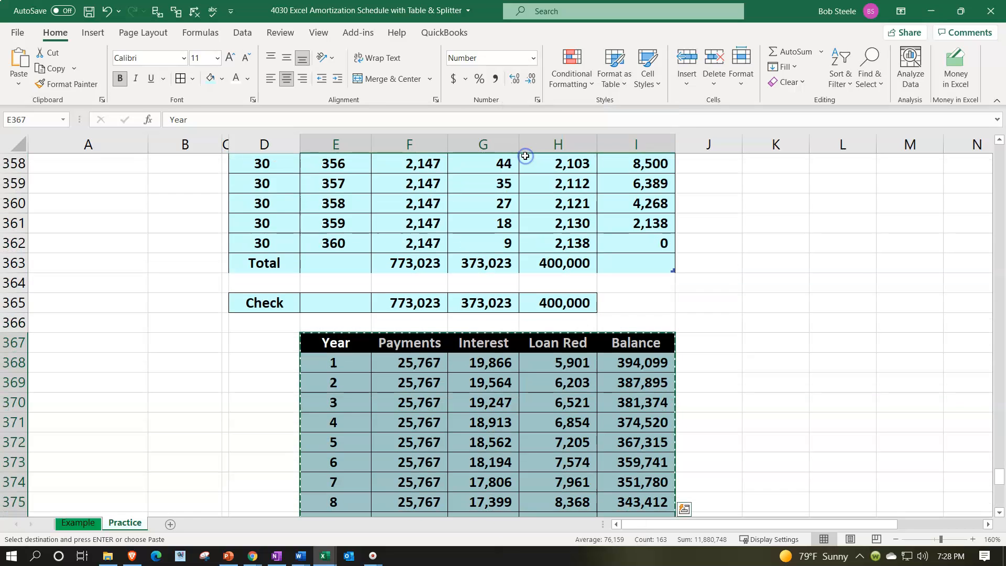
drag(999, 478, 978, 123)
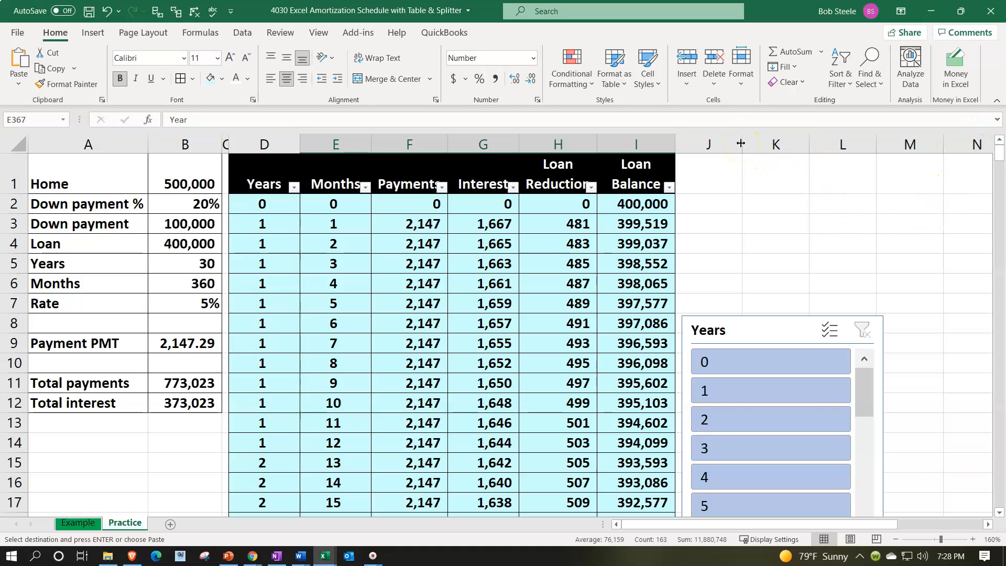
drag(741, 143, 888, 149)
drag(836, 523, 864, 517)
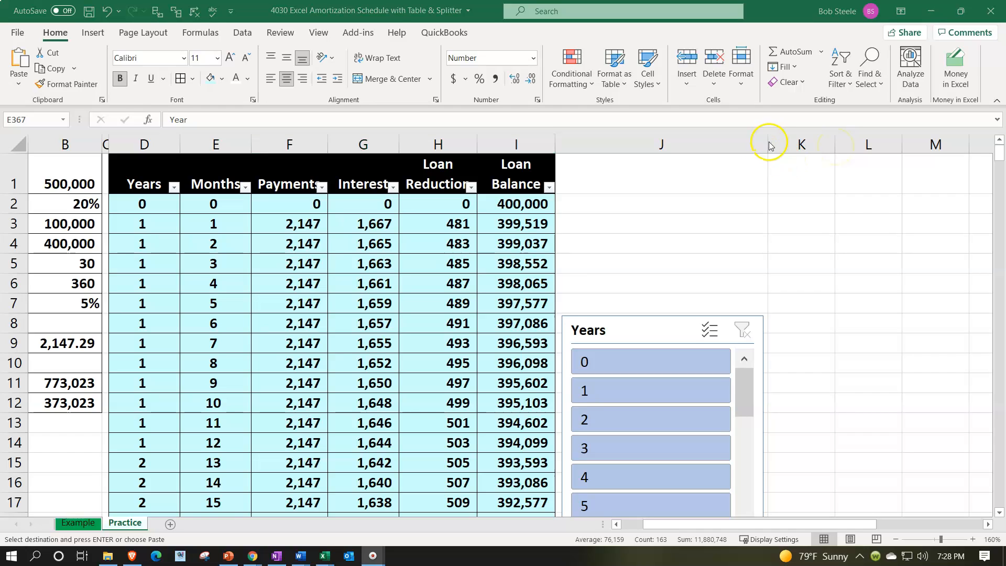
drag(835, 146, 772, 152)
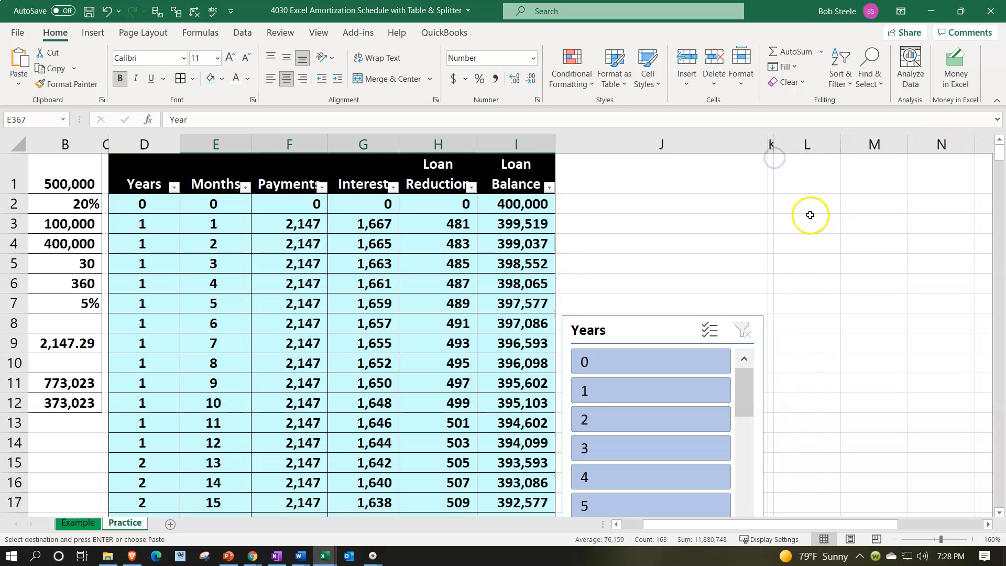
- Paste the cut yearly summary at L1, beside the amortization schedule
click(803, 203)
click(797, 175)
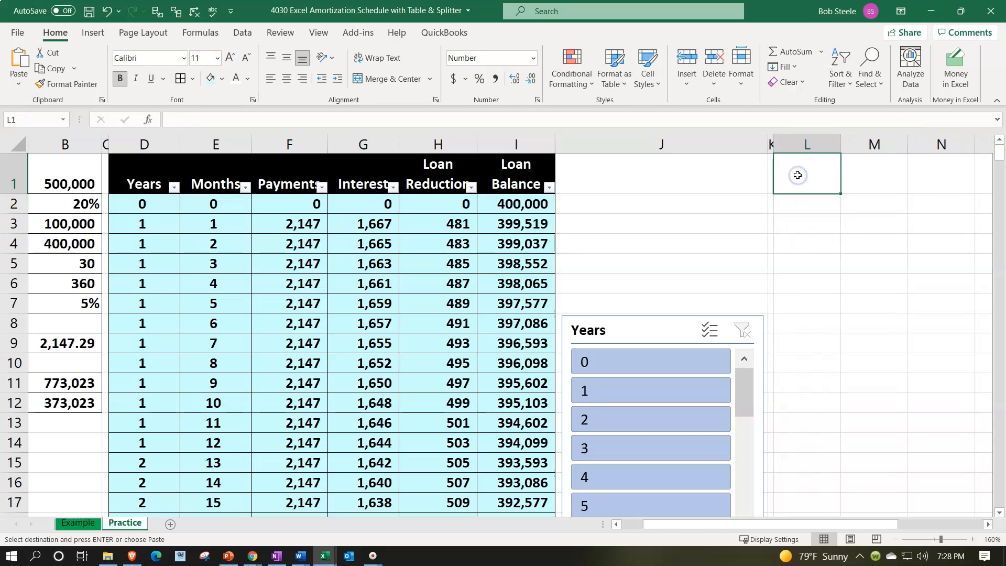
right_click(797, 176)
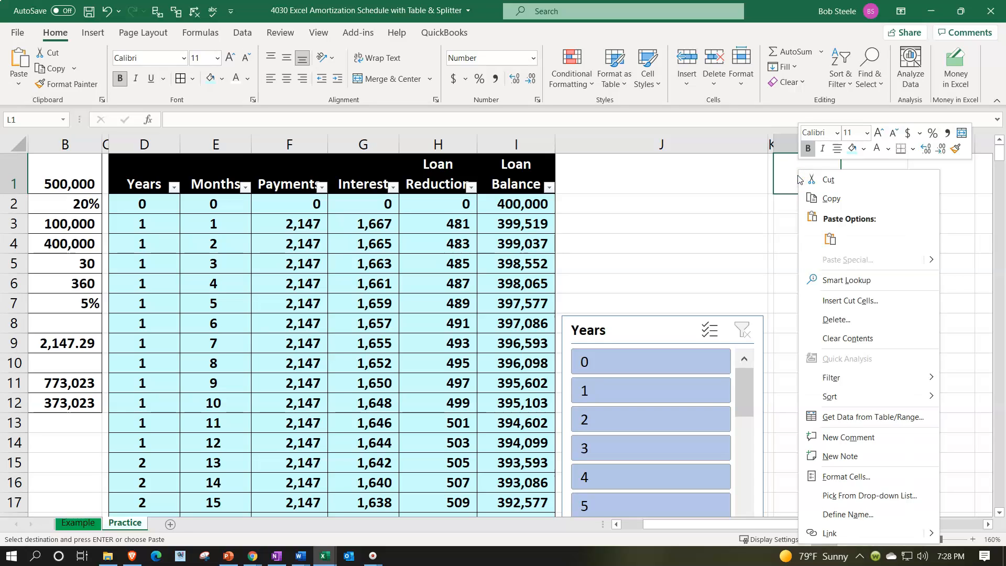
click(831, 238)
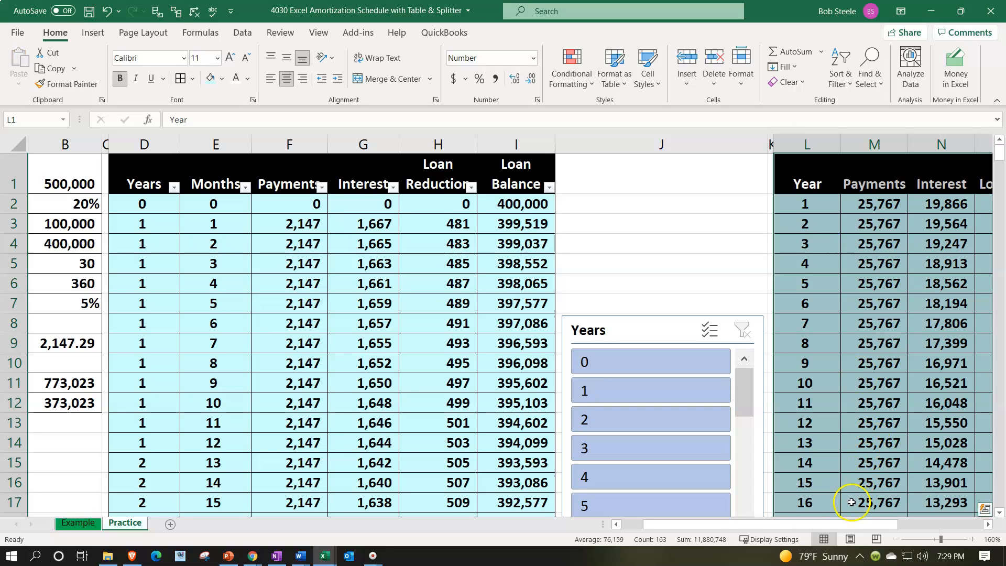
- Move the Years slicer up within column J so it sits beside the schedule's header row
drag(843, 521, 927, 522)
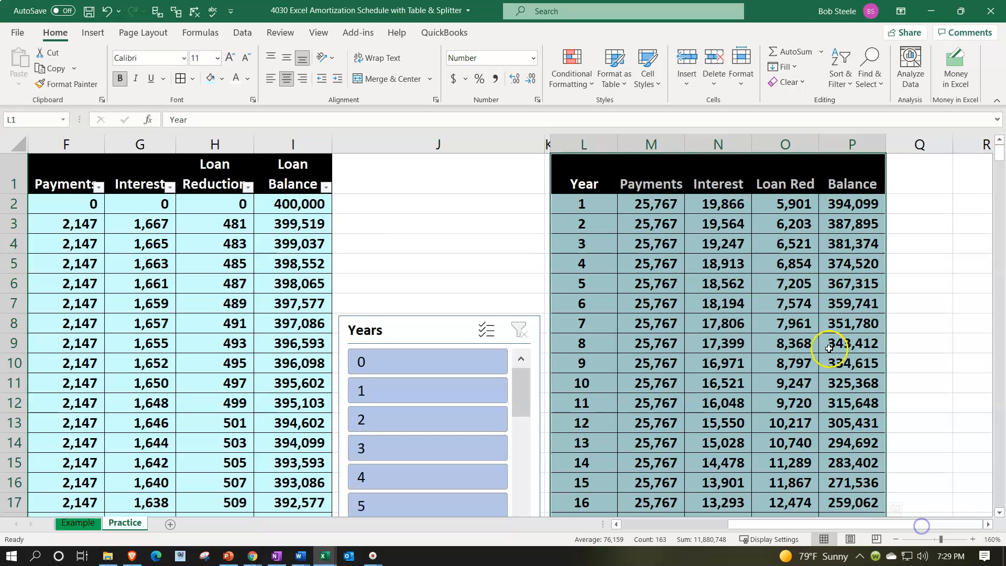
scroll(825, 345, down, 4)
scroll(826, 345, down, 4)
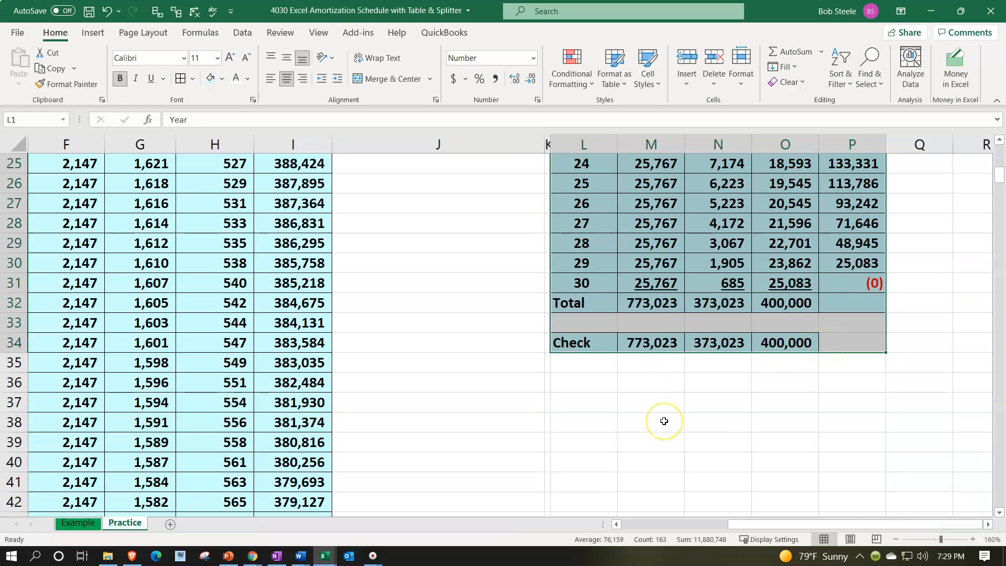
scroll(663, 421, up, 8)
scroll(670, 435, down, 5)
scroll(676, 451, up, 5)
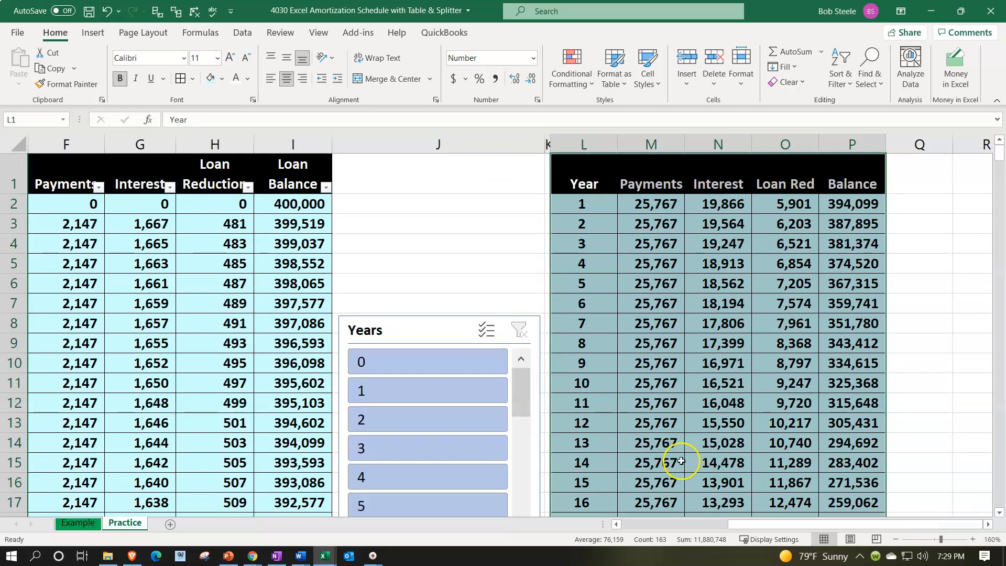
drag(748, 524, 642, 523)
drag(762, 324, 763, 177)
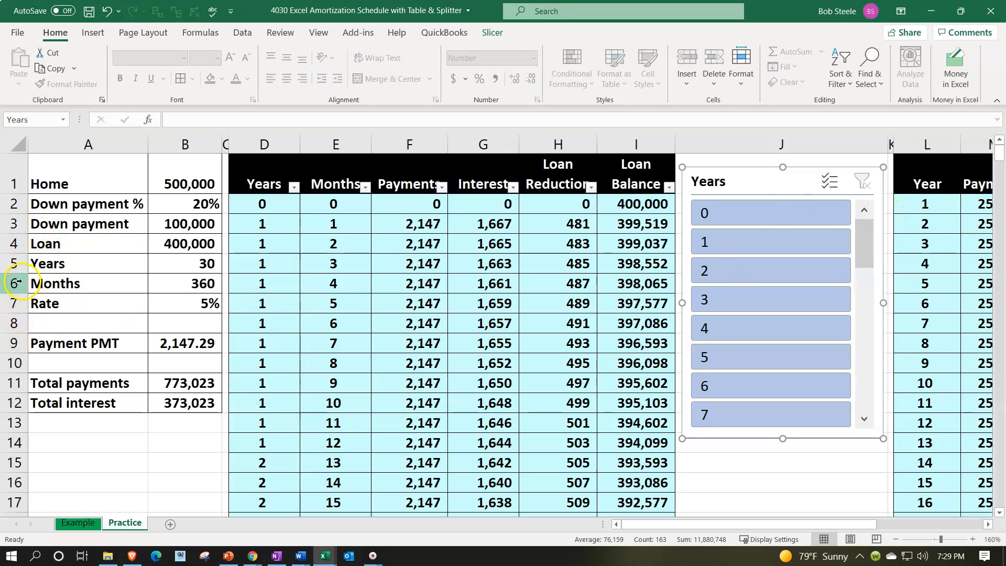
- Filter the schedule with the Years slicer to year 4 and to year 6, and clear the filter
click(762, 337)
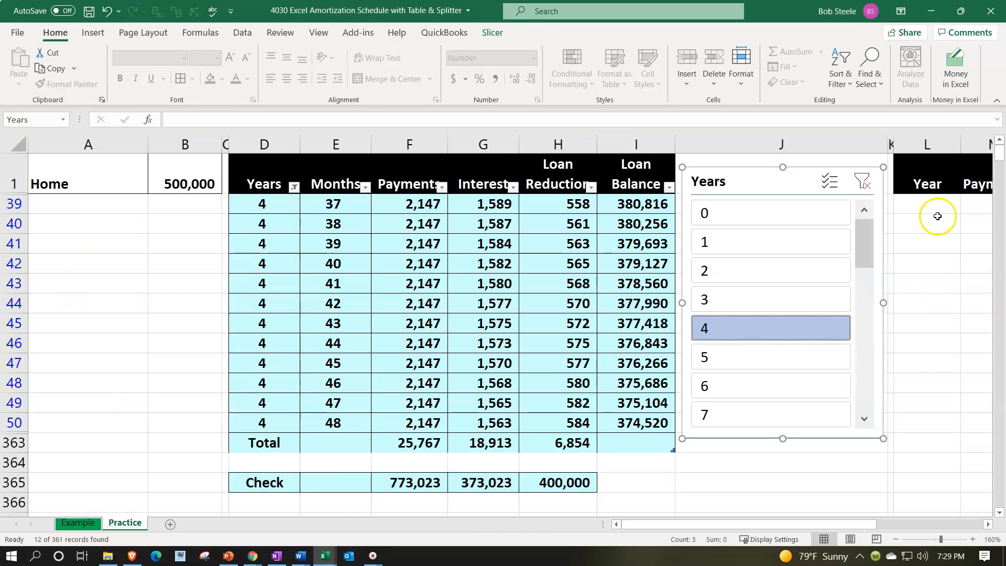
drag(869, 524, 847, 533)
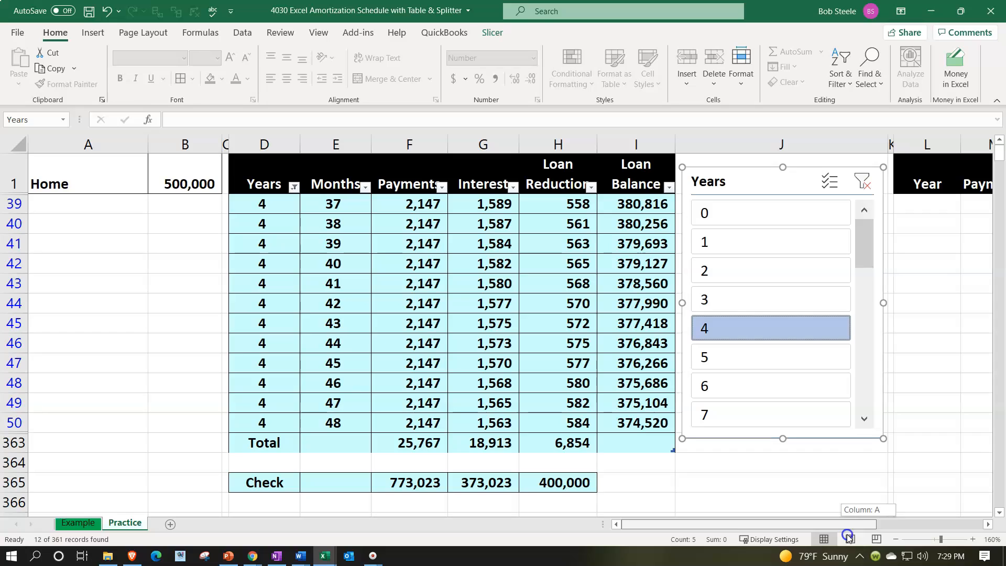
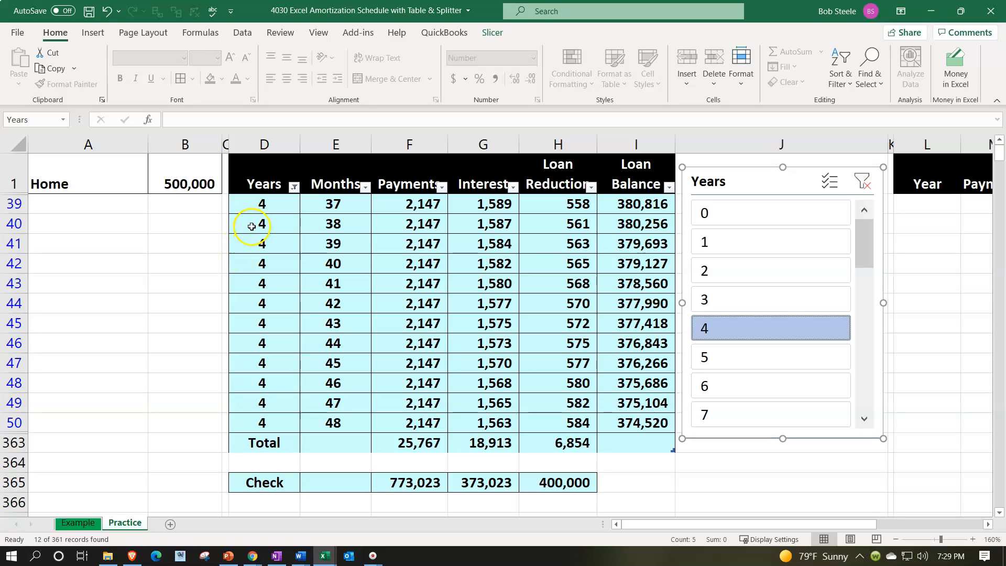
click(728, 385)
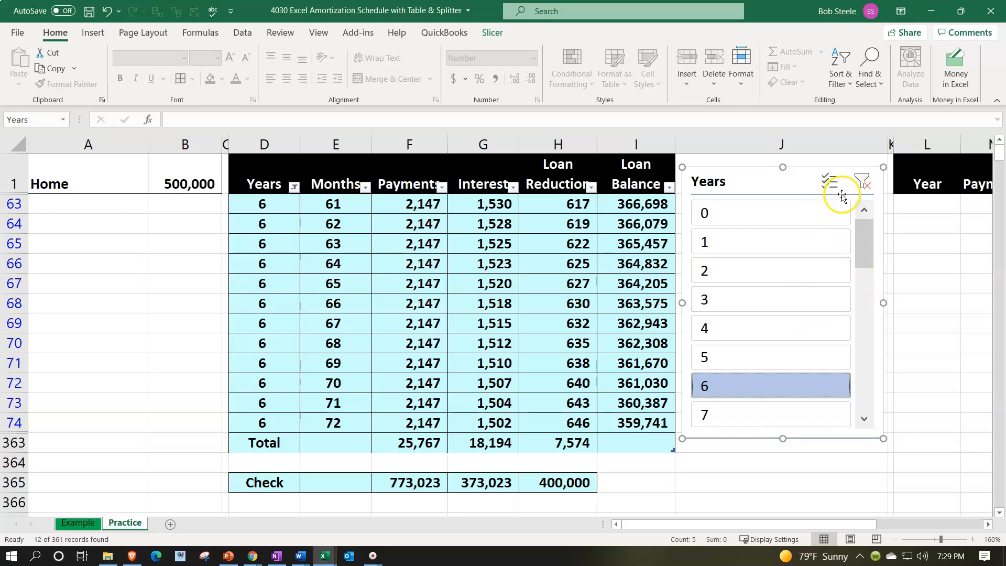
click(864, 184)
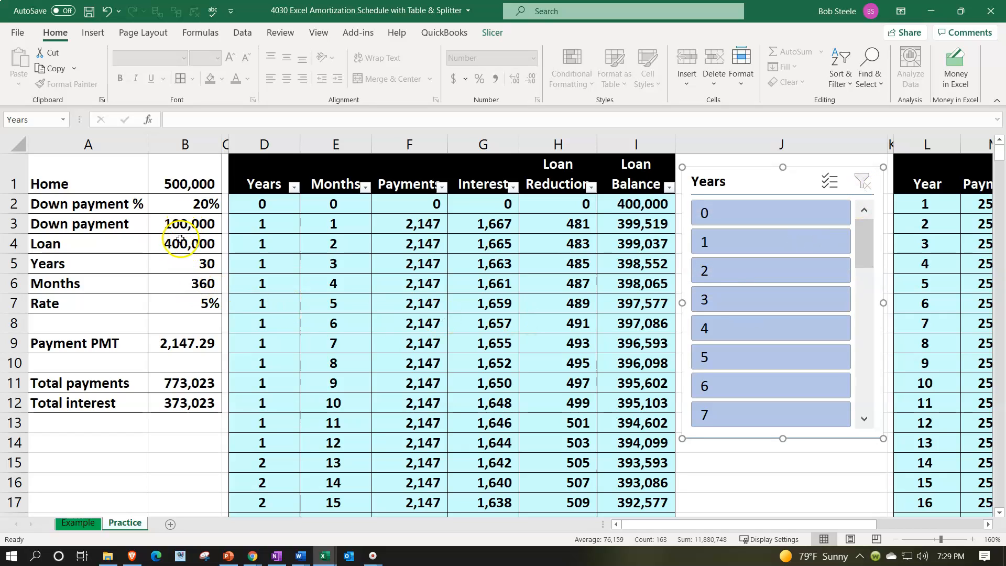
- Set the loan rate in B7 to 2%
click(168, 305)
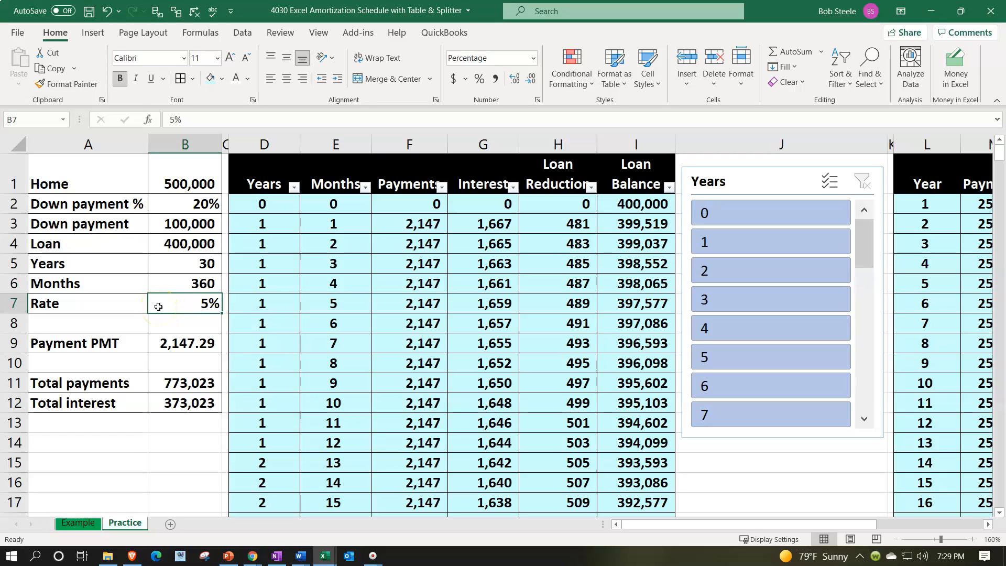
text(2)
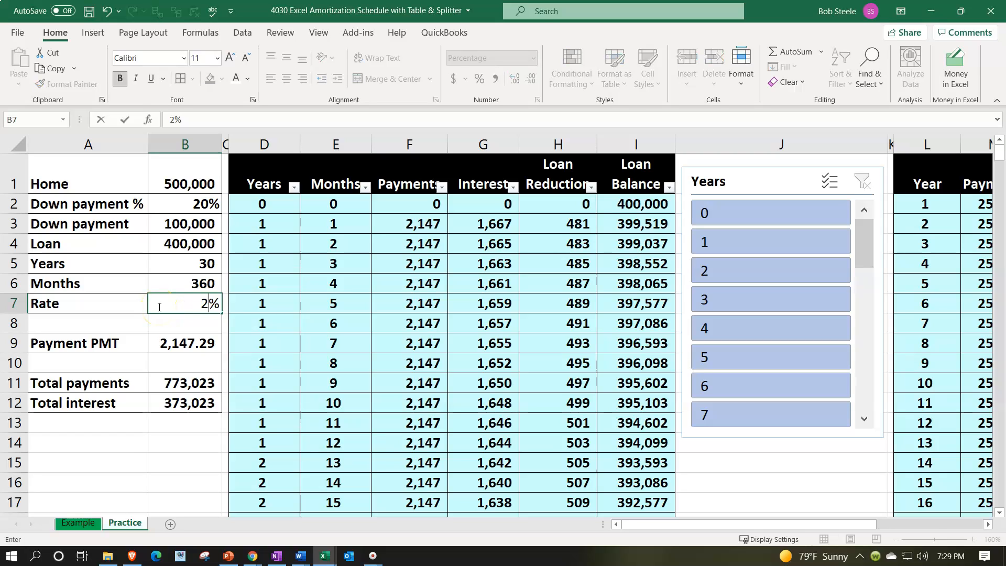
key(Return)
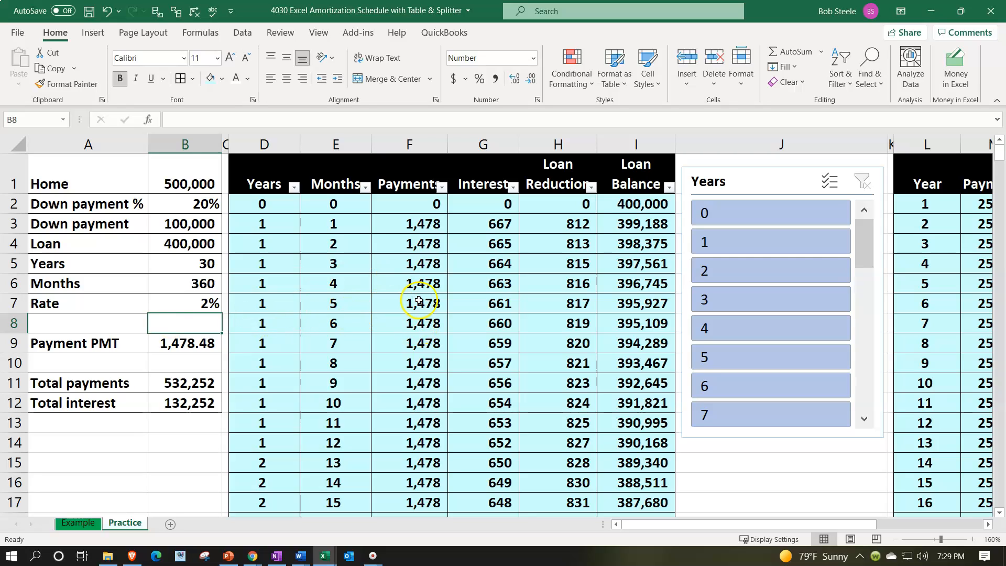
- Filter the schedule to year 5 with the Years slicer, and clear the filter
click(732, 365)
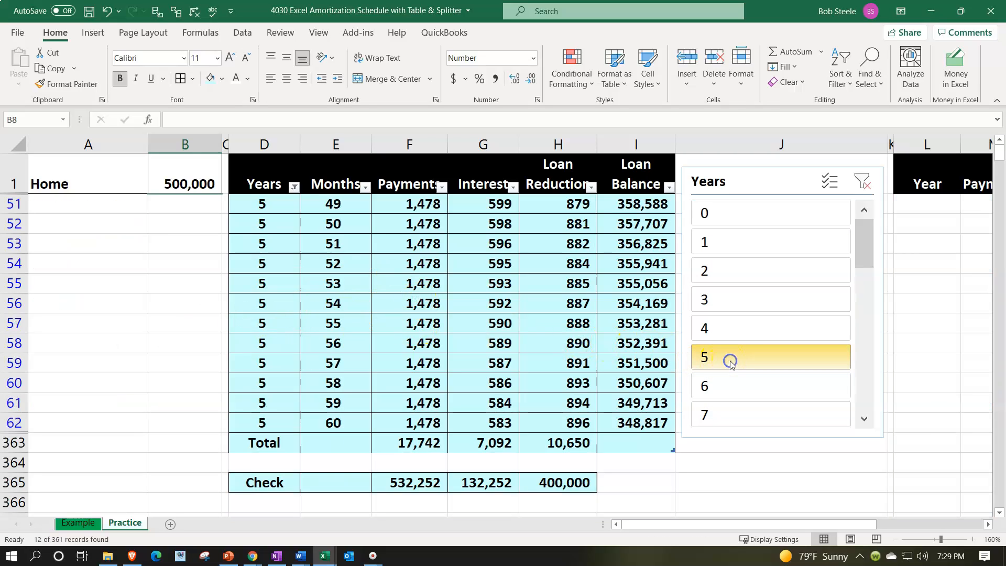
click(862, 182)
click(937, 236)
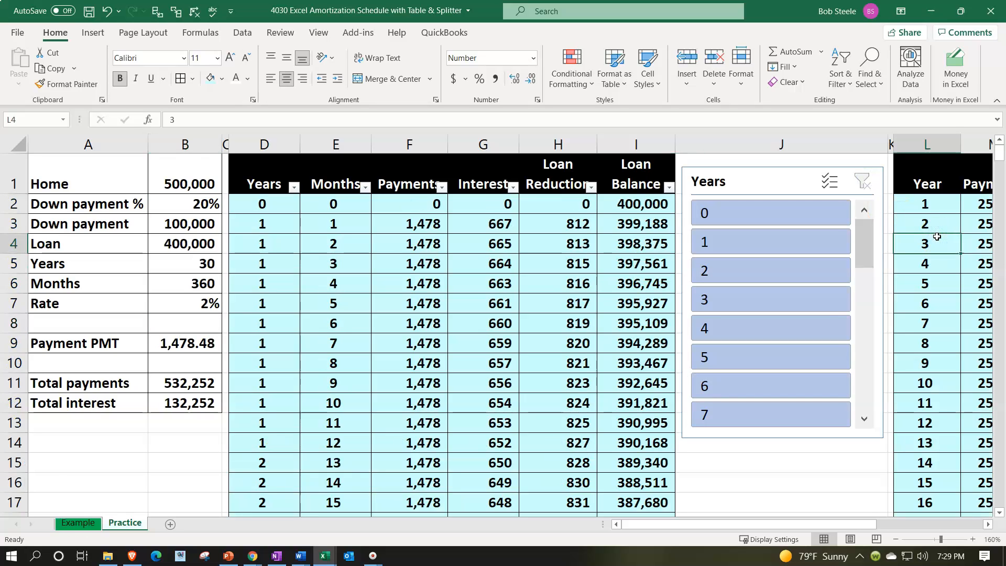
click(956, 239)
- Set the loan rate in B7 back to 5%
click(170, 307)
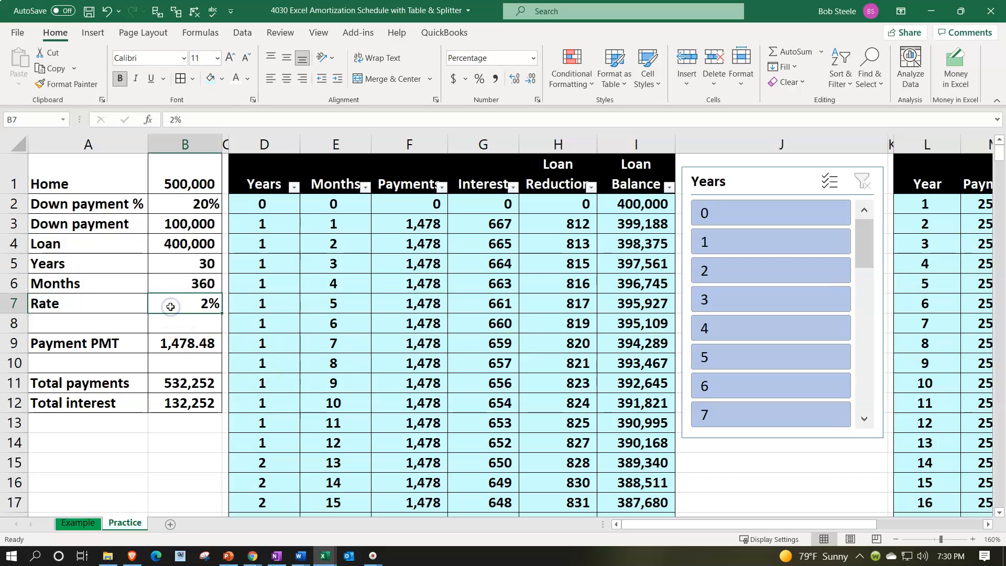
text(5)
key(Return)
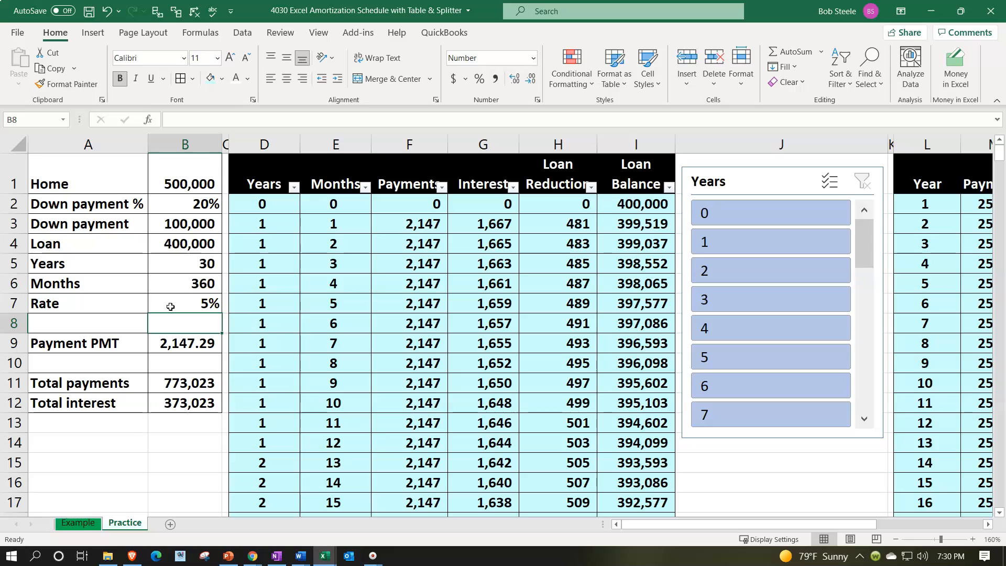